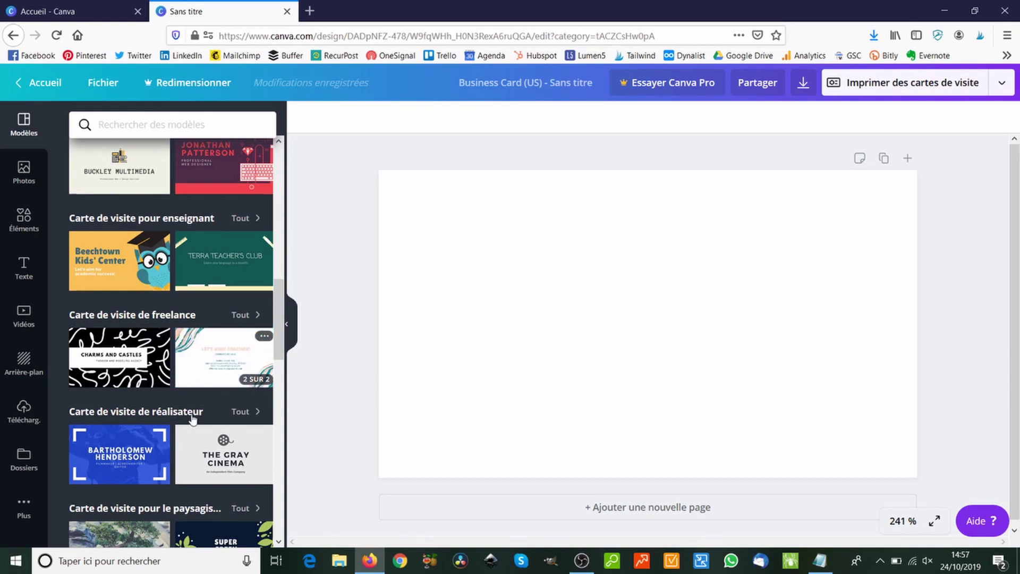
# - Apply the front design of the Black Cornered Minimalist Photographer Business Card template to the blank page
pyautogui.scroll(-5, 181, 404)
pyautogui.scroll(-5, 177, 419)
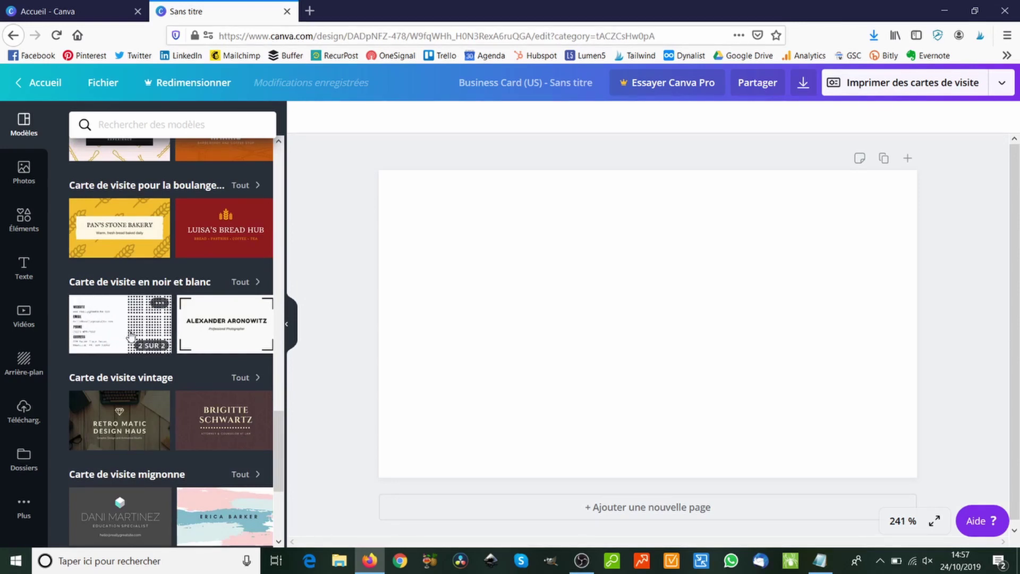
pyautogui.click(209, 332)
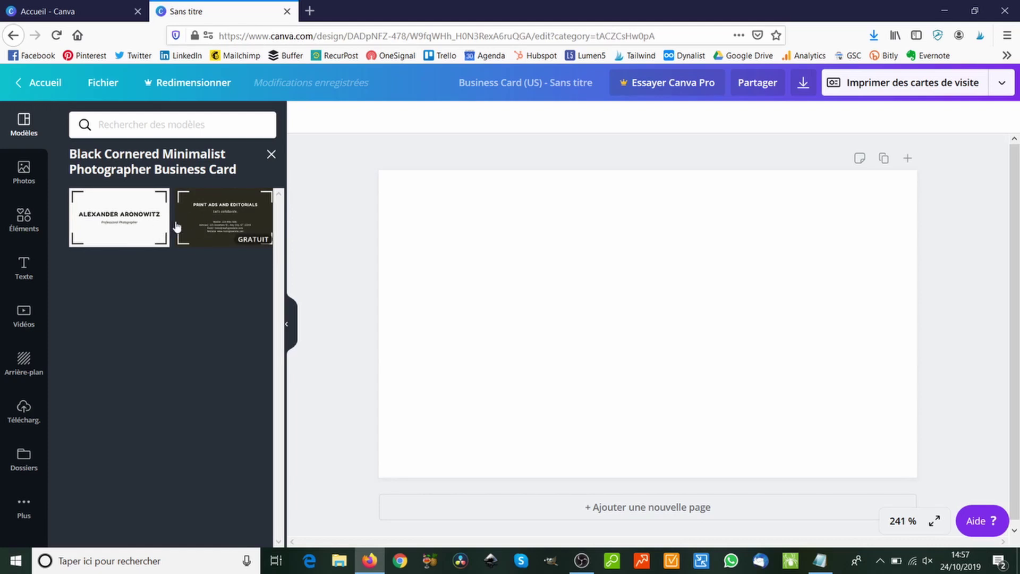
pyautogui.click(138, 220)
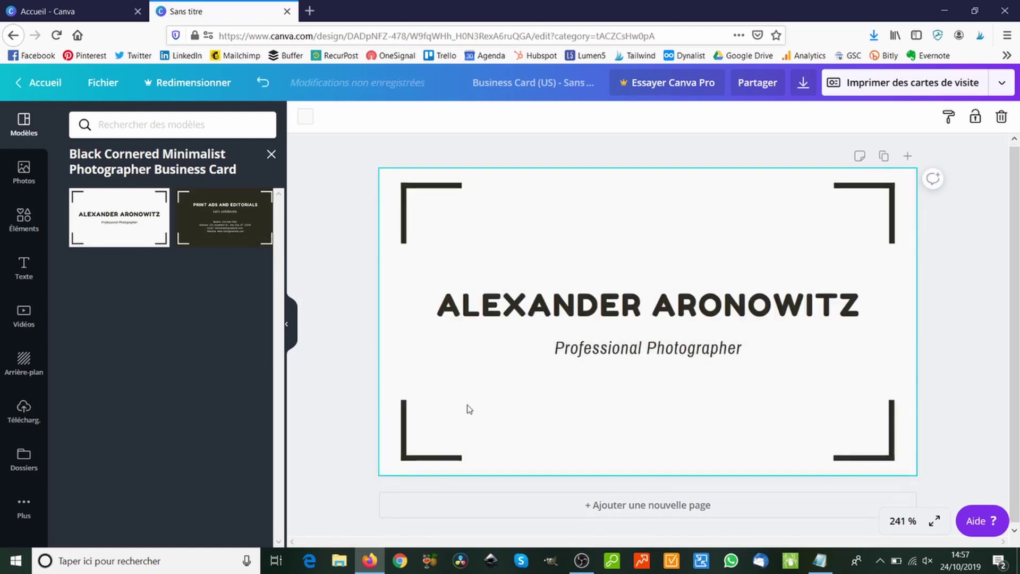
# - Add a second page and apply the same template's dark contact-details design to it
pyautogui.click(586, 502)
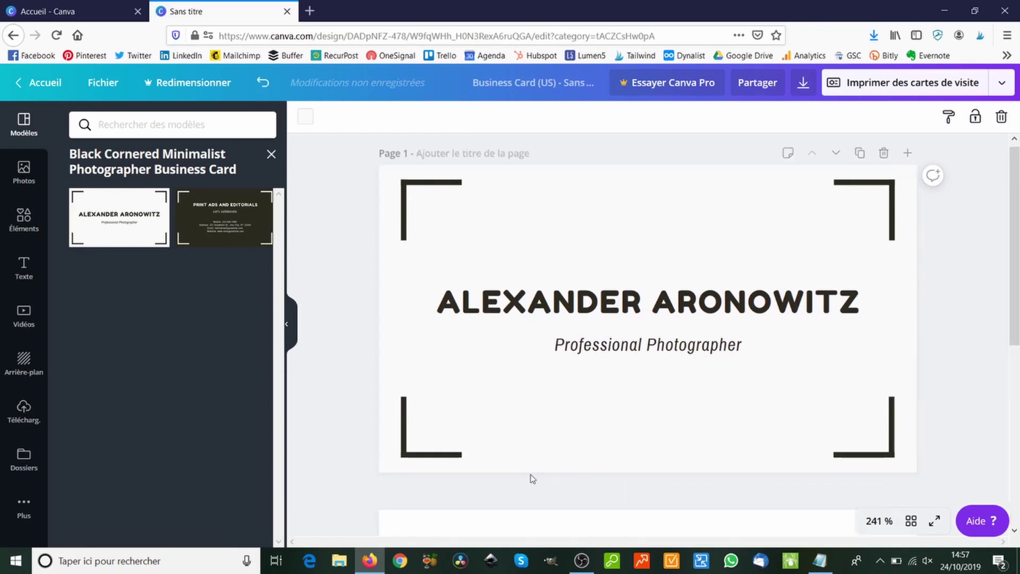
pyautogui.click(228, 227)
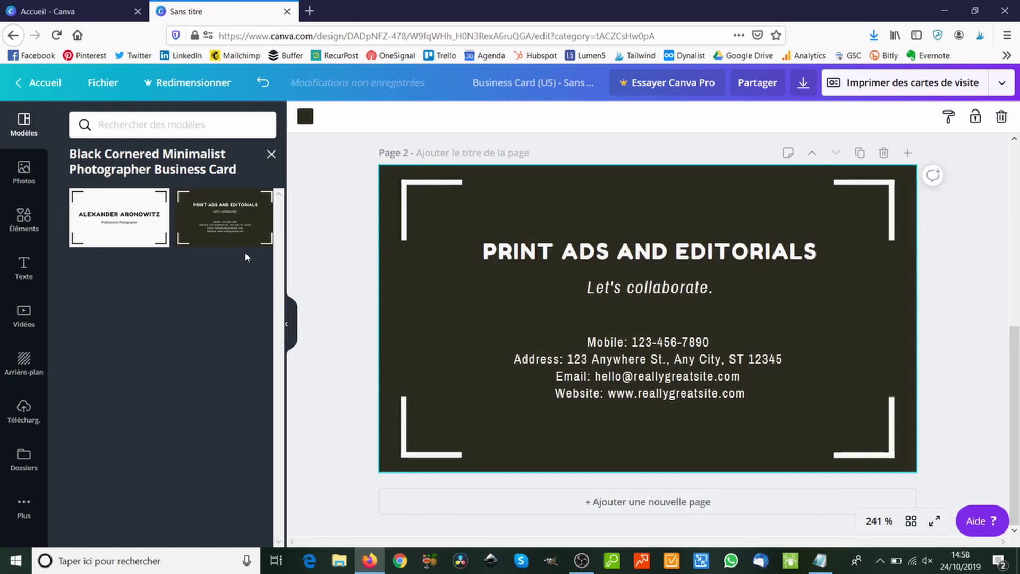
pyautogui.scroll(5, 380, 304)
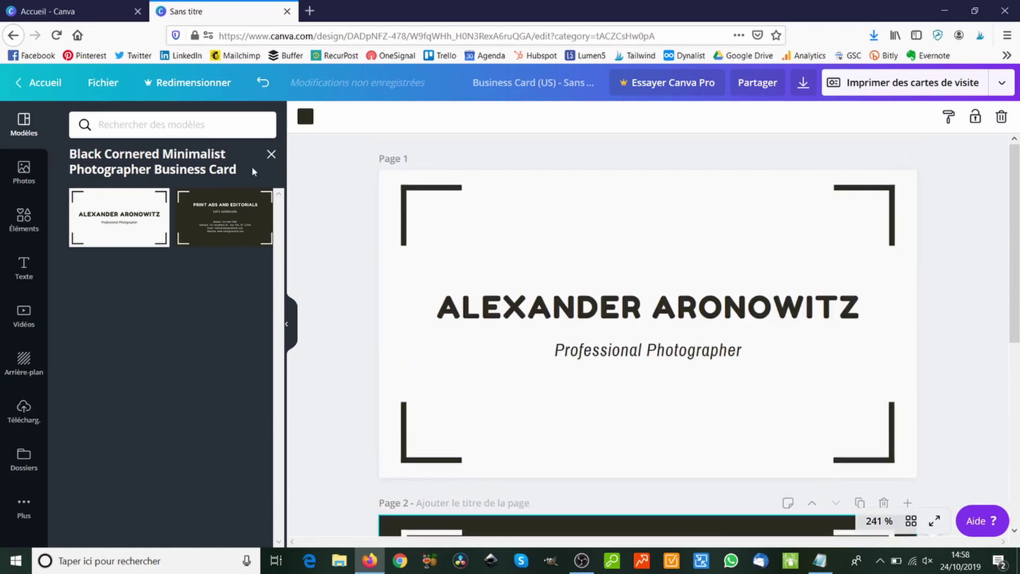
pyautogui.click(271, 155)
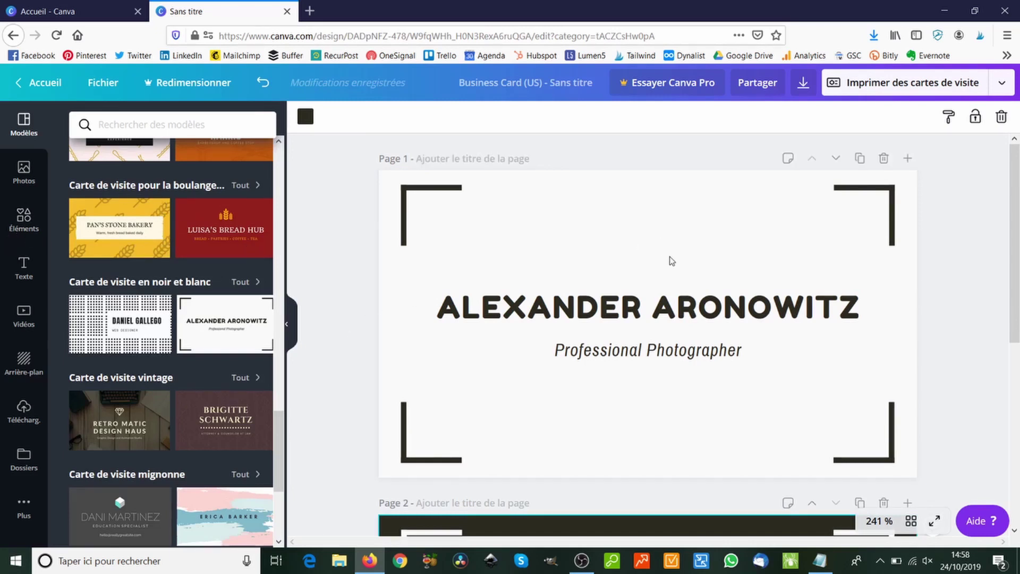
# - Import the blue cargo ship image from the desktop and enlarge it on page 1 so it covers the whole card
pyautogui.click(945, 11)
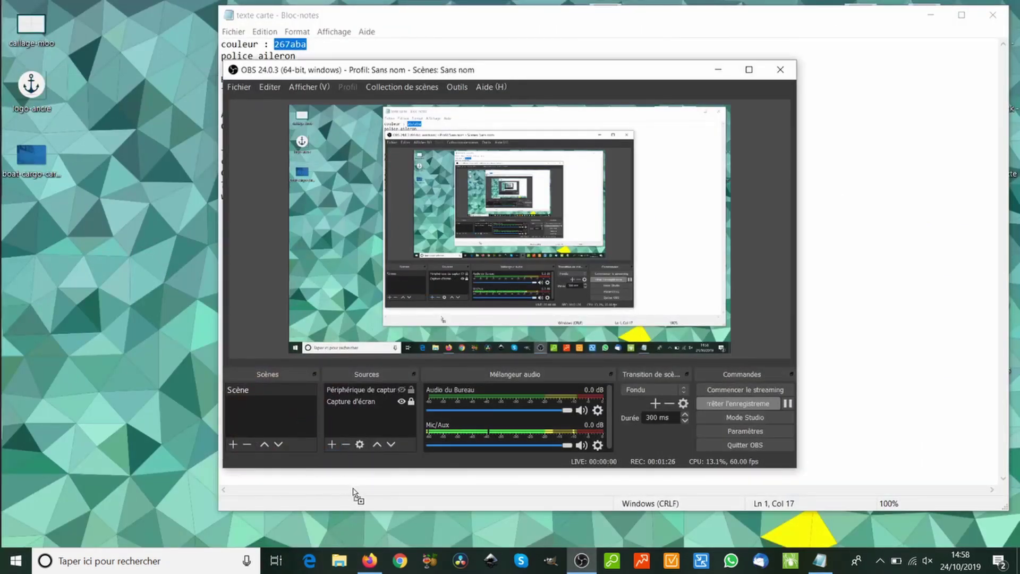
pyautogui.moveTo(339, 561); pyautogui.dragTo(534, 251)
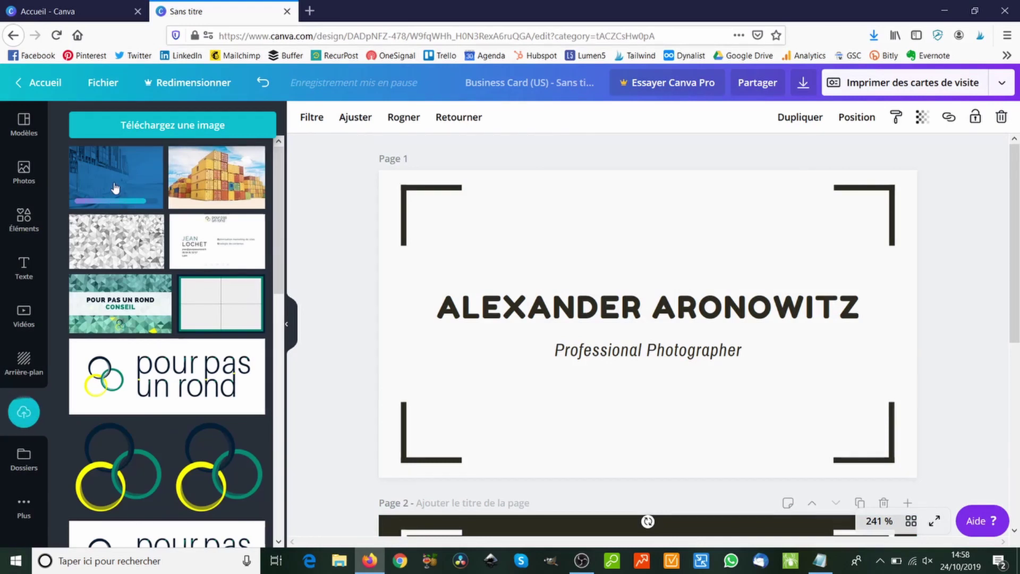
pyautogui.moveTo(114, 178); pyautogui.dragTo(427, 205)
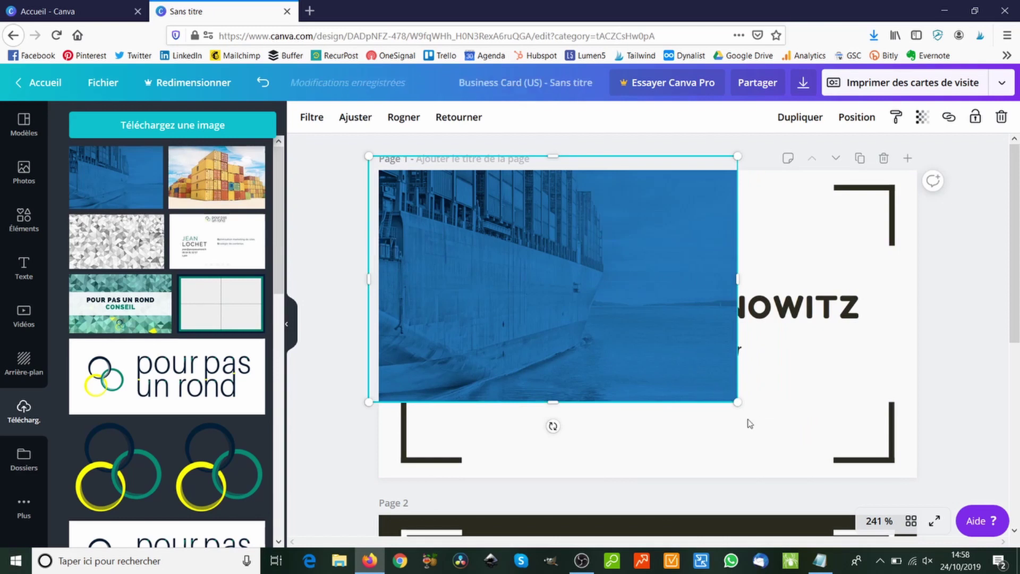
pyautogui.moveTo(739, 404); pyautogui.dragTo(977, 480)
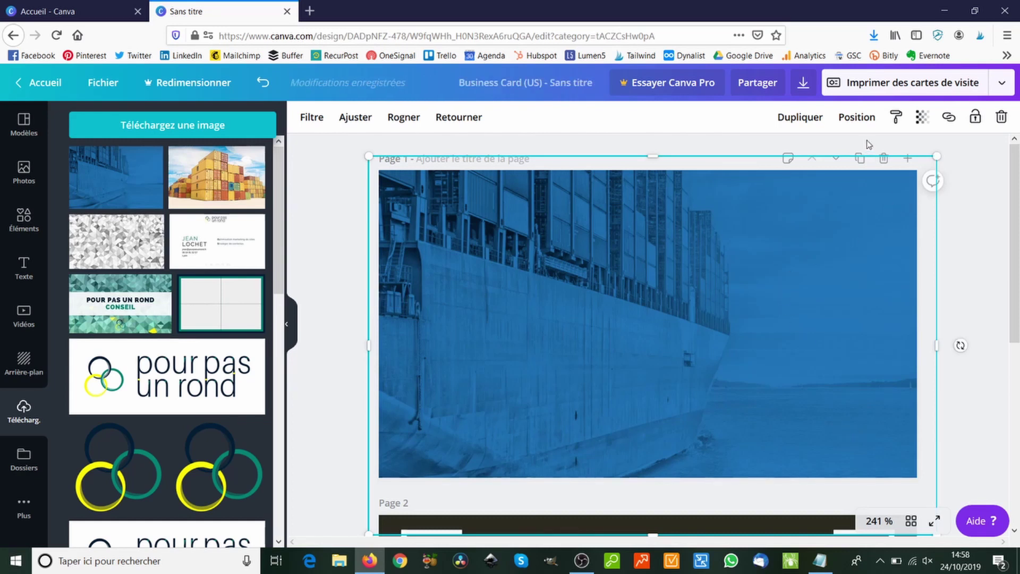
# - Send the cargo ship image to the very back, behind the text and corner brackets of page 1
pyautogui.click(860, 119)
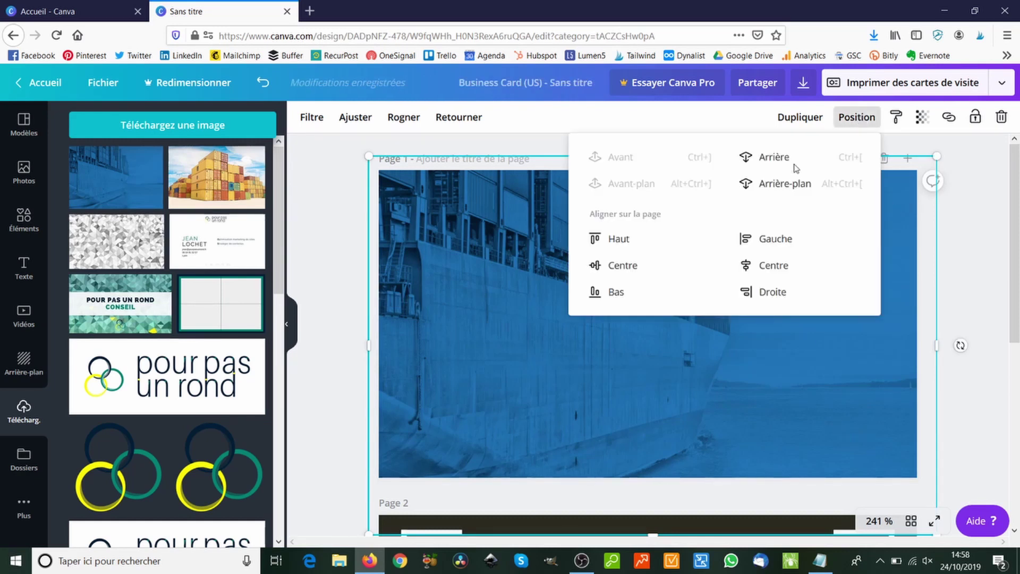
pyautogui.click(784, 186)
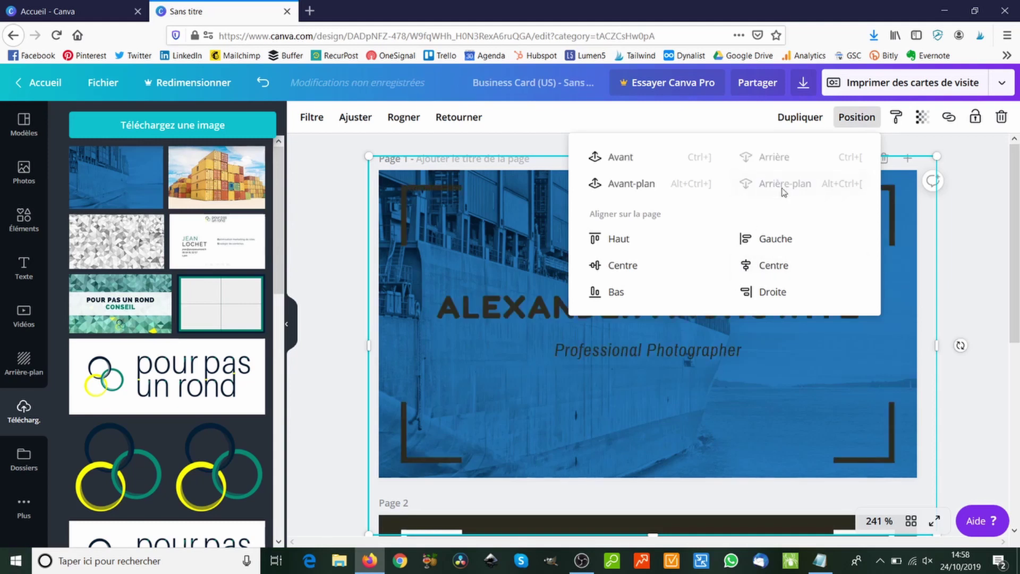
pyautogui.press('Escape')
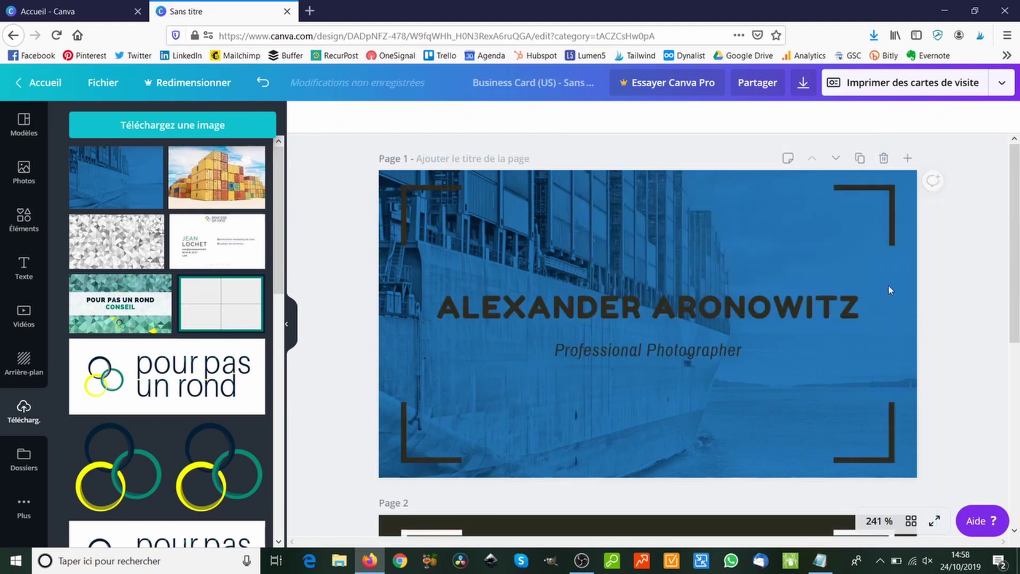
# - Recolour the card's upper-left and lower-left corner brackets on page 1 with the design's white
pyautogui.click(440, 199)
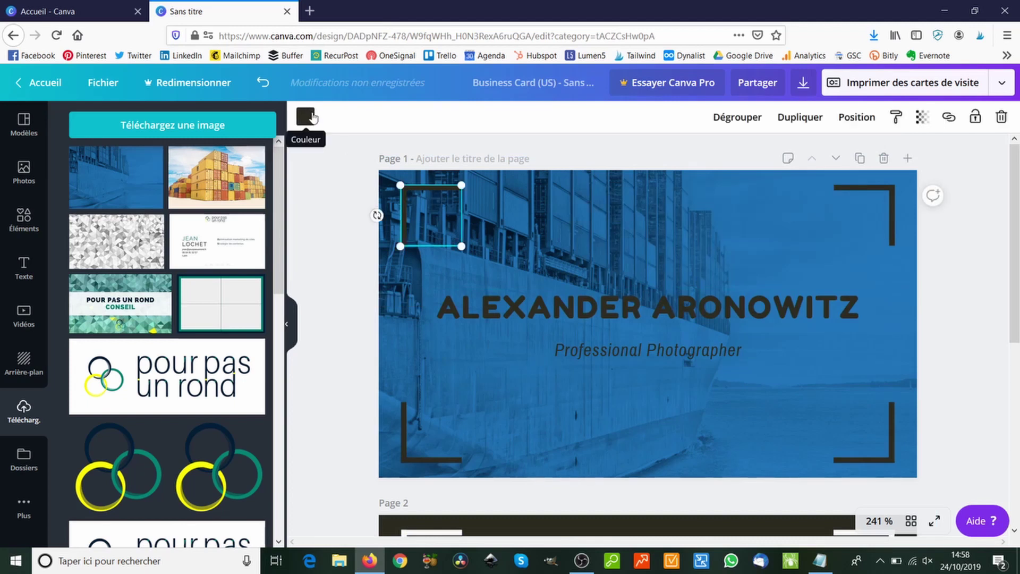
pyautogui.click(305, 116)
pyautogui.click(149, 168)
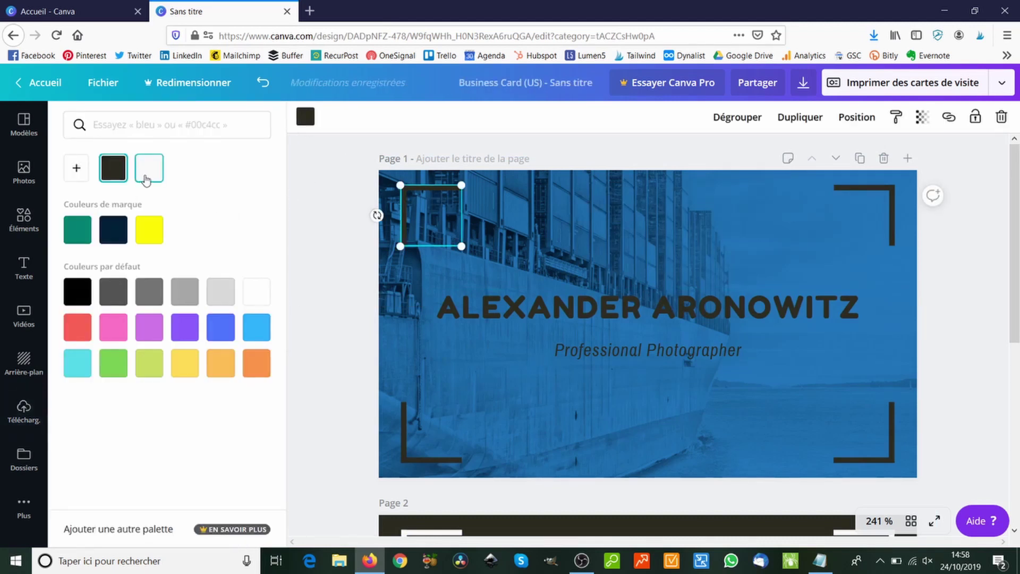
pyautogui.click(405, 438)
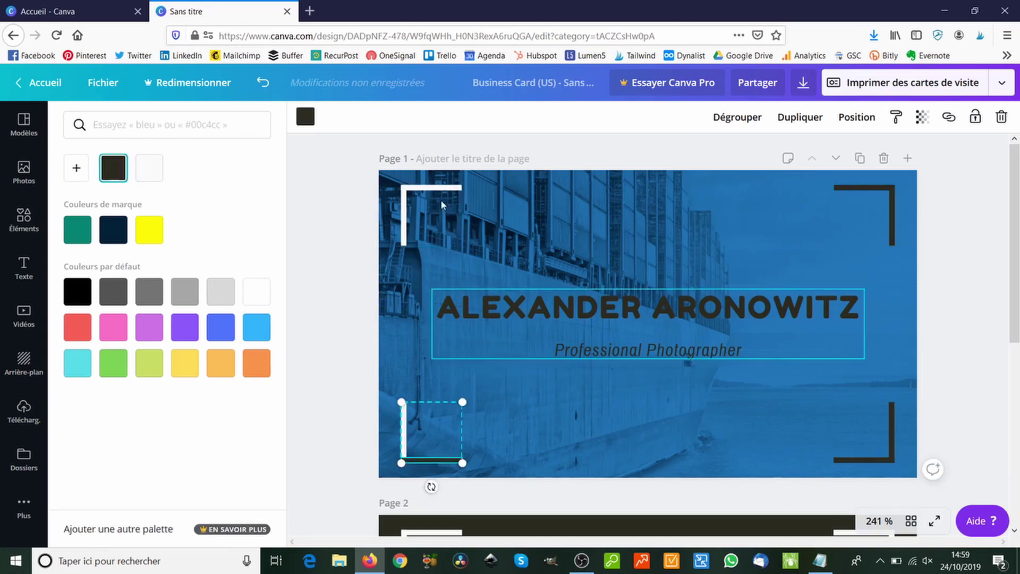
pyautogui.click(307, 116)
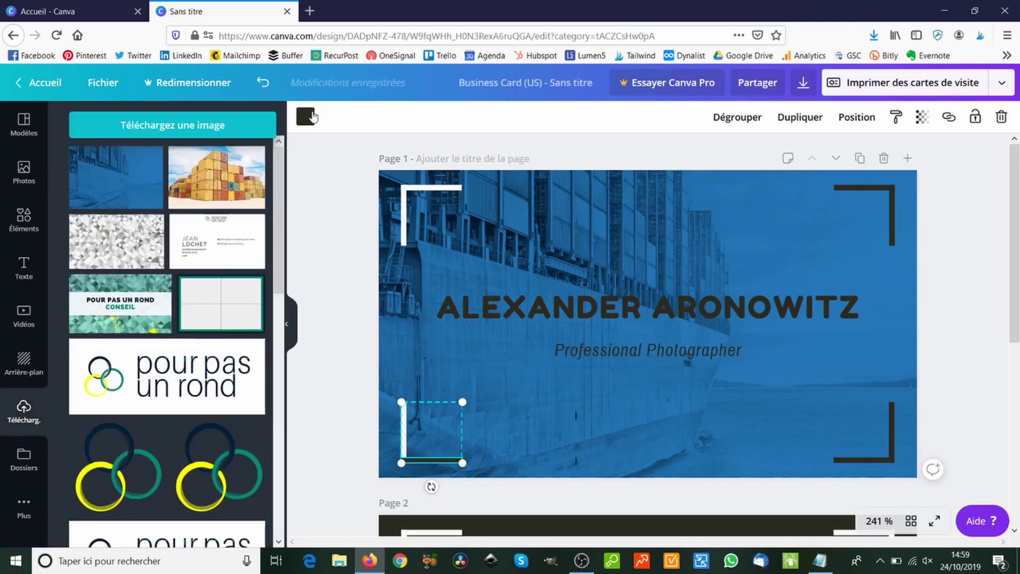
pyautogui.click(311, 119)
pyautogui.click(149, 168)
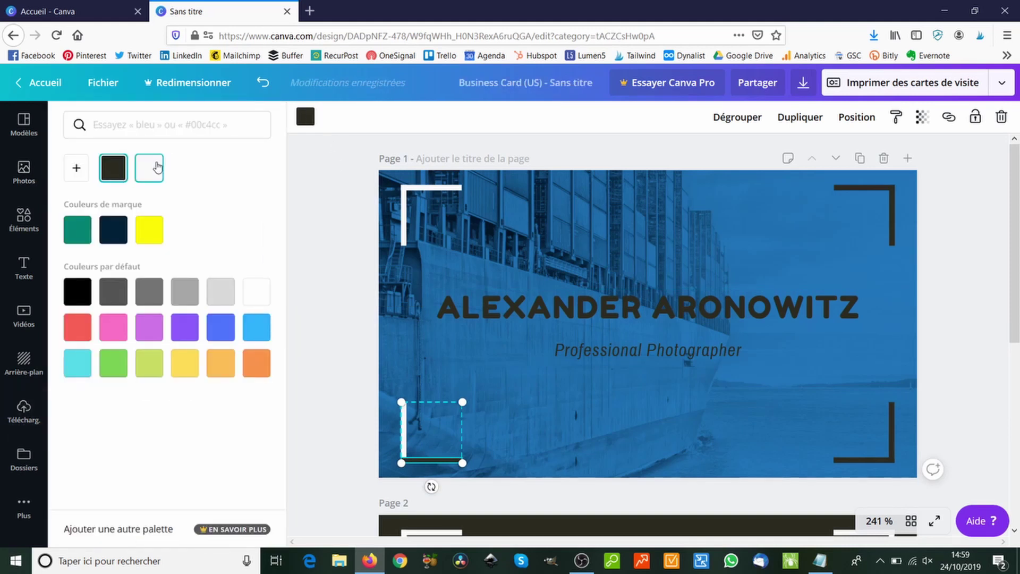
# - Recolour the card's lower-right and upper-right corner brackets on page 1 with the design's white
pyautogui.click(847, 461)
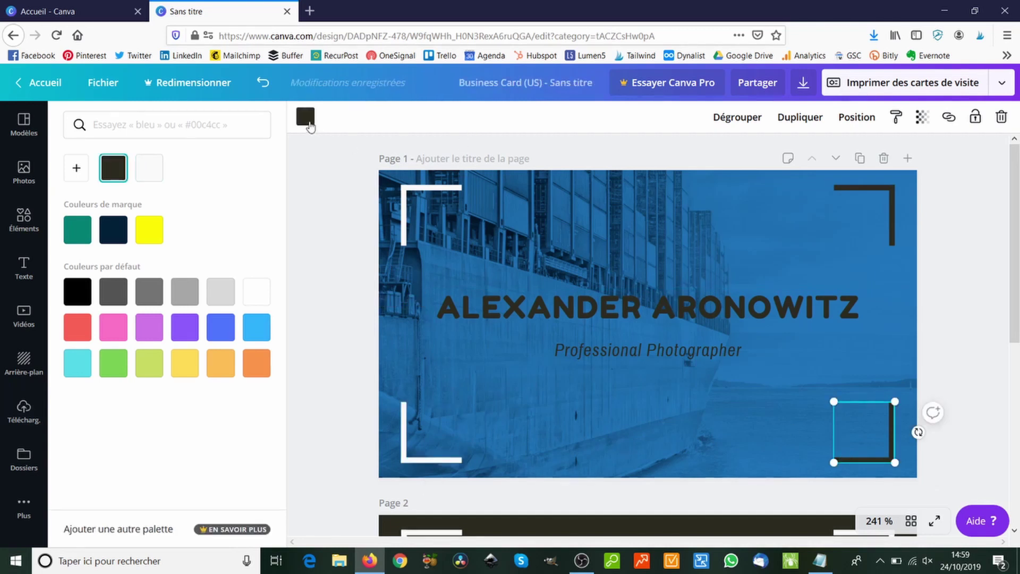
pyautogui.click(311, 118)
pyautogui.click(305, 117)
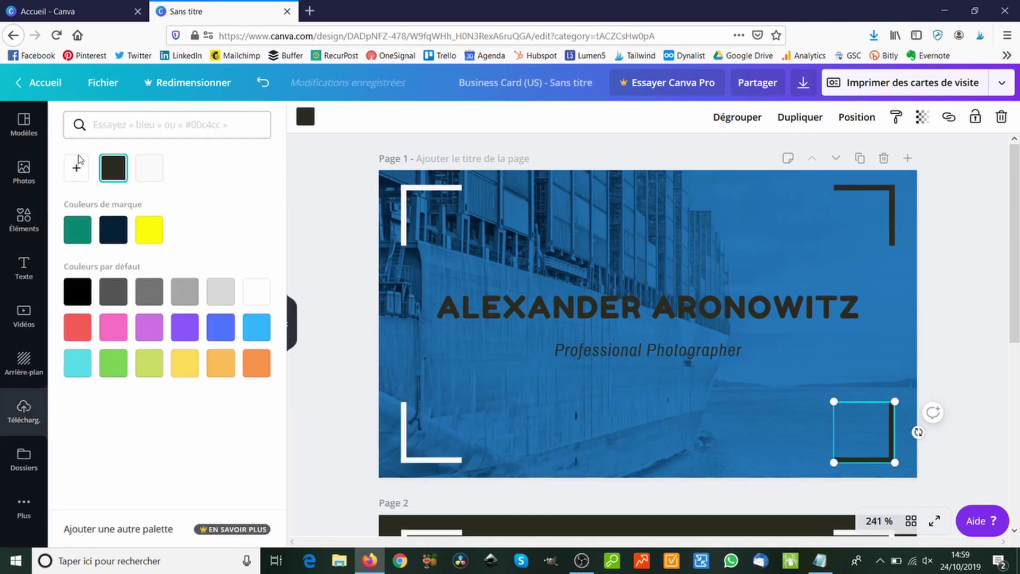
pyautogui.click(149, 168)
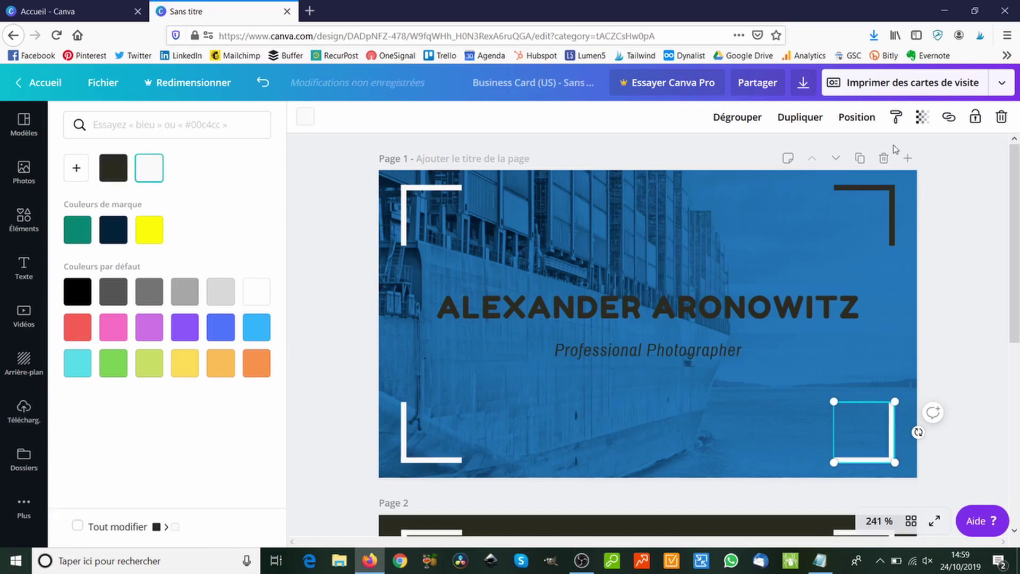
pyautogui.click(858, 190)
pyautogui.click(149, 167)
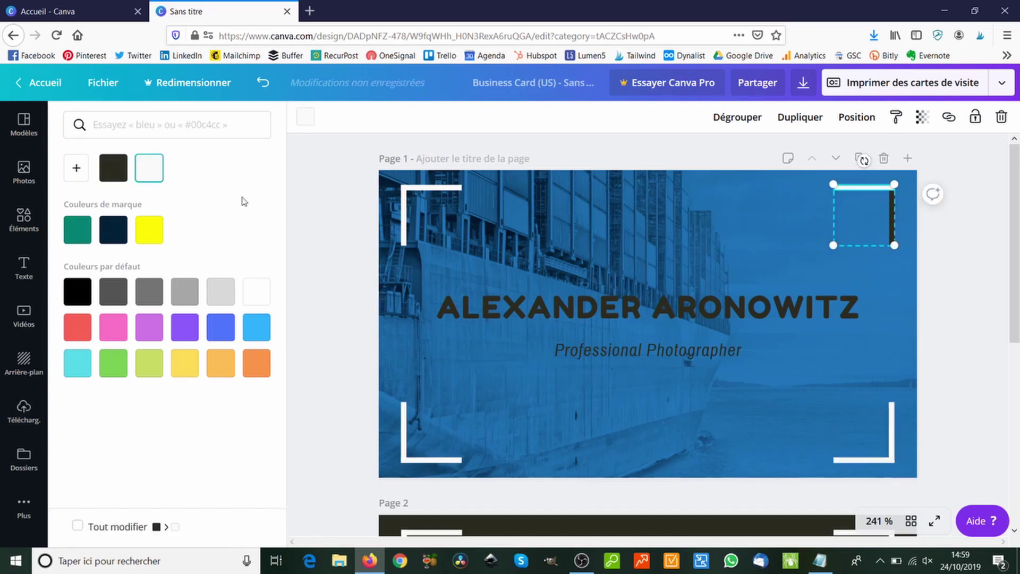
pyautogui.click(890, 227)
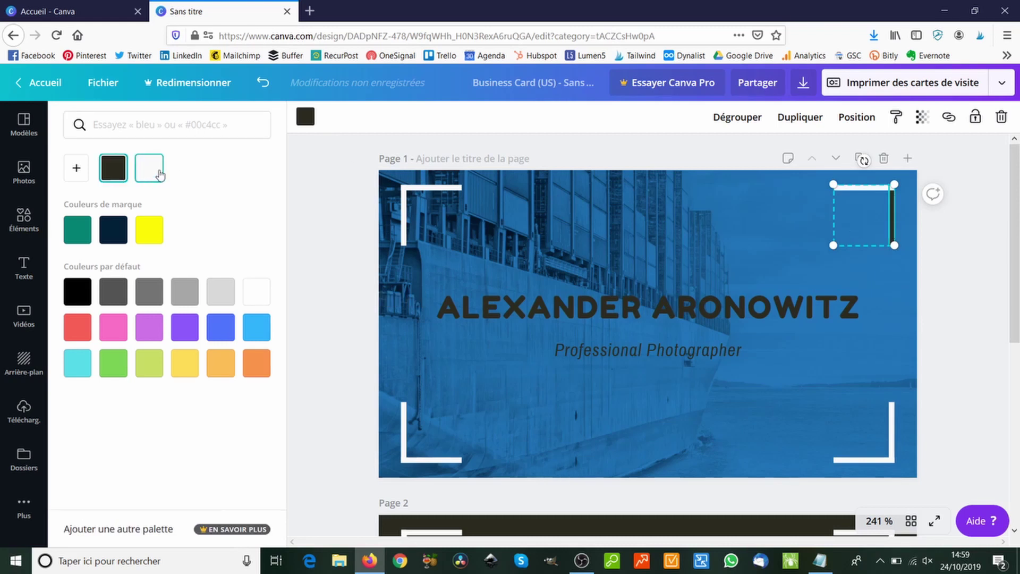
# - Change the text colour of the name line and the "Professional Photographer" line to white
pyautogui.click(510, 300)
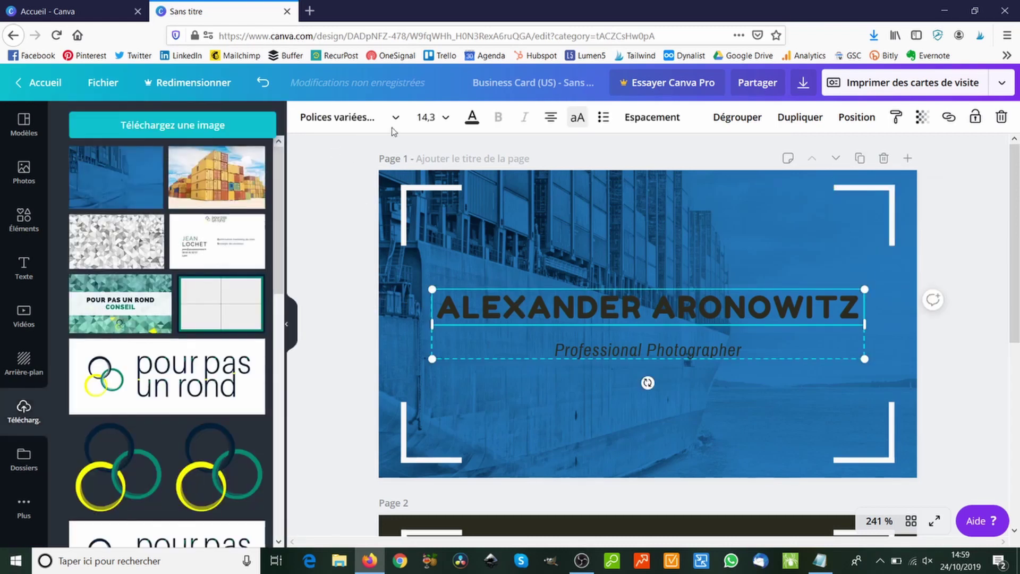
pyautogui.click(472, 117)
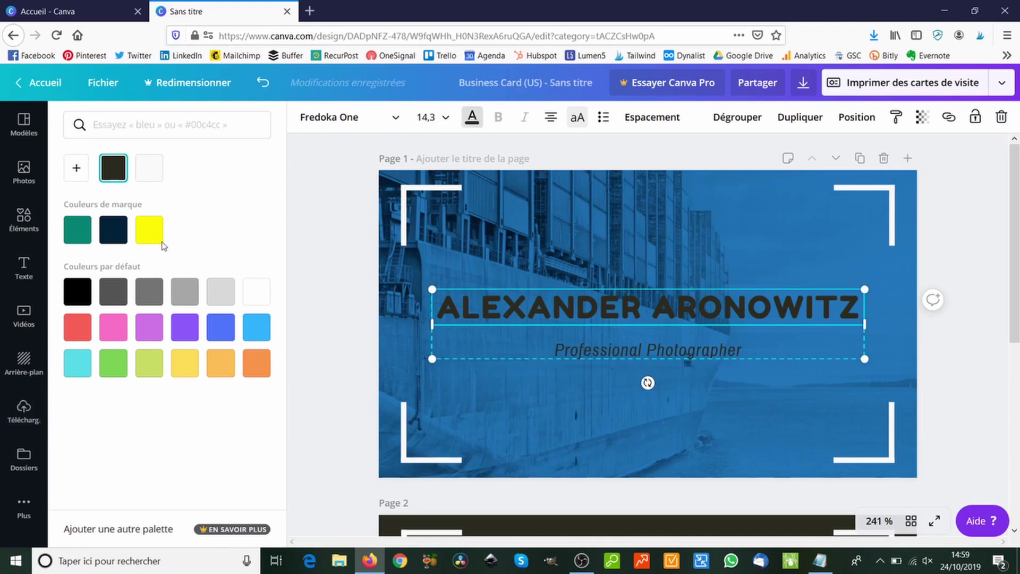
pyautogui.click(257, 292)
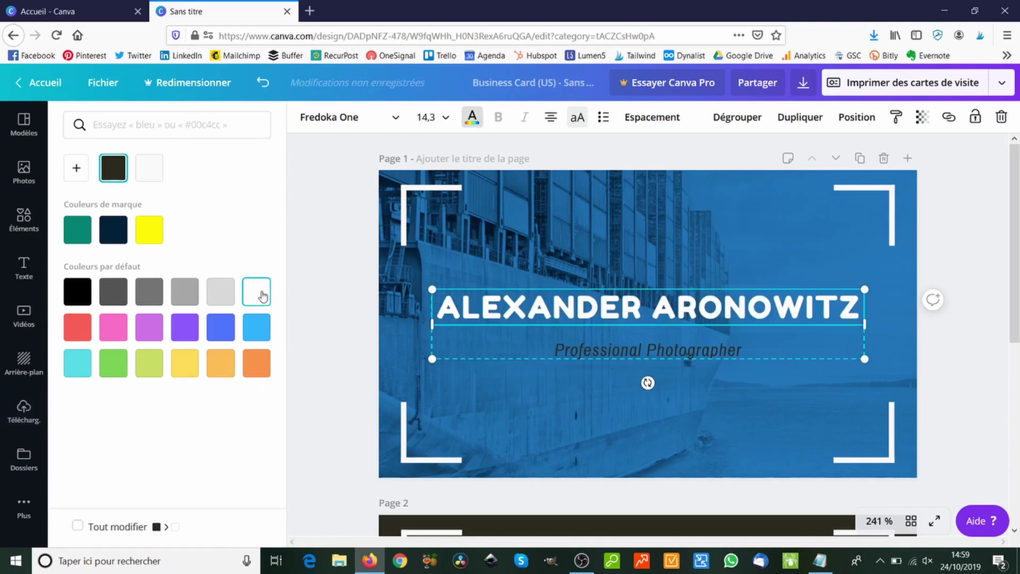
pyautogui.click(632, 351)
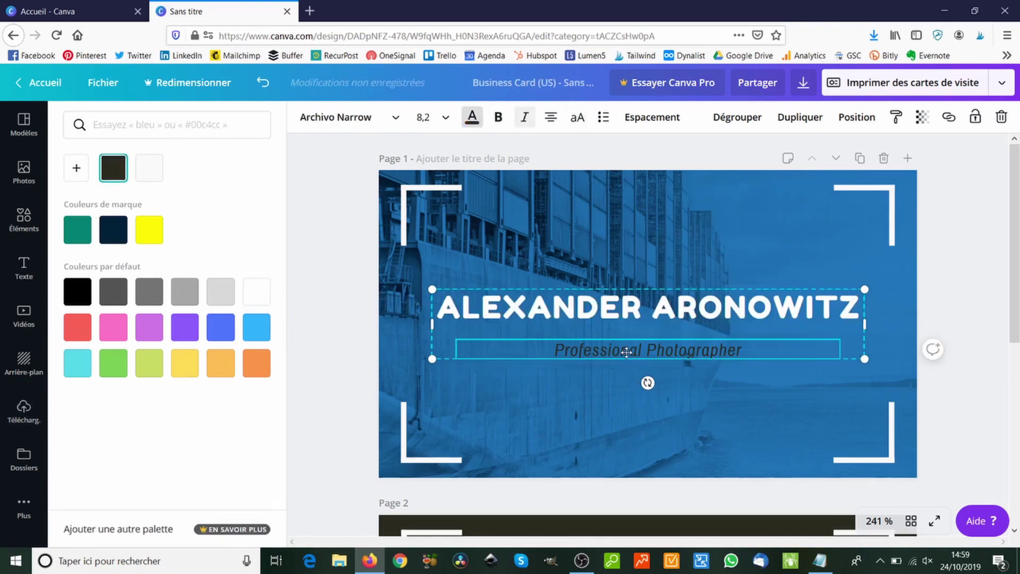
pyautogui.click(148, 167)
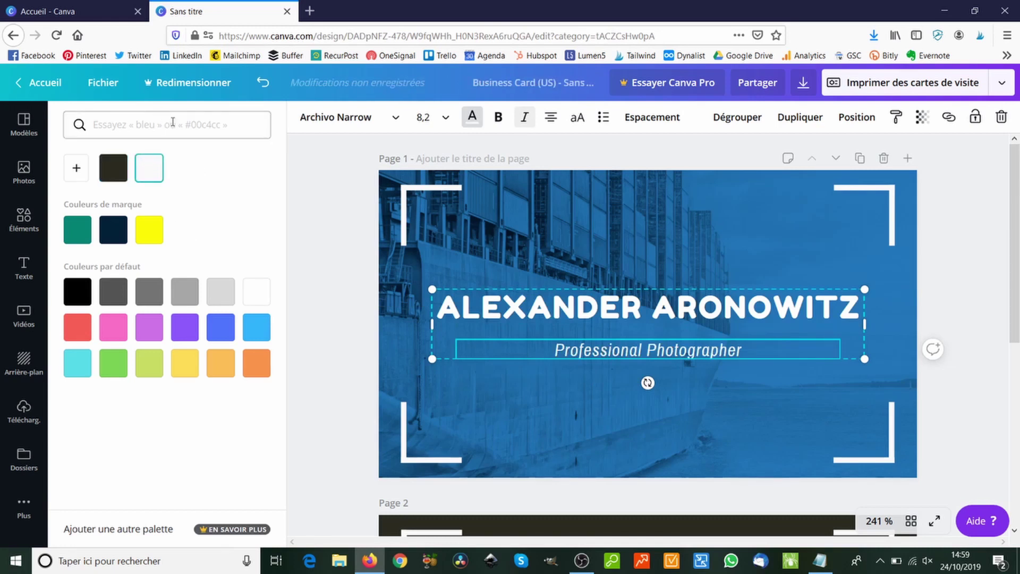
# - Set the name line's font to Aileron Heavy and the "Professional Photographer" line's font to Aileron Regular
pyautogui.click(518, 300)
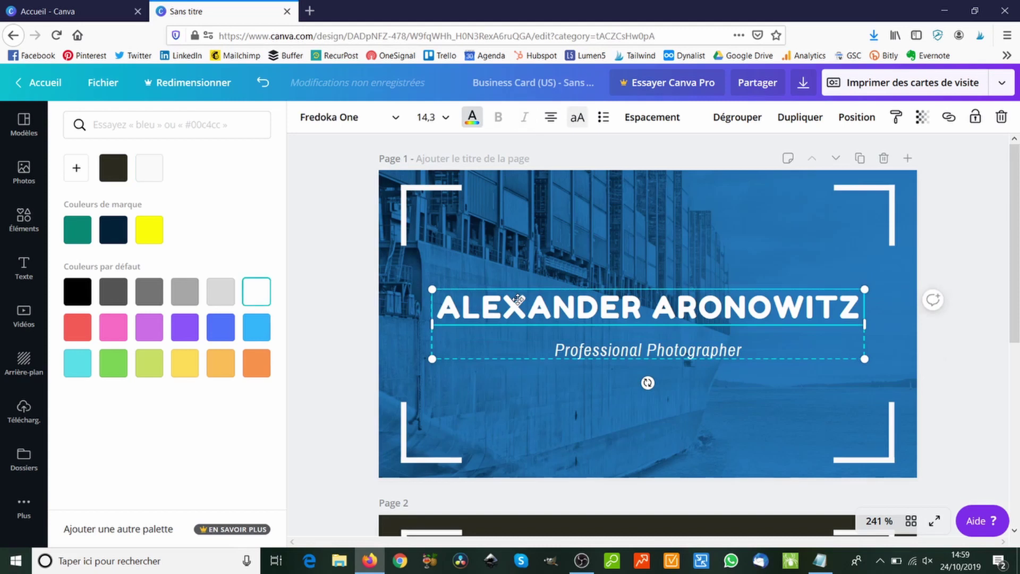
pyautogui.click(395, 118)
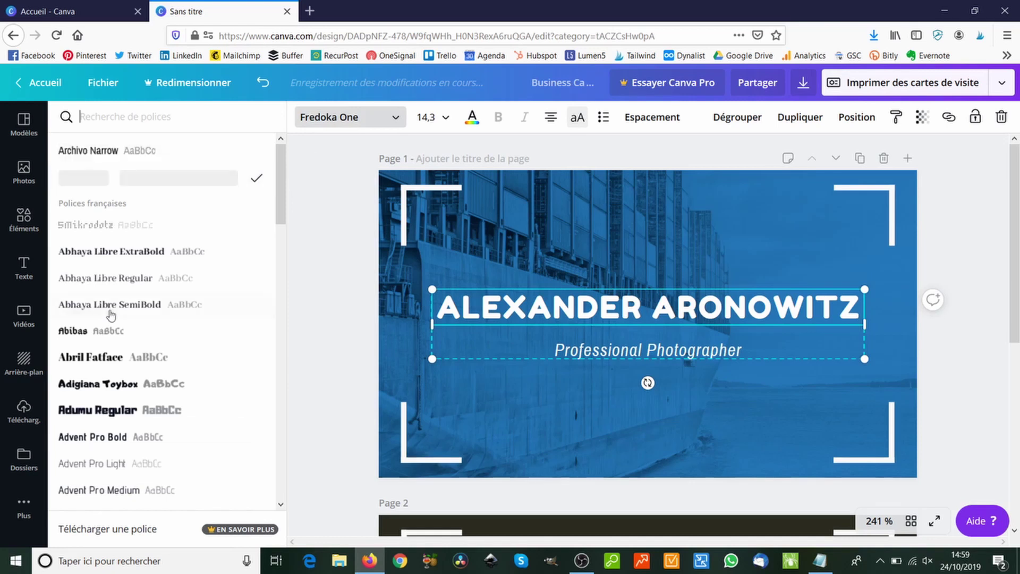
pyautogui.scroll(-3, 106, 313)
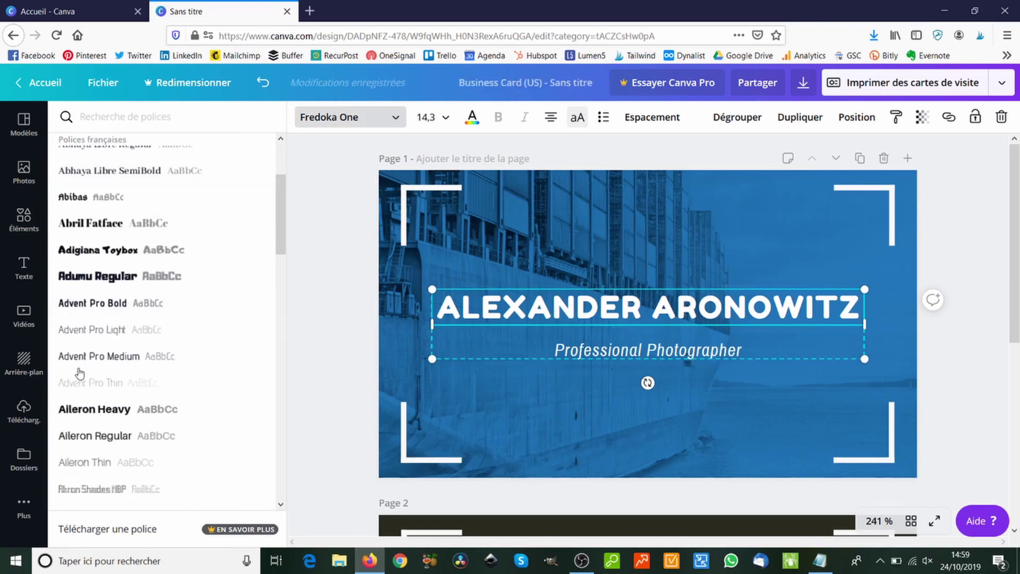
pyautogui.click(93, 408)
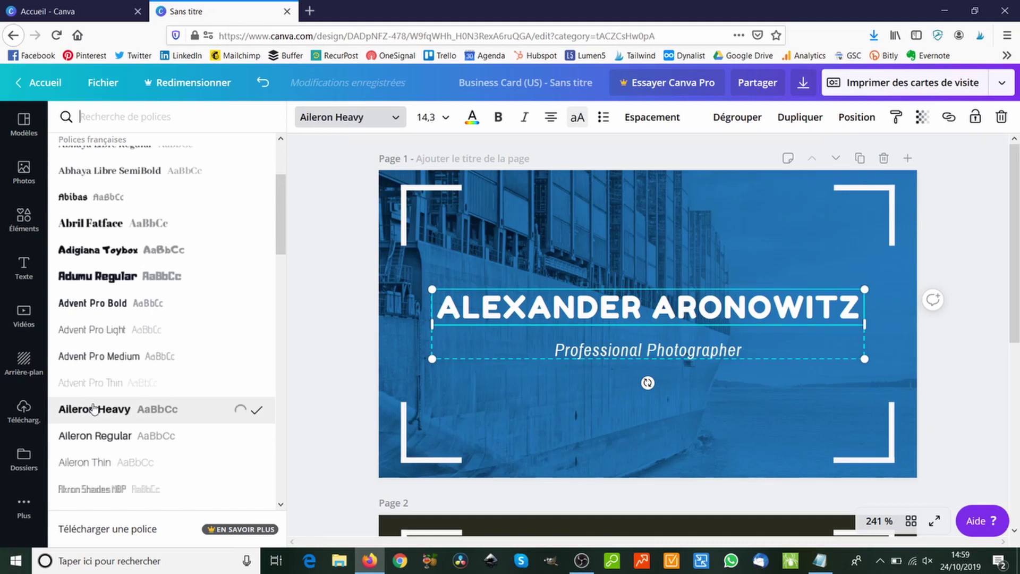
pyautogui.click(671, 353)
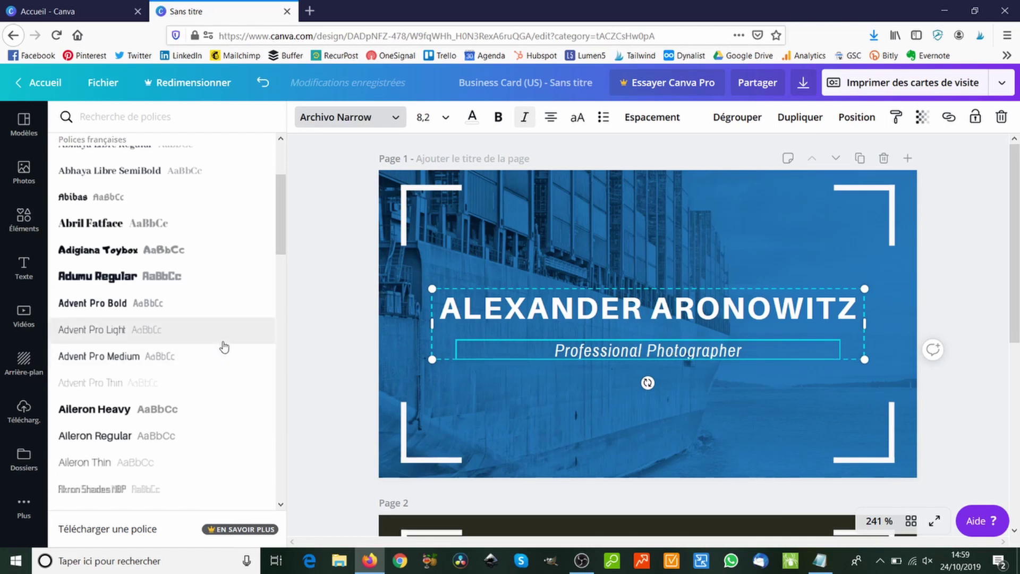
pyautogui.click(90, 438)
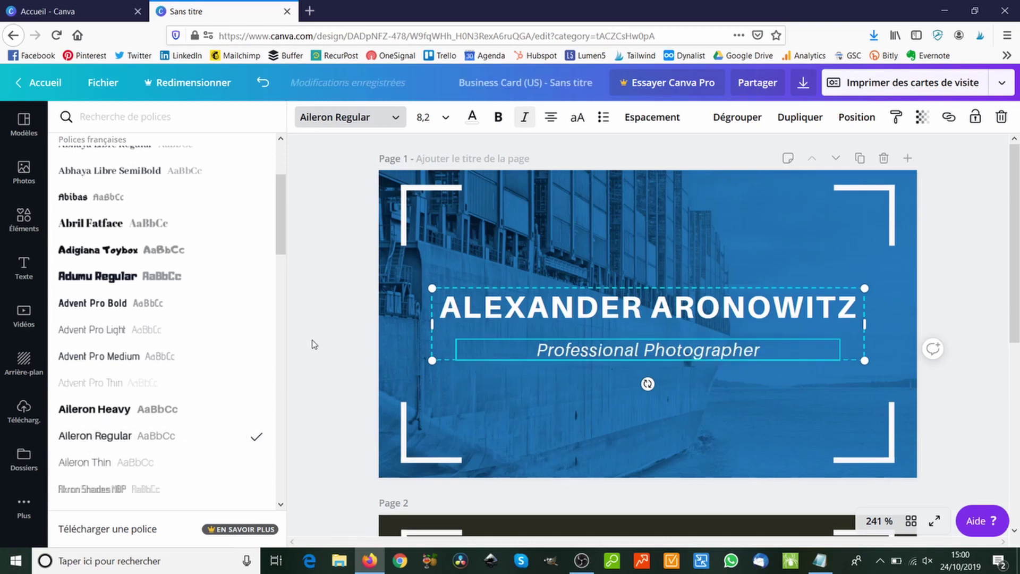
# - Replace the name line on page 1 with the company name "Haddock International" copied from the "texte carte" Notepad file
pyautogui.click(330, 344)
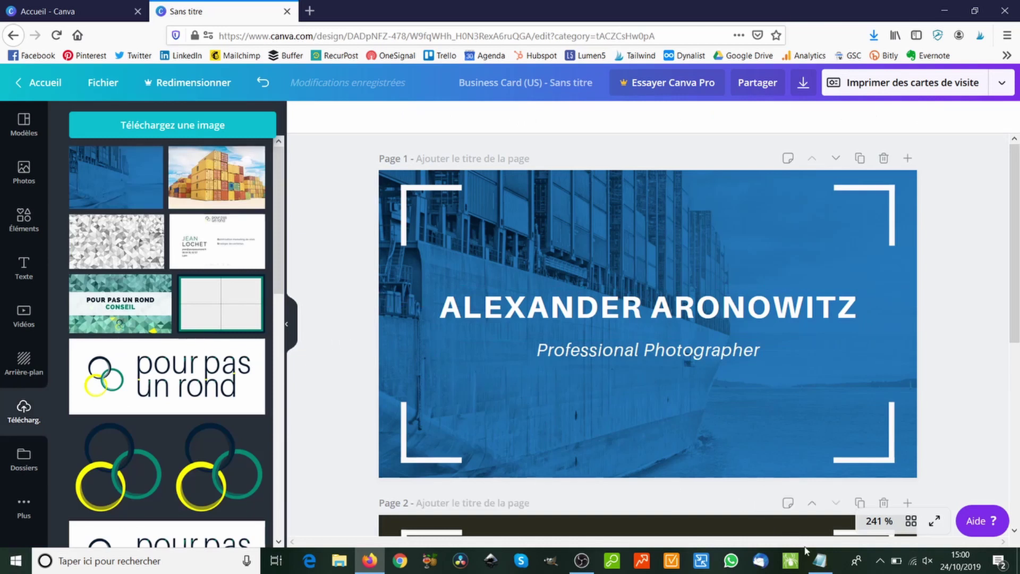
pyautogui.click(820, 560)
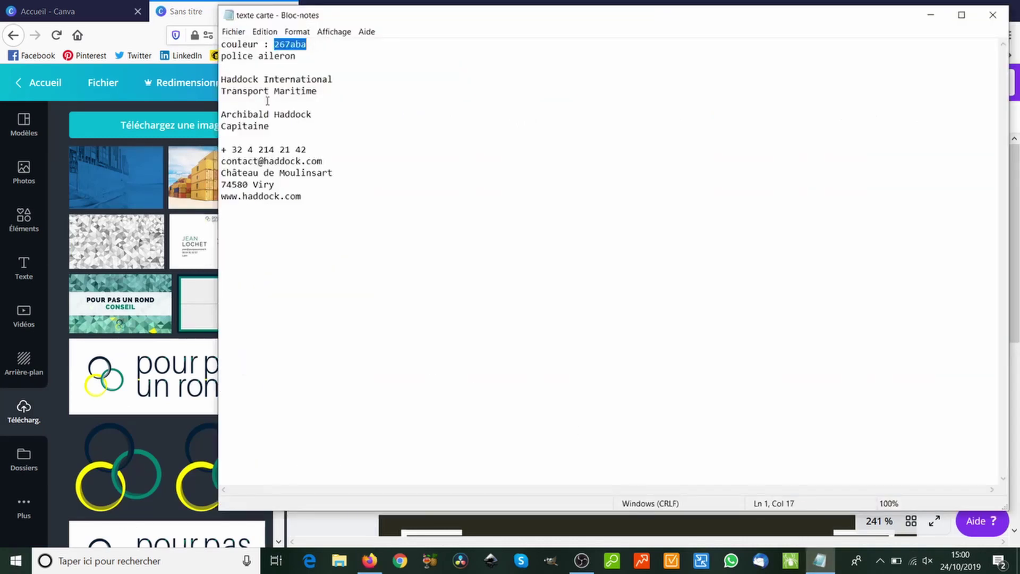
pyautogui.moveTo(334, 77); pyautogui.dragTo(222, 84)
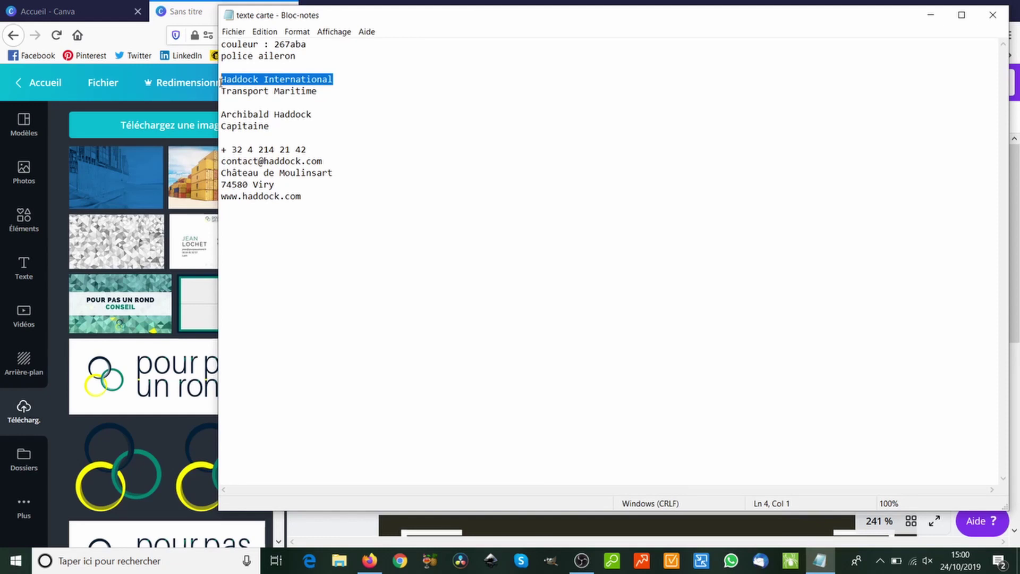
pyautogui.click(192, 11)
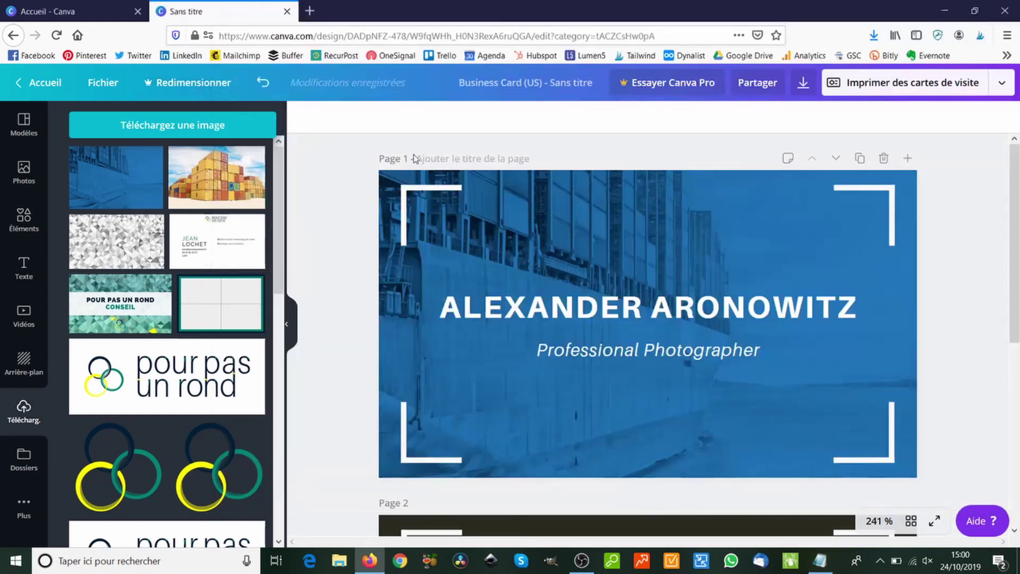
pyautogui.doubleClick(443, 306)
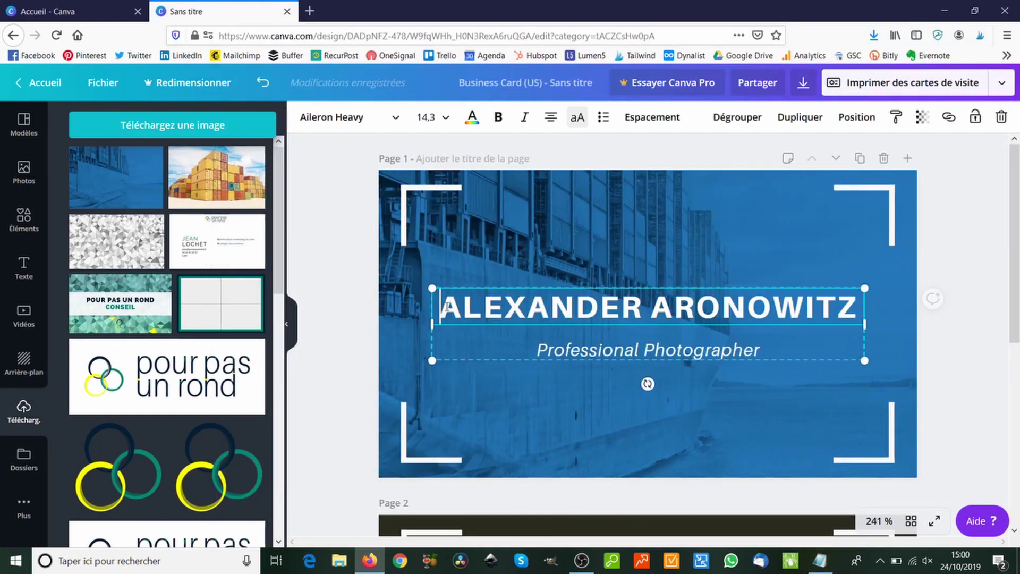
pyautogui.moveTo(809, 301); pyautogui.dragTo(976, 295)
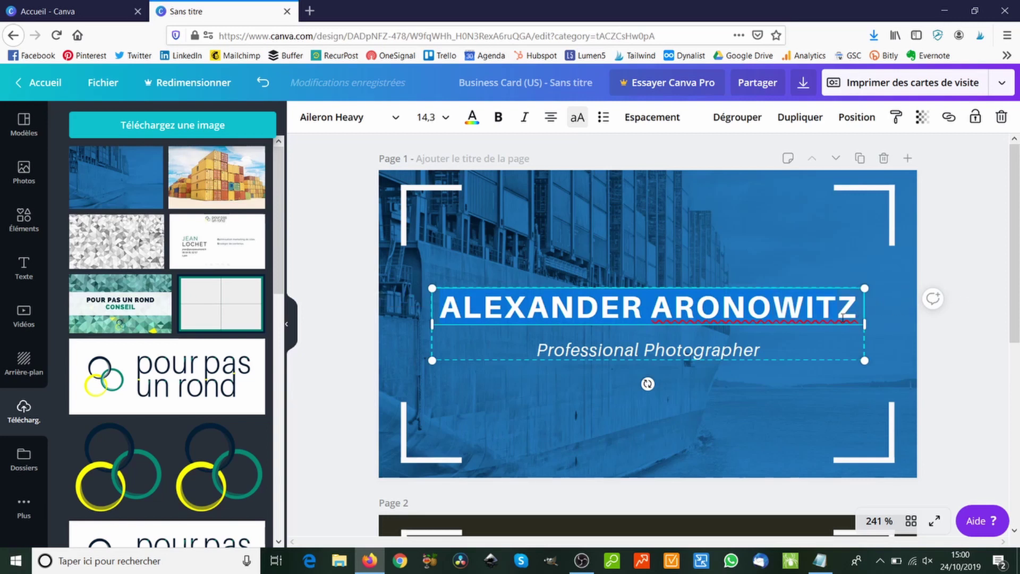
pyautogui.write('HADDOCK INTERNATIONAL')
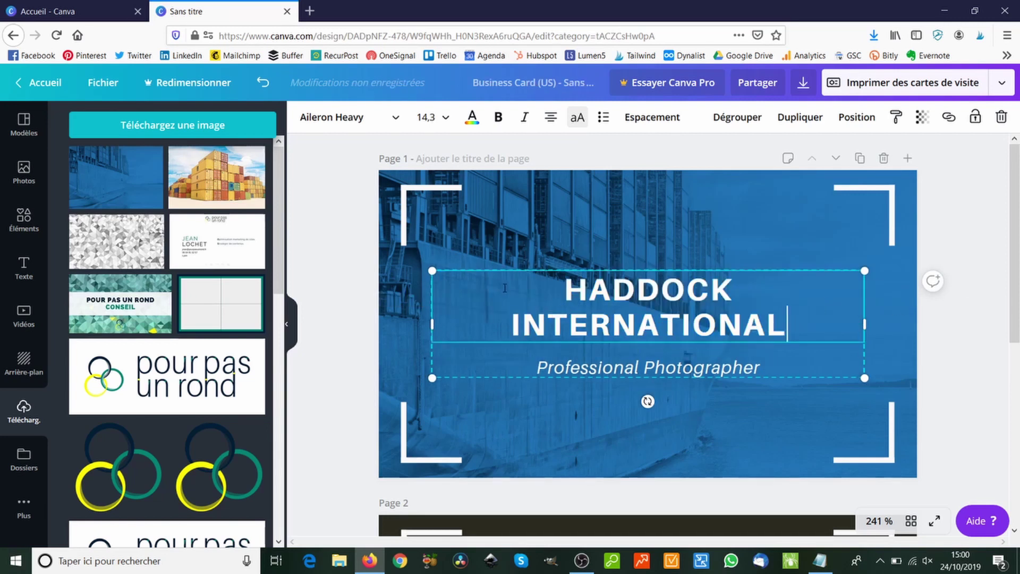
# - Replace the "Professional Photographer" line on page 1 with "Transport Maritime" copied from the Notepad file
pyautogui.click(819, 561)
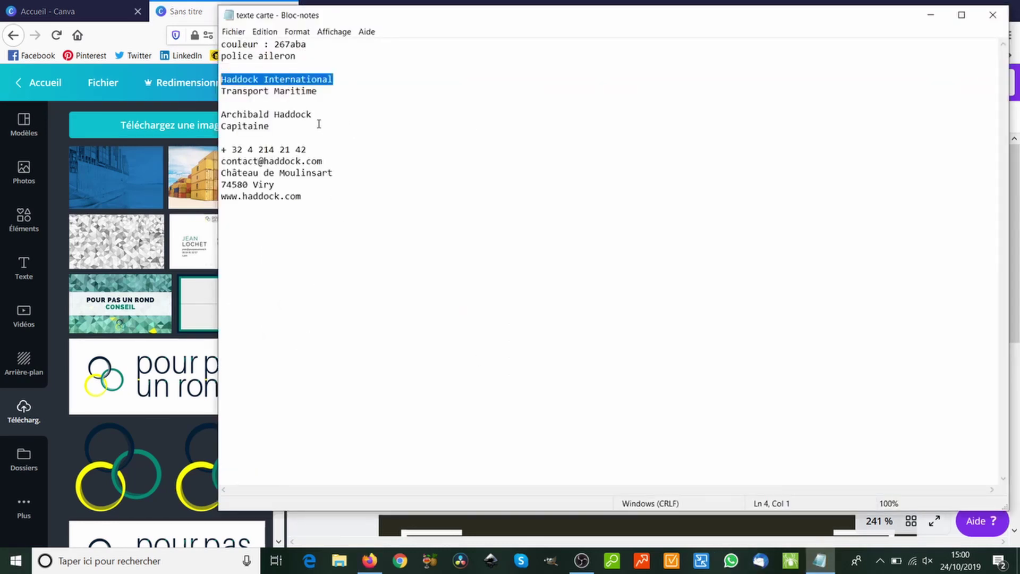
pyautogui.moveTo(317, 92); pyautogui.dragTo(223, 92)
pyautogui.hotkey('ctrl', 'c')
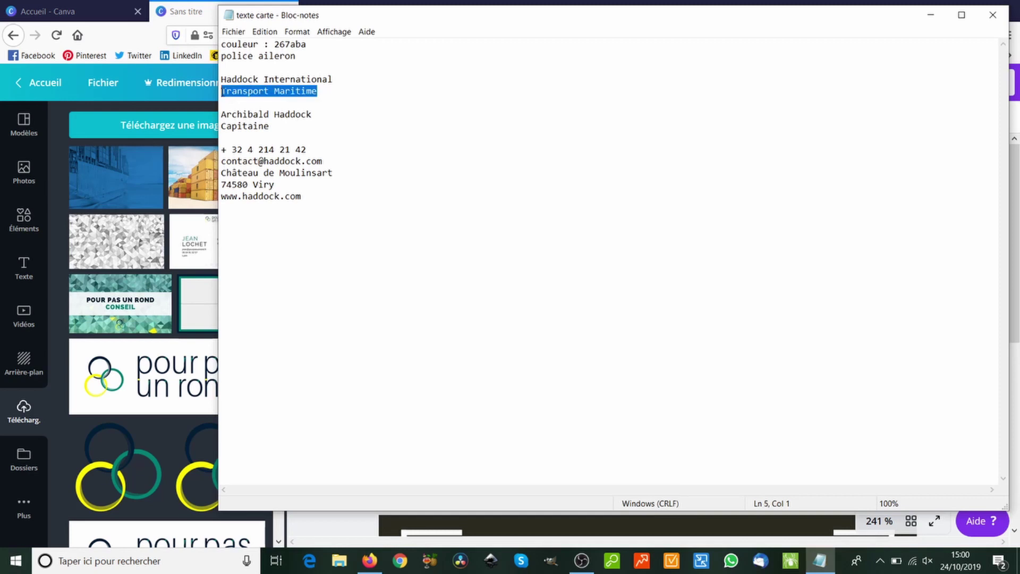
pyautogui.click(212, 11)
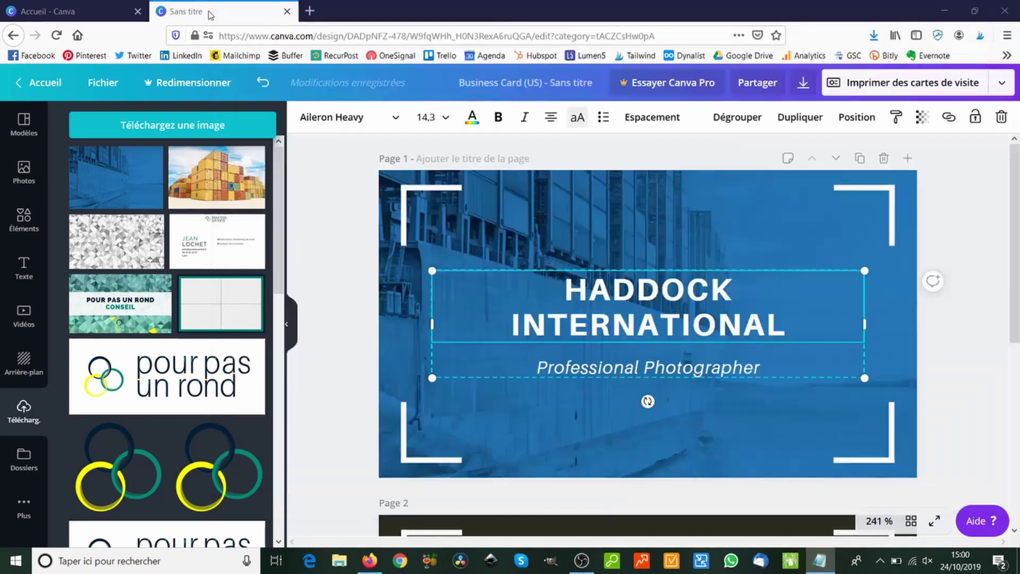
pyautogui.click(566, 373)
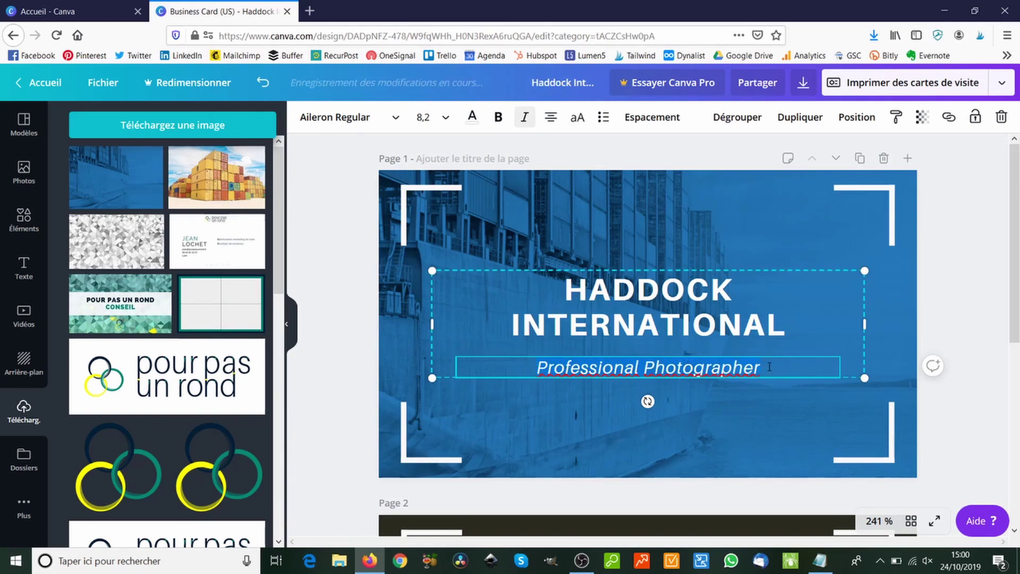
pyautogui.hotkey('ctrl', 'a')
pyautogui.hotkey('ctrl', 'v')
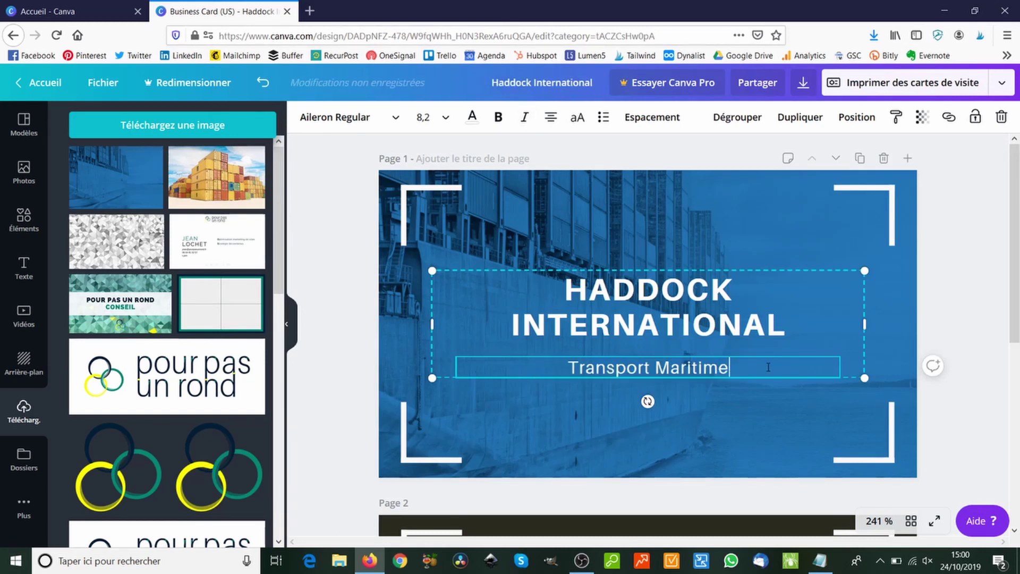
pyautogui.click(356, 270)
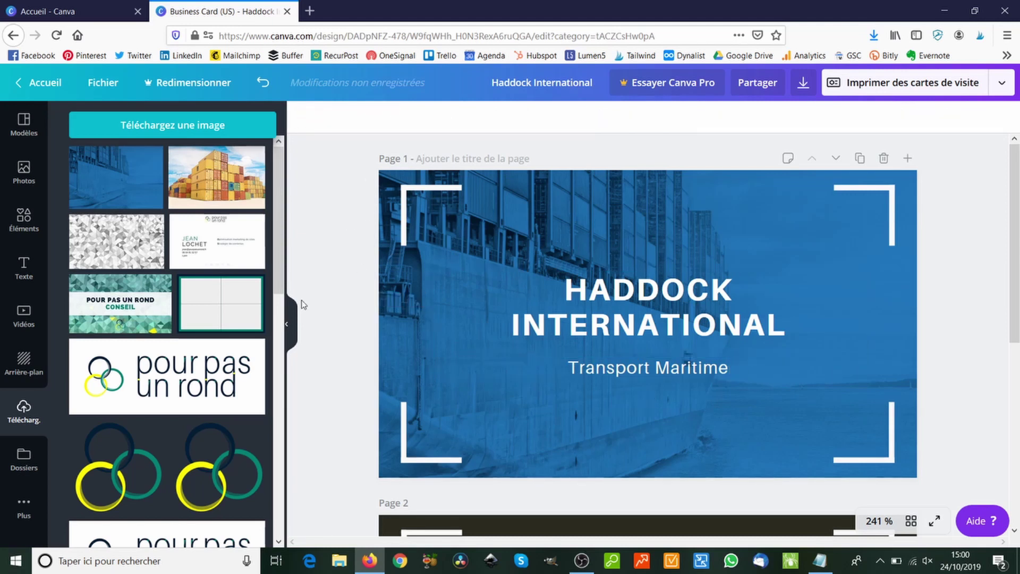
# - Delete the blue ship picture covering the text in the middle of page 2
pyautogui.scroll(-5, 339, 362)
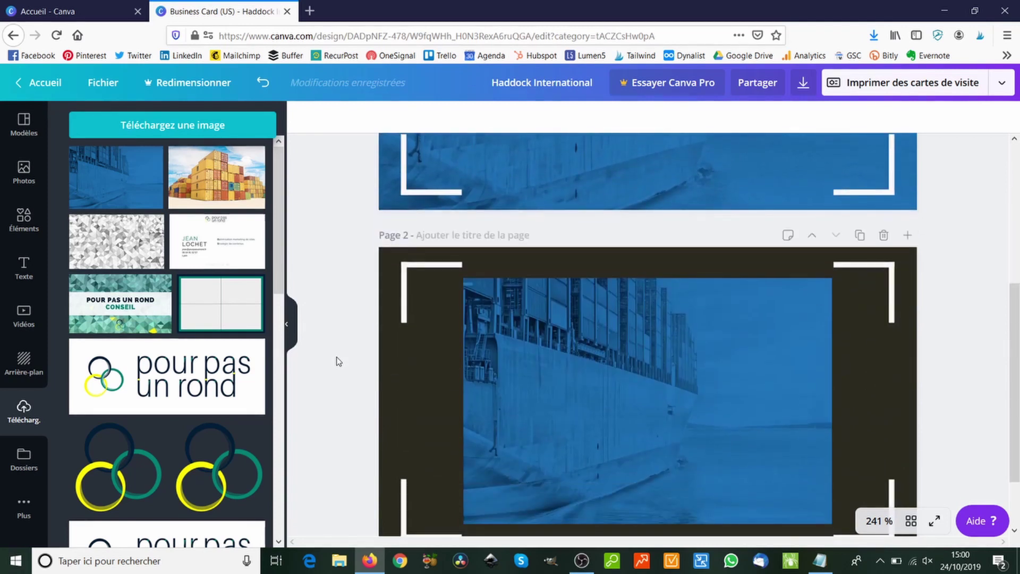
pyautogui.scroll(-1, 338, 359)
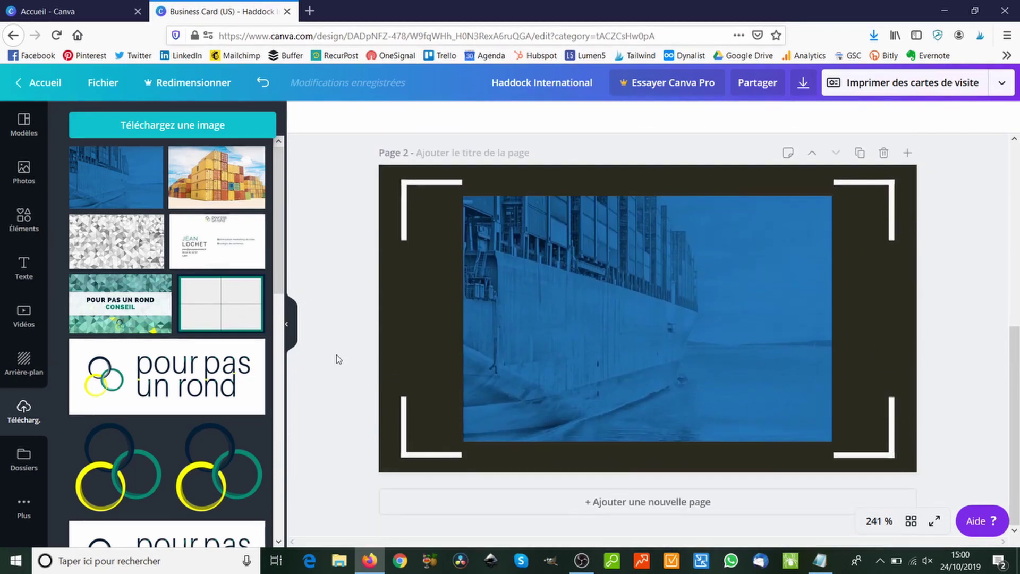
pyautogui.click(556, 340)
pyautogui.press('Delete')
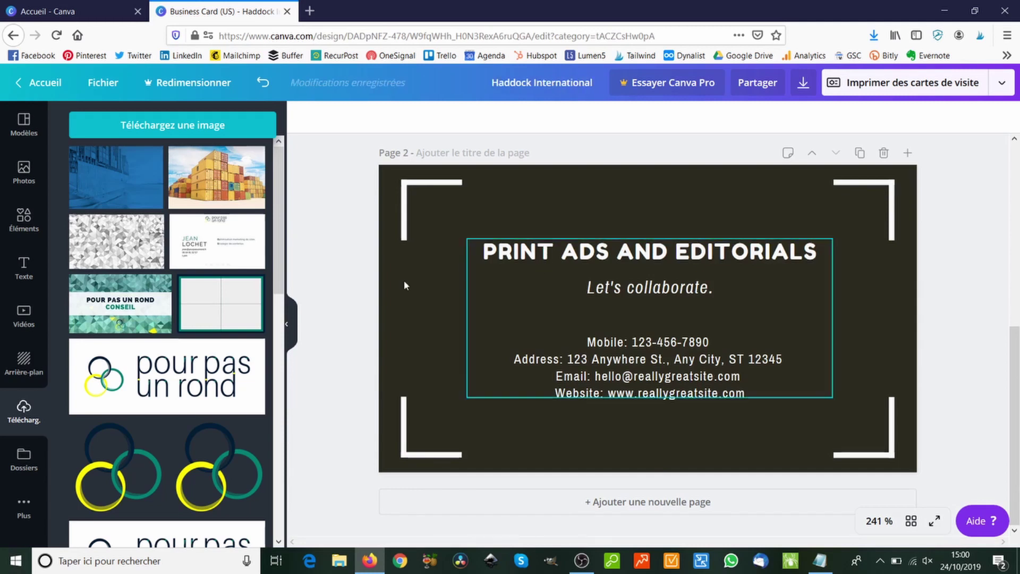
# - Set the page 2 background colour to 267aba, copying the code from the Notepad file
pyautogui.click(385, 195)
pyautogui.click(306, 117)
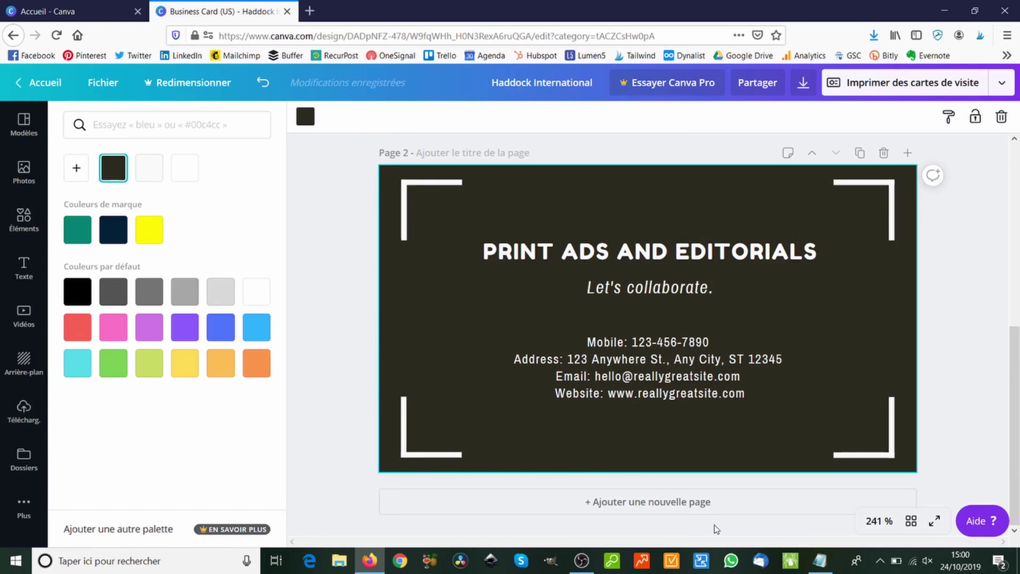
pyautogui.click(821, 560)
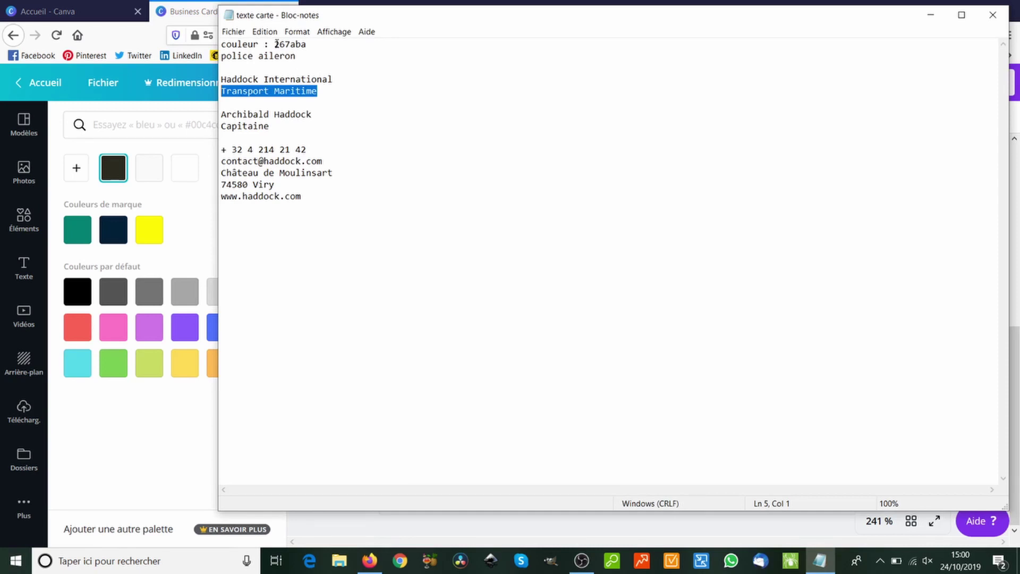
pyautogui.moveTo(274, 44); pyautogui.dragTo(308, 44)
pyautogui.hotkey('ctrl', 'c')
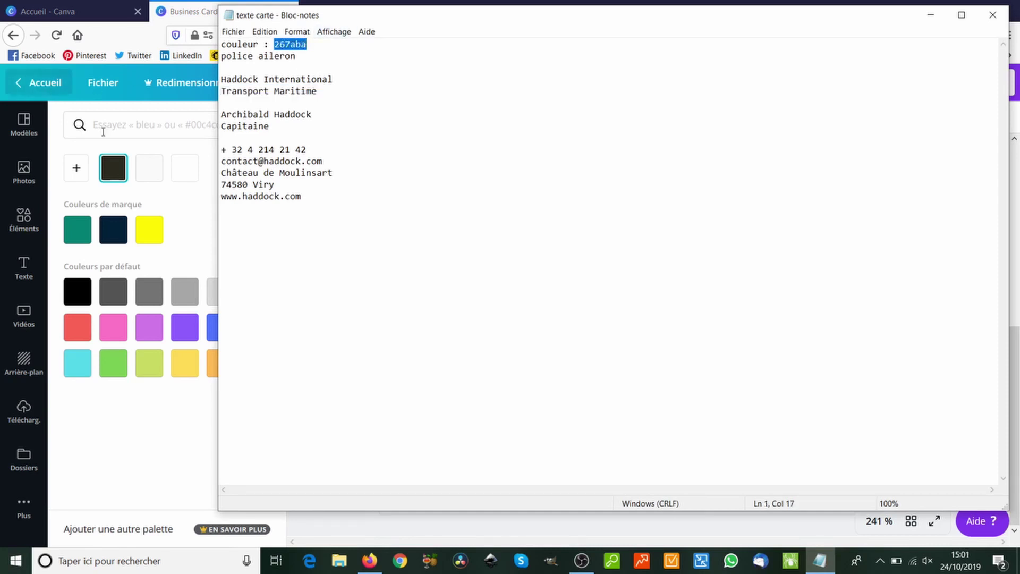
pyautogui.click(130, 127)
pyautogui.hotkey('ctrl', 'v')
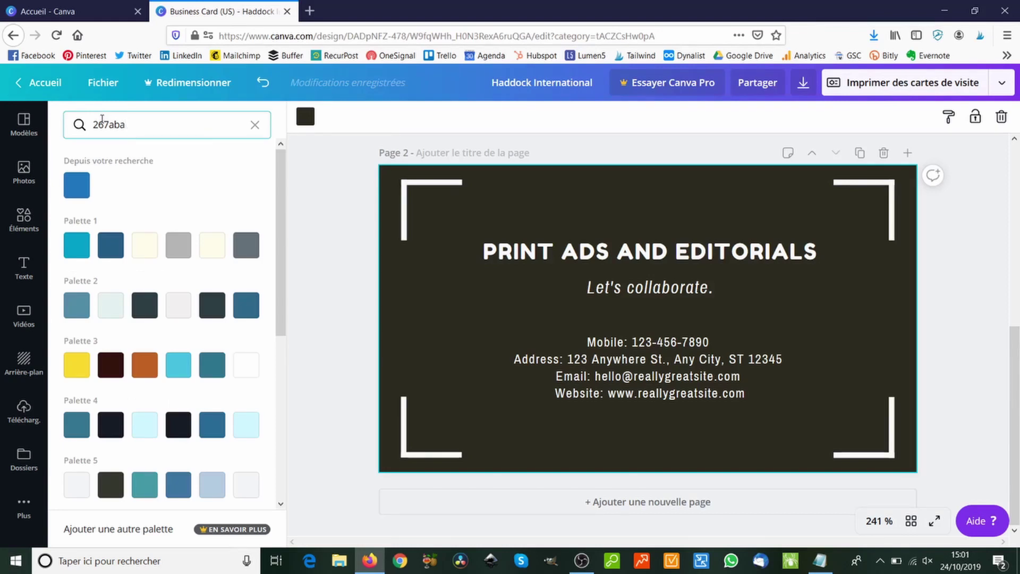
pyautogui.click(77, 186)
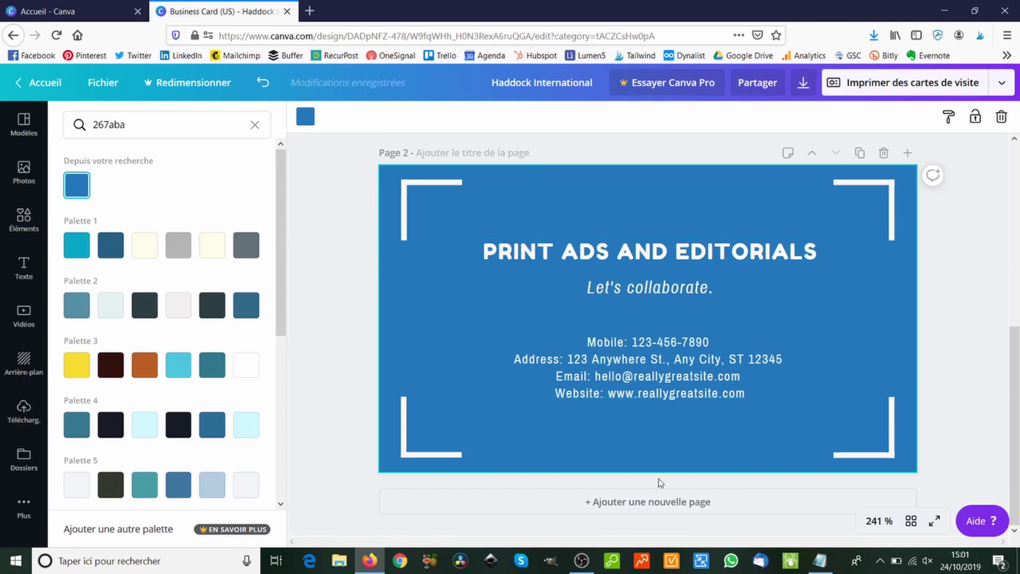
# - Replace the "Print Ads and Editorials" heading on page 2 with the cardholder's name from the Notepad file, and "Let's collaborate." with "Capitaine"
pyautogui.click(819, 562)
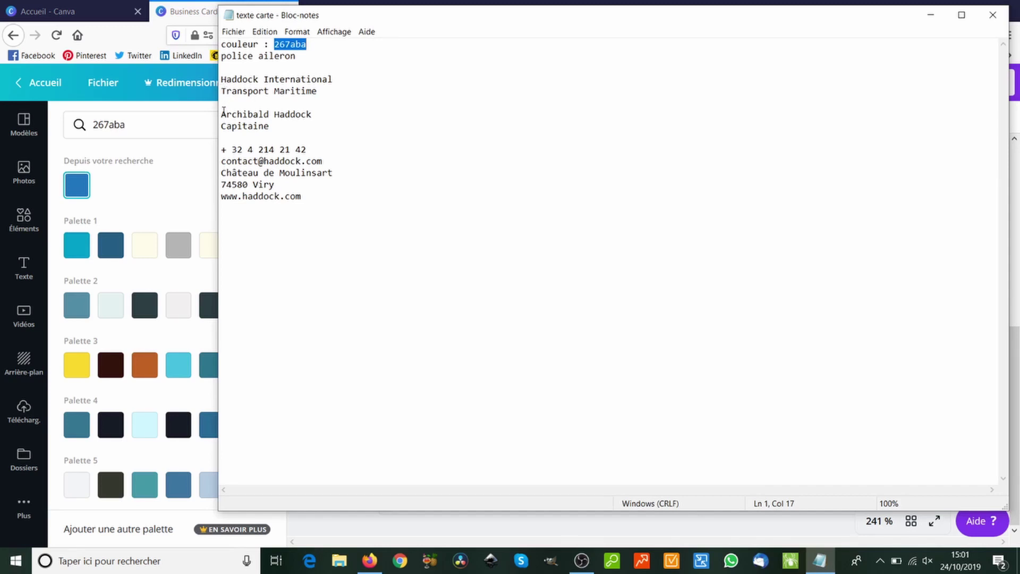
pyautogui.moveTo(220, 116); pyautogui.dragTo(270, 126)
pyautogui.click(174, 4)
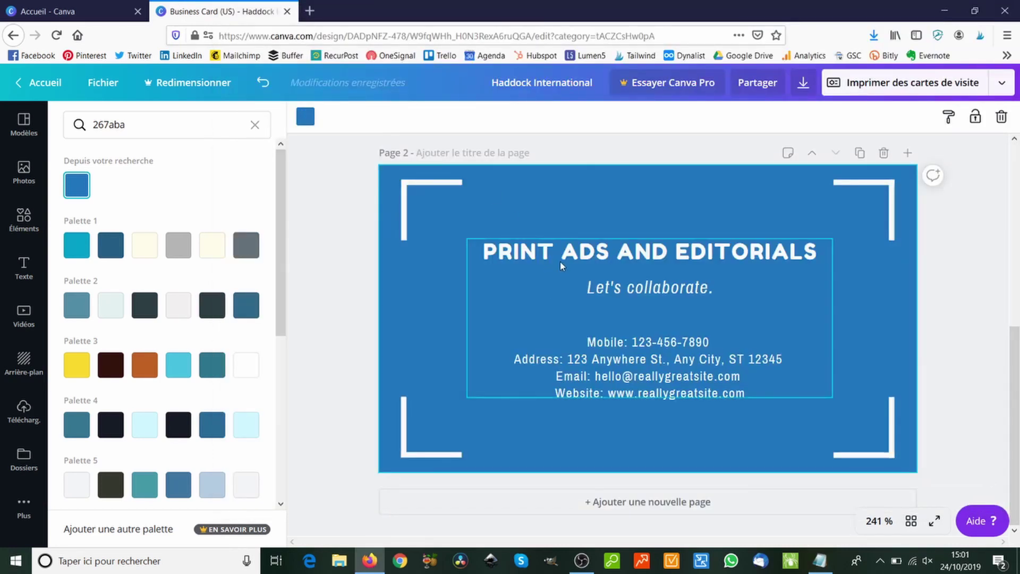
pyautogui.click(562, 265)
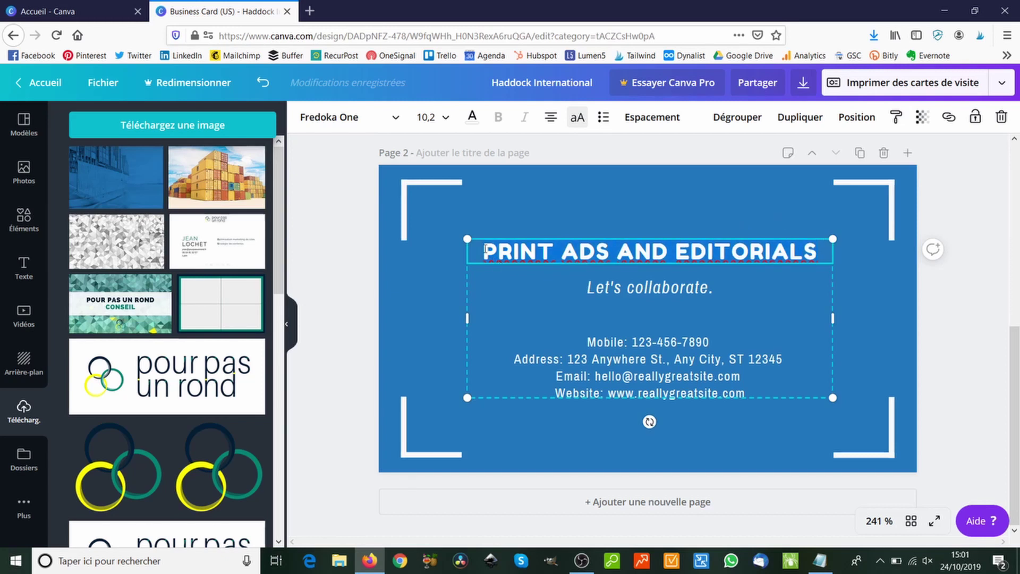
pyautogui.write('Archibald Haddock CAPITAINE')
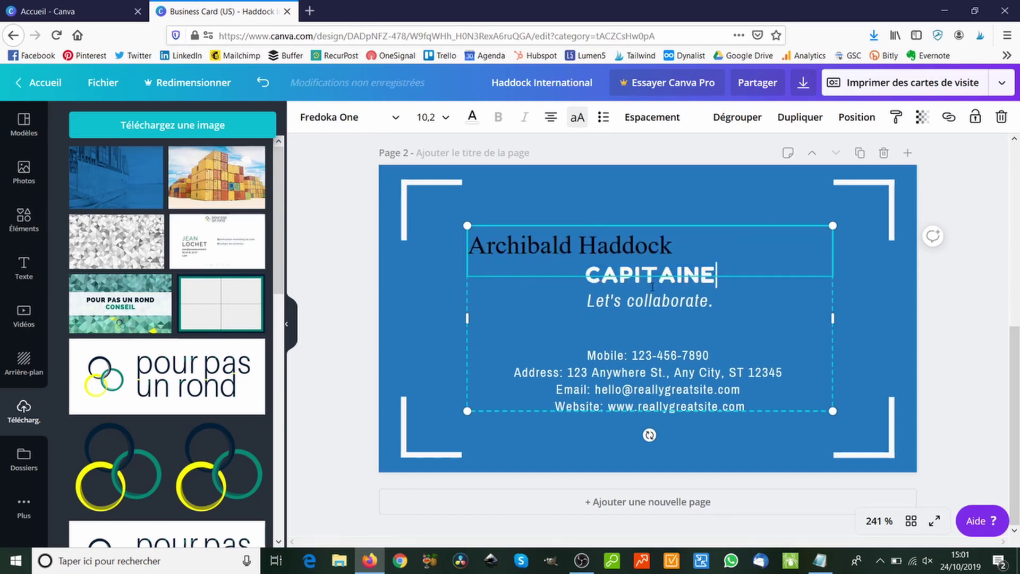
pyautogui.doubleClick(727, 264)
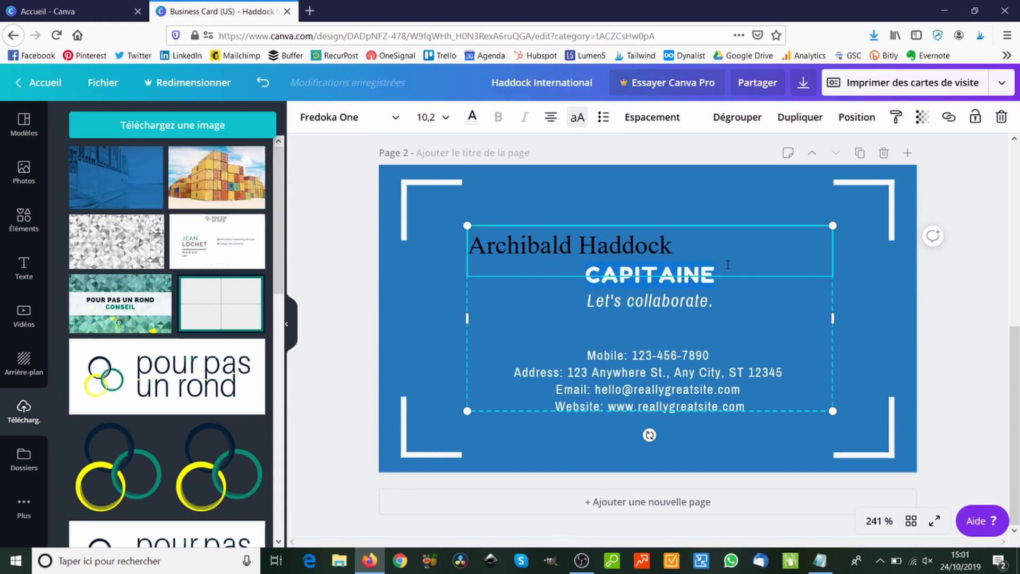
pyautogui.press('BackSpace')
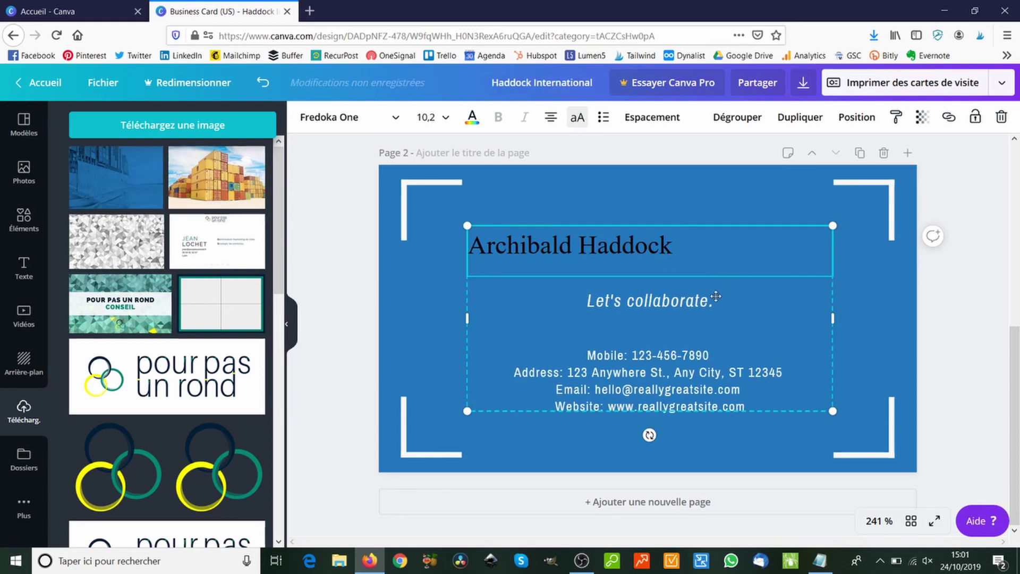
pyautogui.click(670, 301)
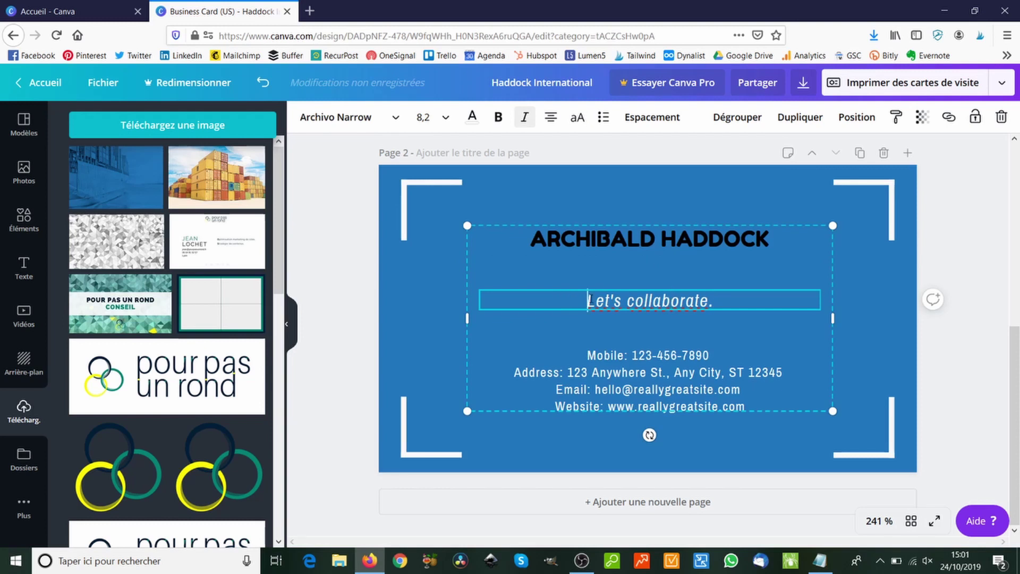
pyautogui.write('Capitaine')
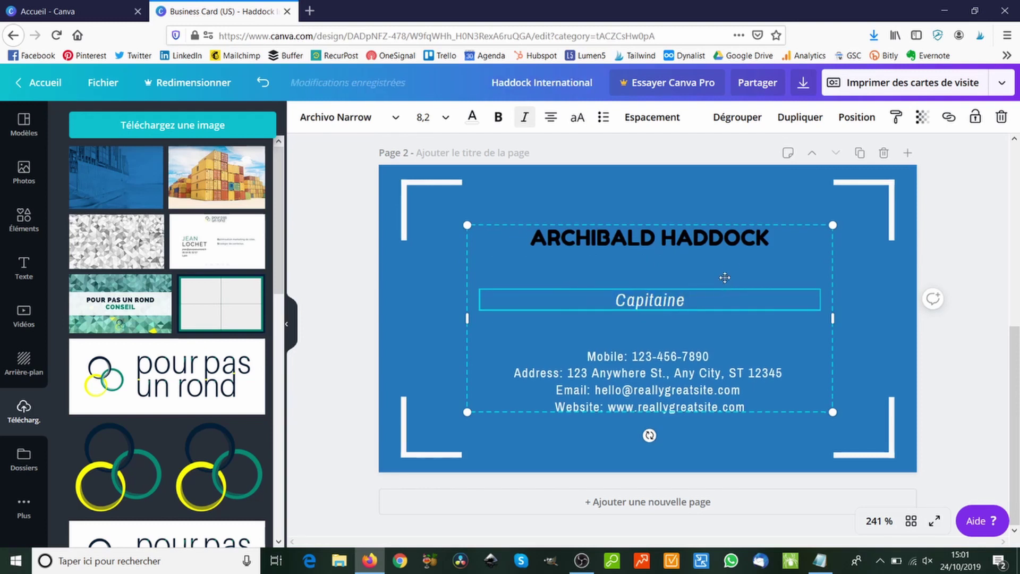
# - Try to replace the contact block on page 2 with the phone, e-mail, address and website lines copied from the Notepad file
pyautogui.hotkey('alt', 'Tab')
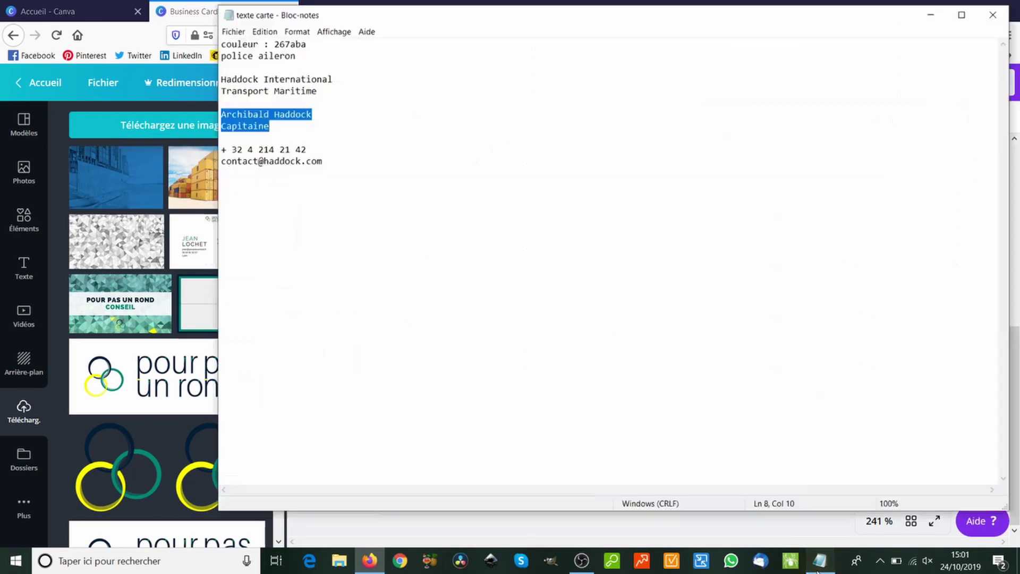
pyautogui.moveTo(222, 151); pyautogui.dragTo(320, 197)
pyautogui.hotkey('ctrl', 'c')
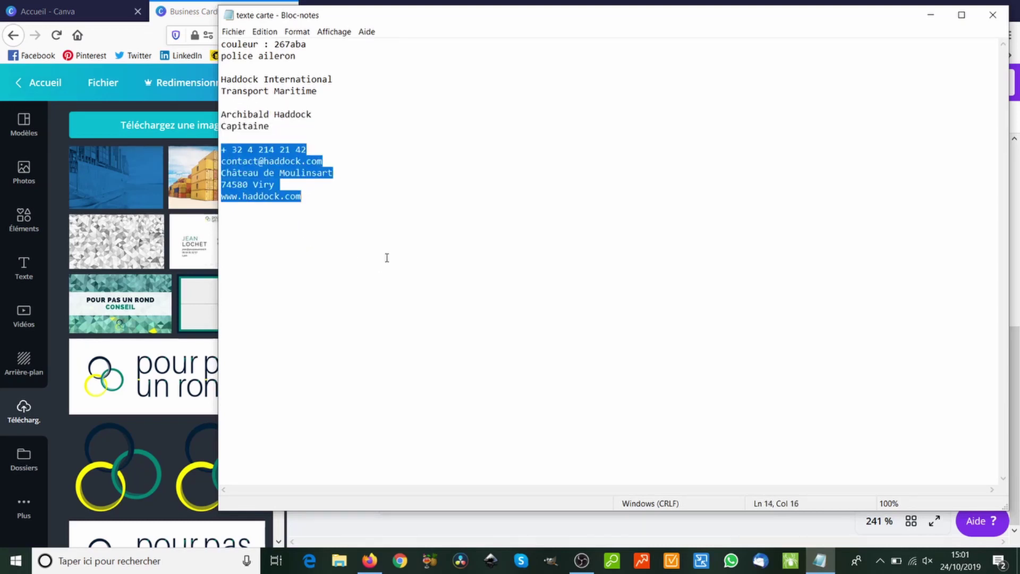
pyautogui.click(186, 7)
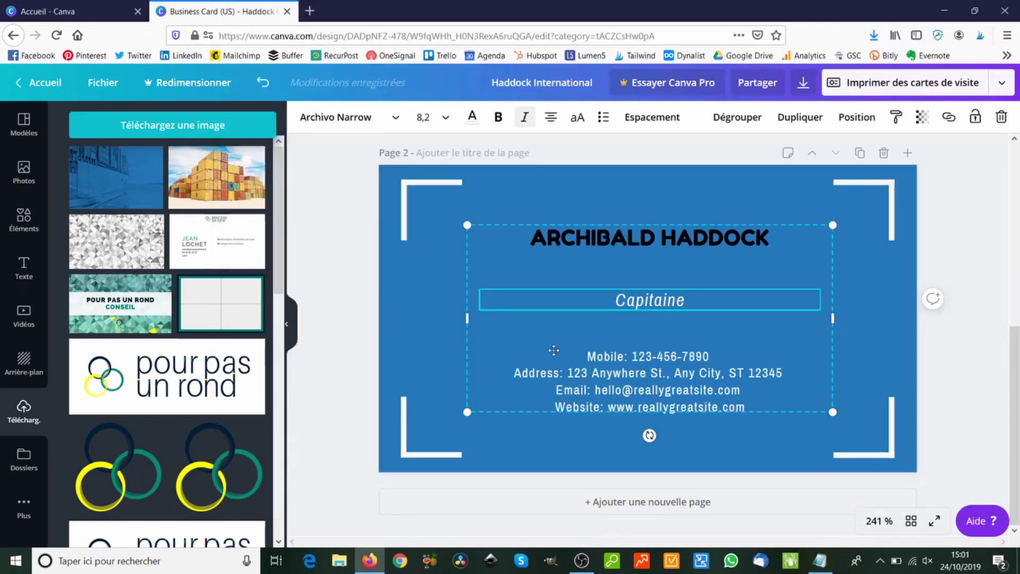
pyautogui.doubleClick(593, 360)
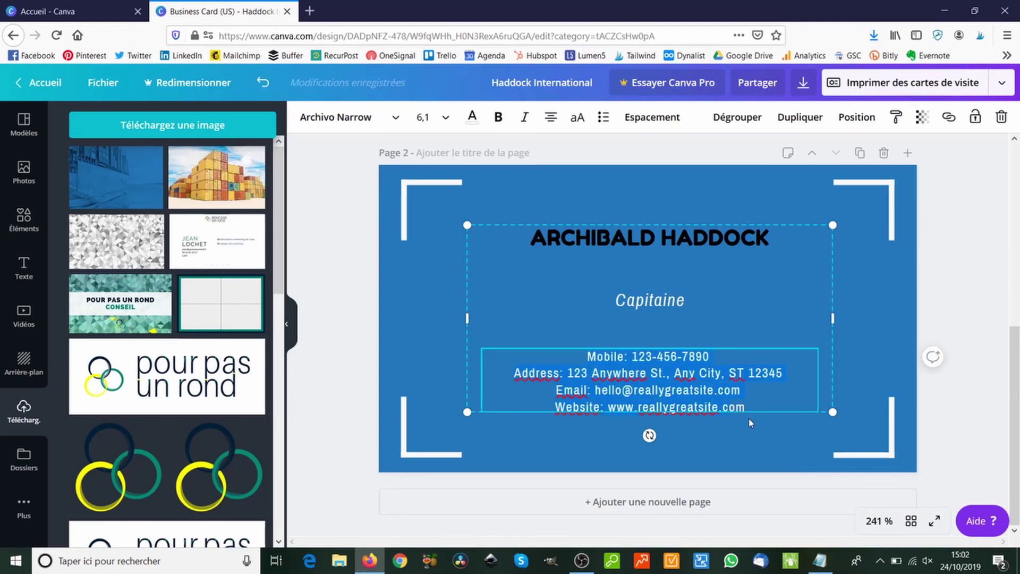
pyautogui.hotkey('ctrl', 'v')
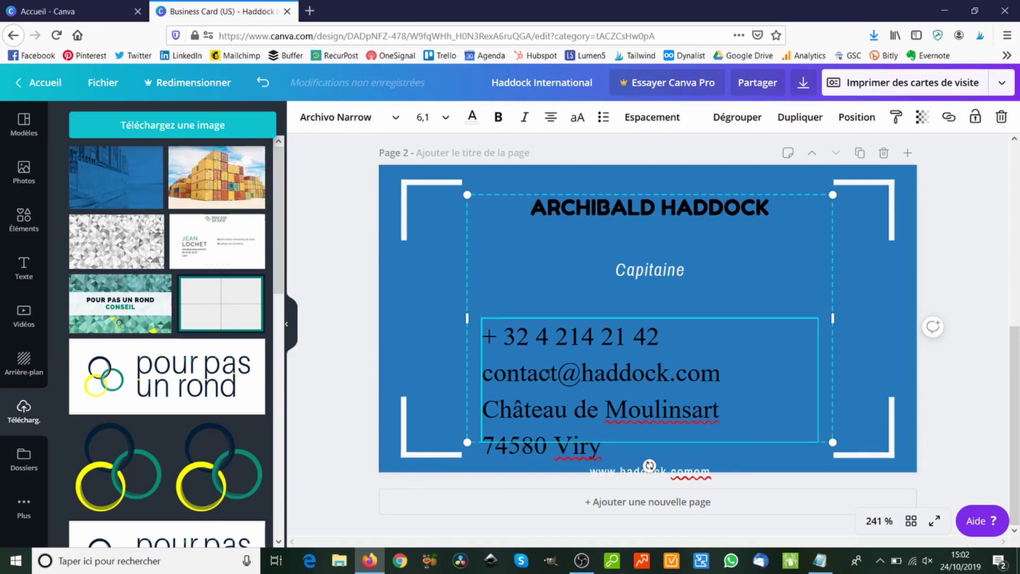
pyautogui.hotkey('ctrl', 'z')
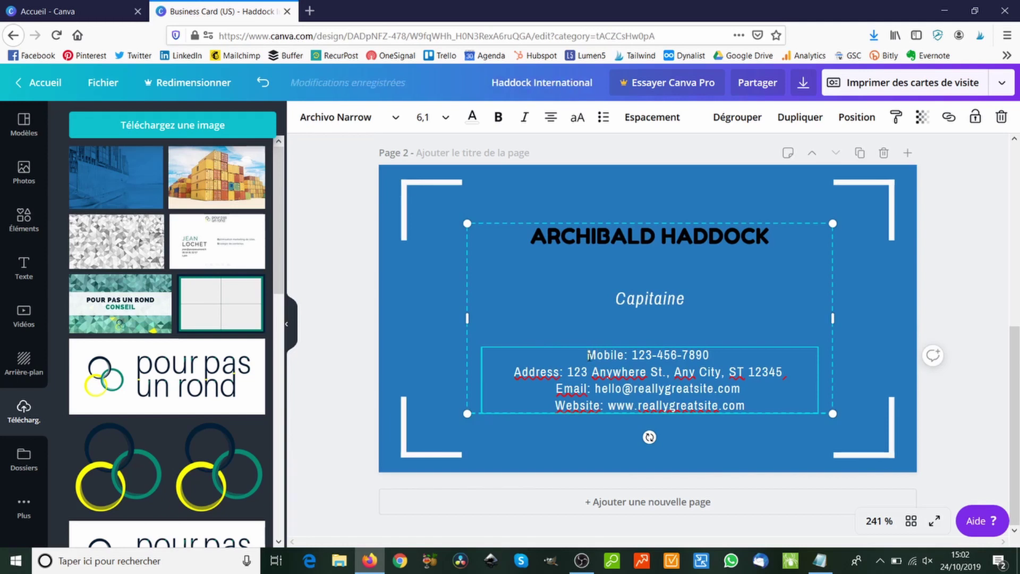
# - Replace all the placeholder contact lines on page 2 with the phone, e-mail, address and website text copied from the Notepad file
pyautogui.hotkey('ctrl', 'v')
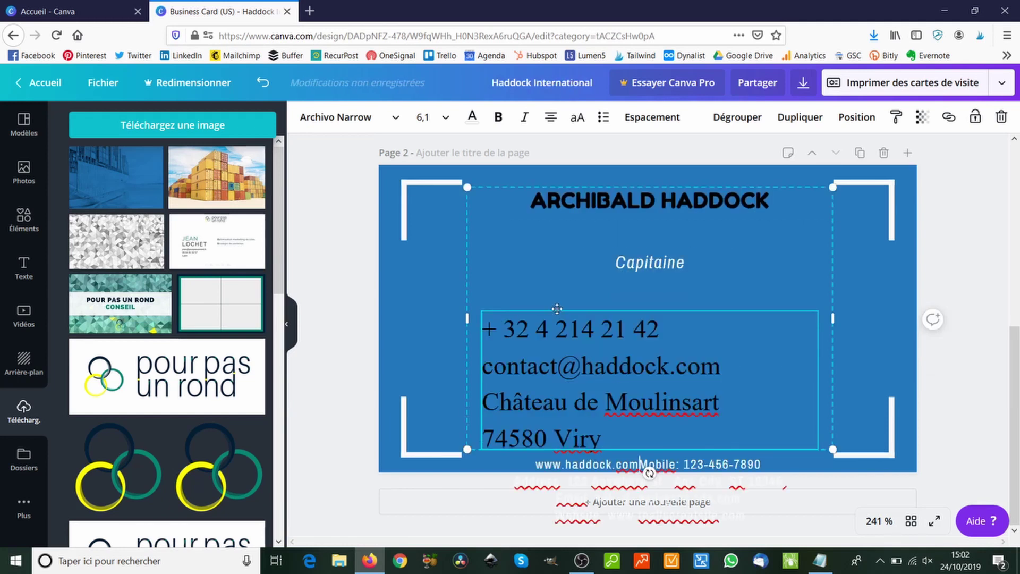
pyautogui.hotkey('ctrl', 'z')
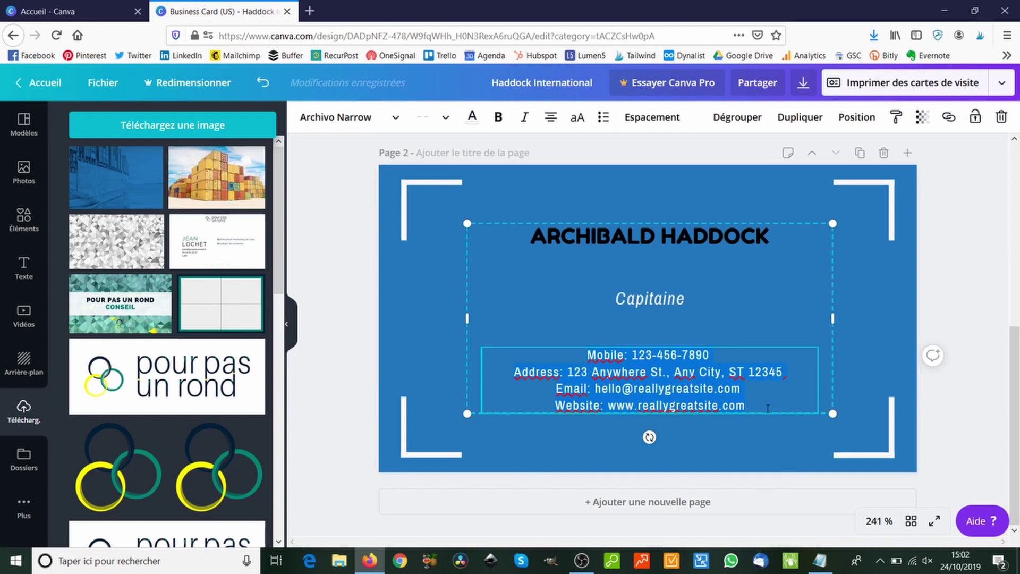
pyautogui.hotkey('ctrl', 'v')
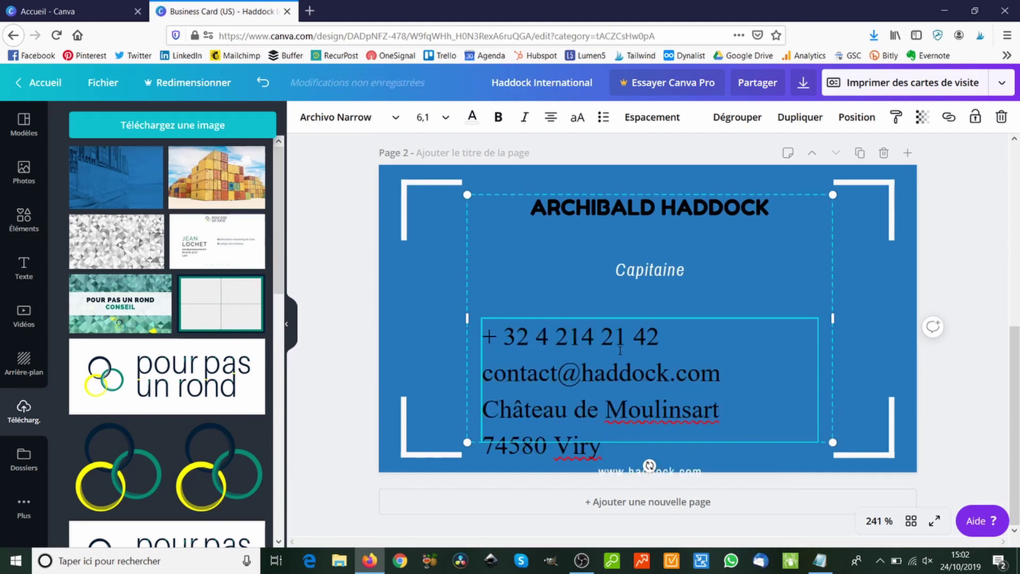
# - Change the font of the whole contact block on page 2 to Aileron Regular
pyautogui.hotkey('ctrl', 'a')
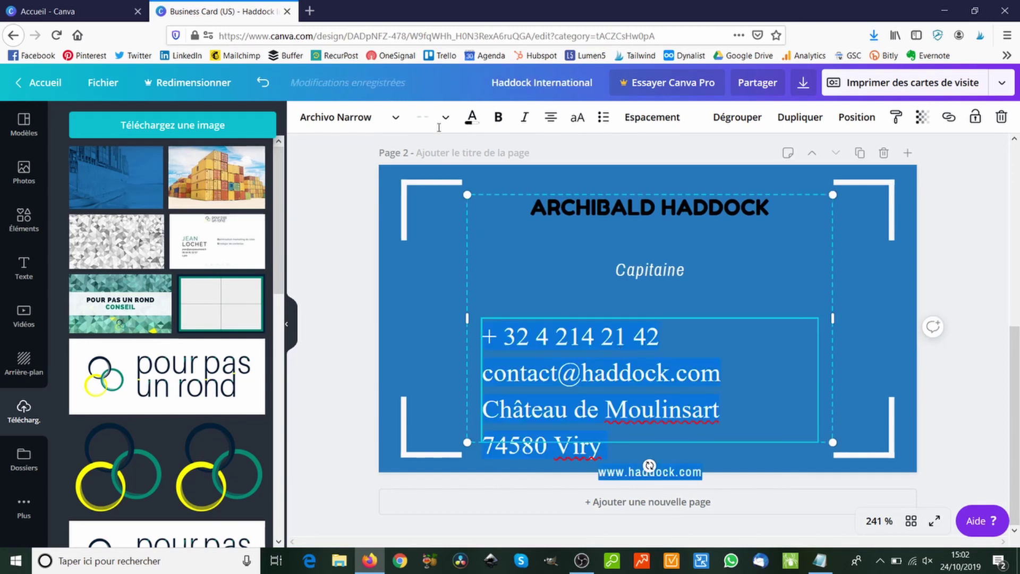
pyautogui.click(310, 118)
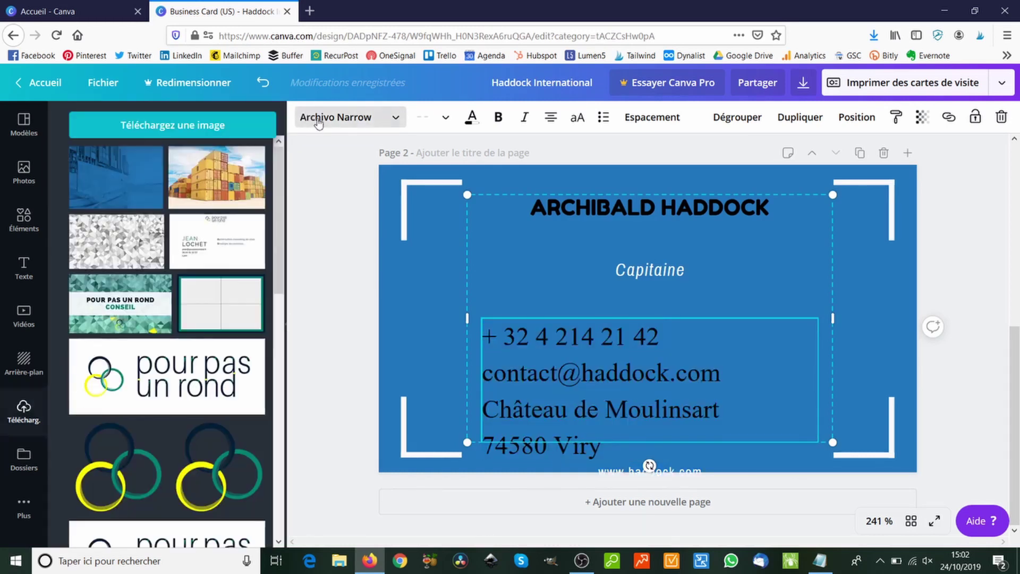
pyautogui.click(309, 118)
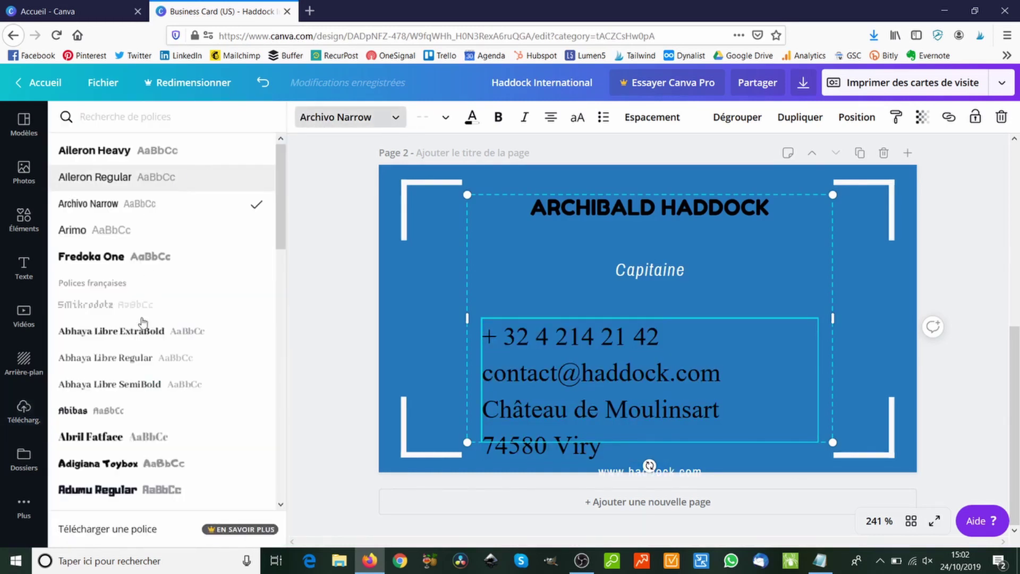
pyautogui.scroll(-5, 142, 330)
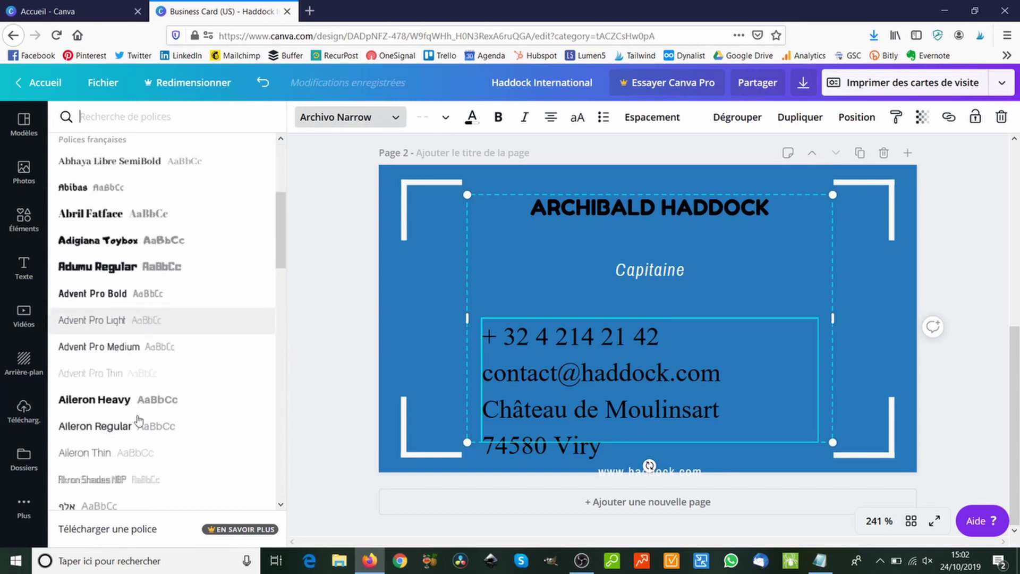
pyautogui.click(104, 432)
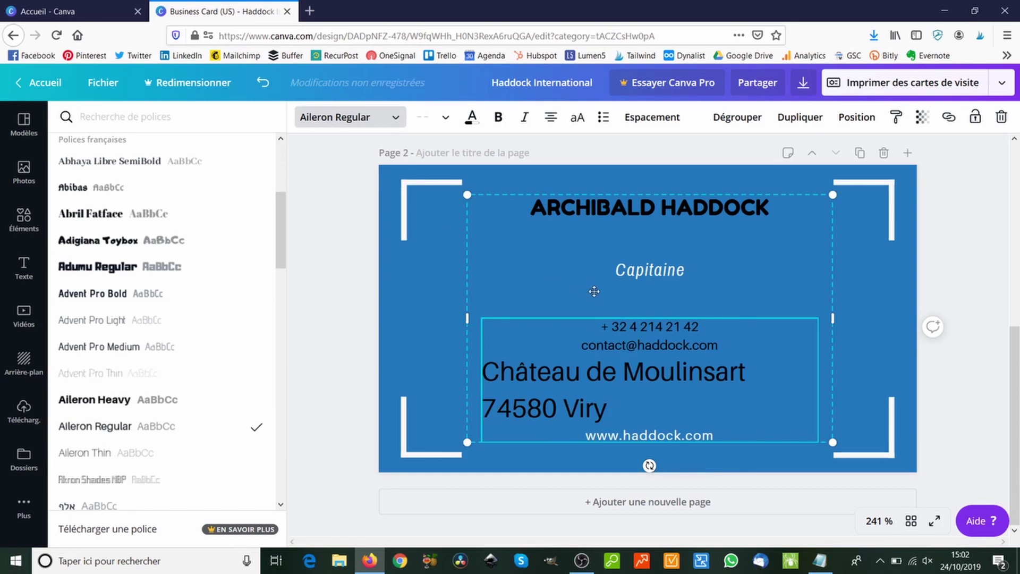
pyautogui.moveTo(580, 344); pyautogui.dragTo(702, 457)
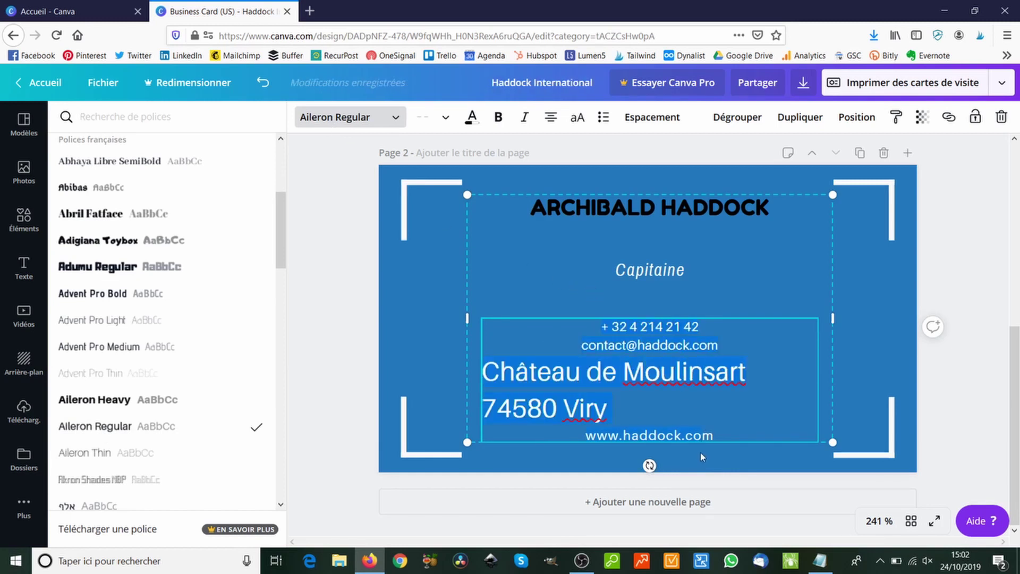
pyautogui.click(329, 118)
pyautogui.click(329, 118)
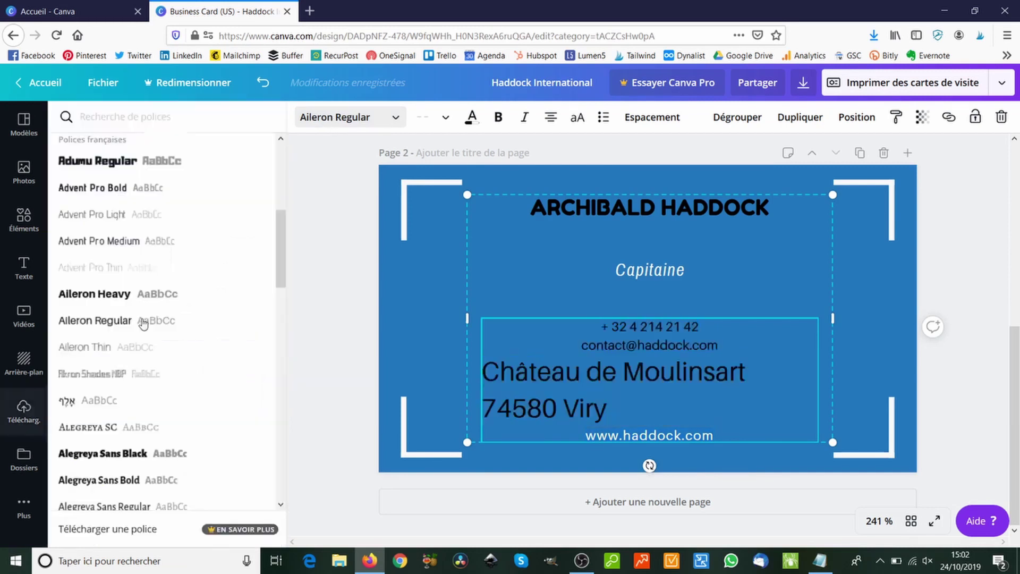
pyautogui.scroll(1, 112, 249)
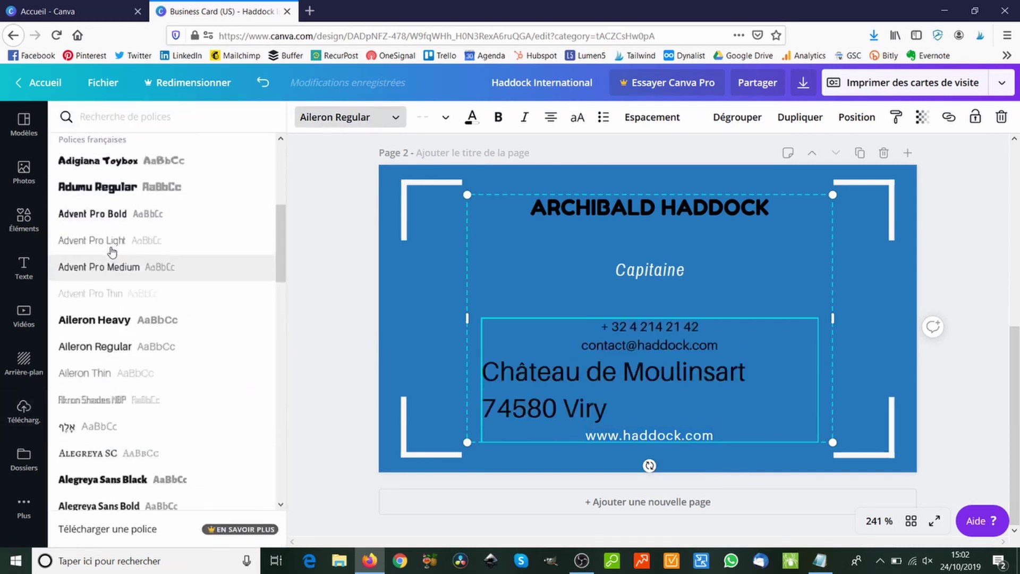
pyautogui.scroll(2, 112, 249)
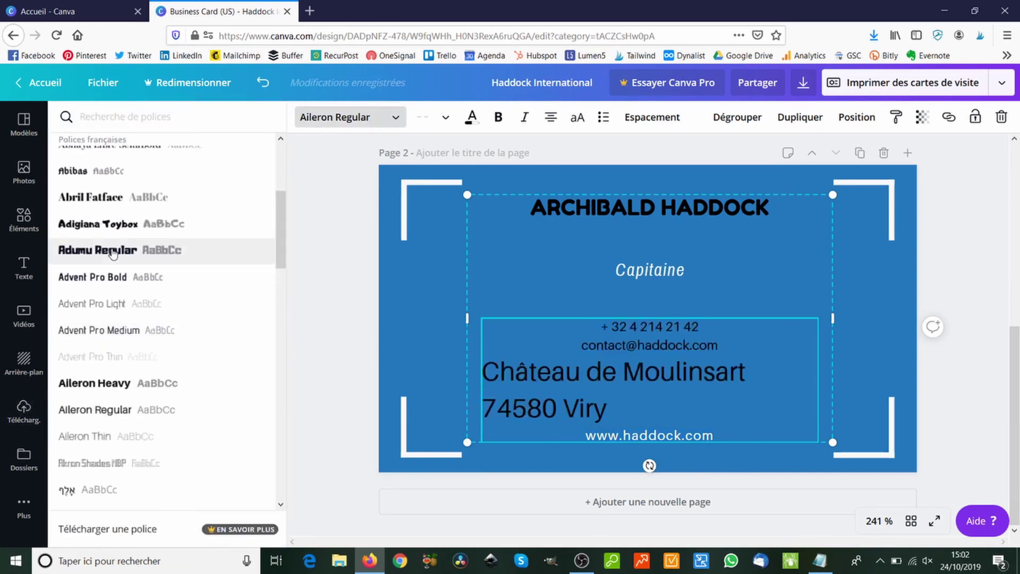
pyautogui.click(129, 418)
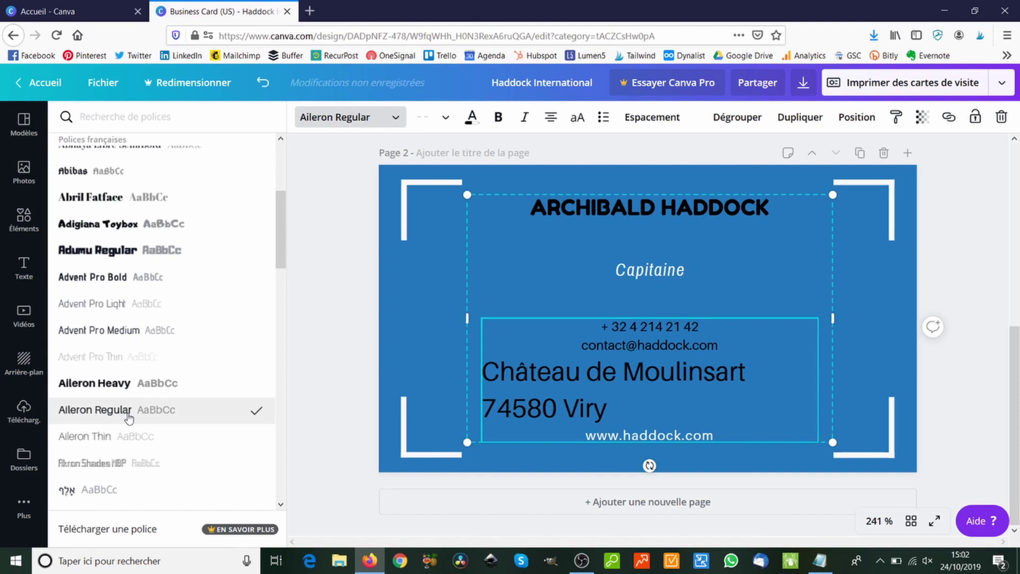
# - Set the font size of all the contact lines to 8
pyautogui.click(424, 121)
pyautogui.click(431, 206)
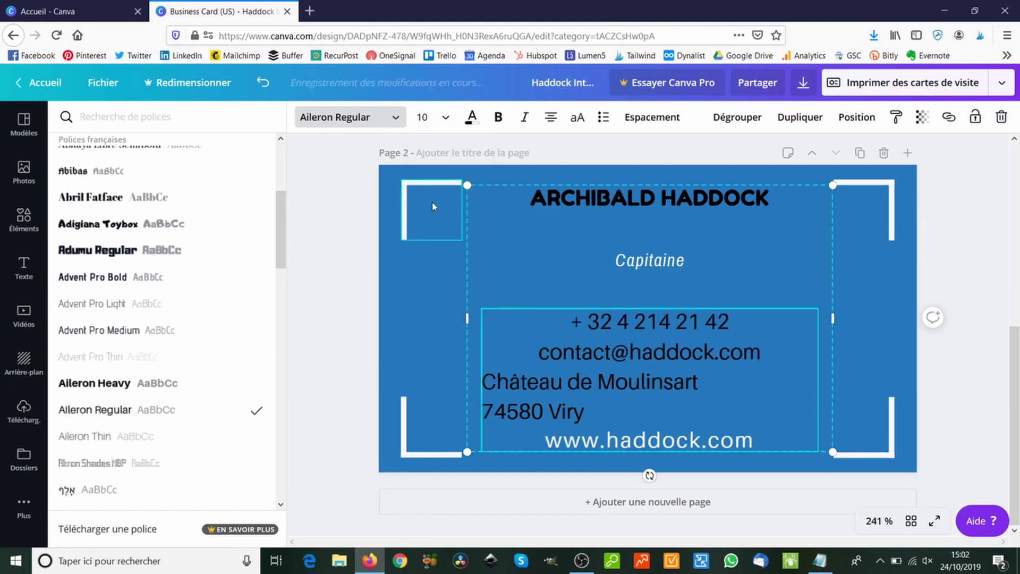
pyautogui.click(449, 119)
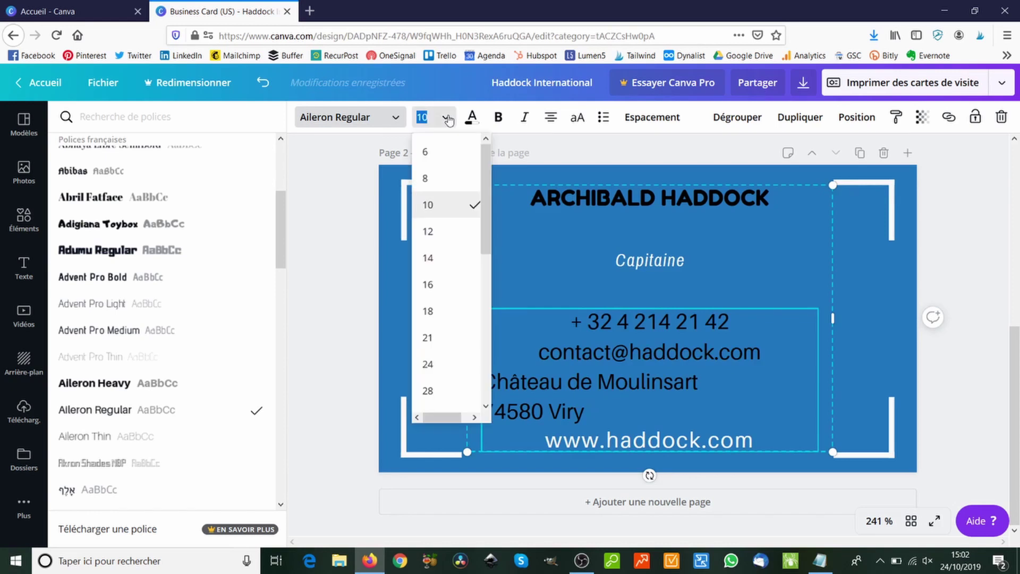
pyautogui.click(426, 179)
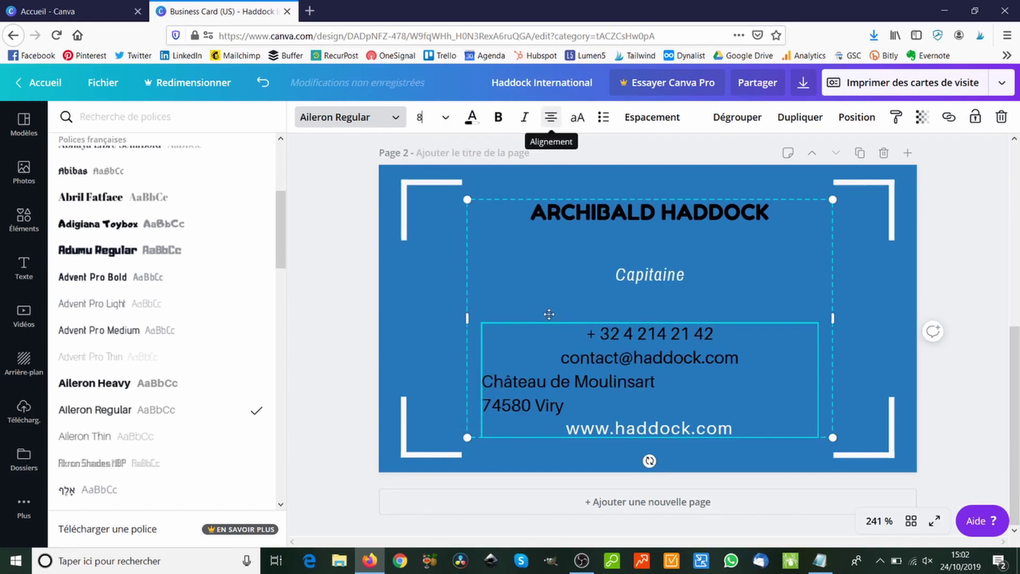
# - Colour all the text of the contact block on page 2 black
pyautogui.moveTo(581, 340); pyautogui.dragTo(761, 444)
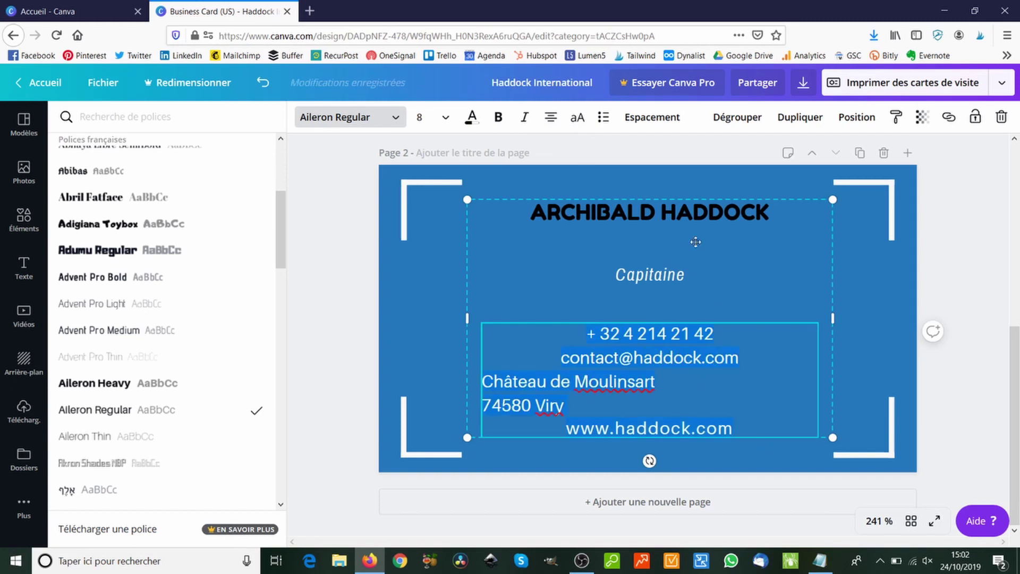
pyautogui.click(472, 118)
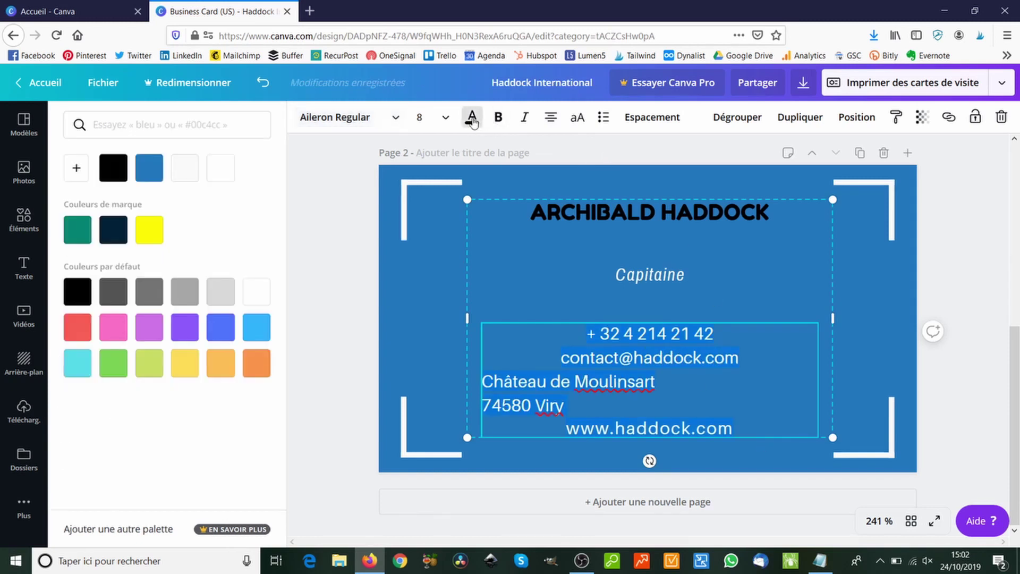
pyautogui.click(220, 167)
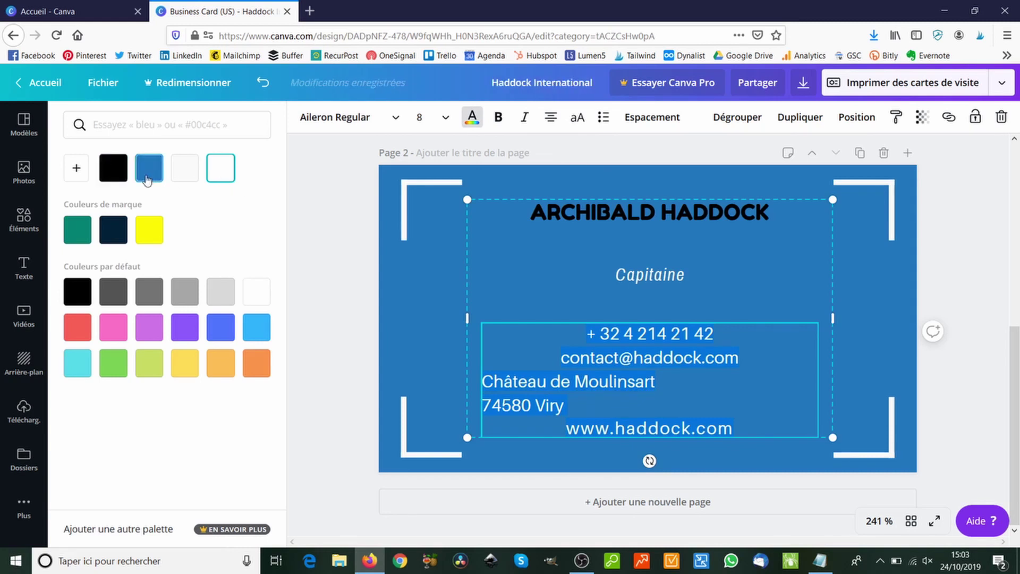
pyautogui.click(111, 168)
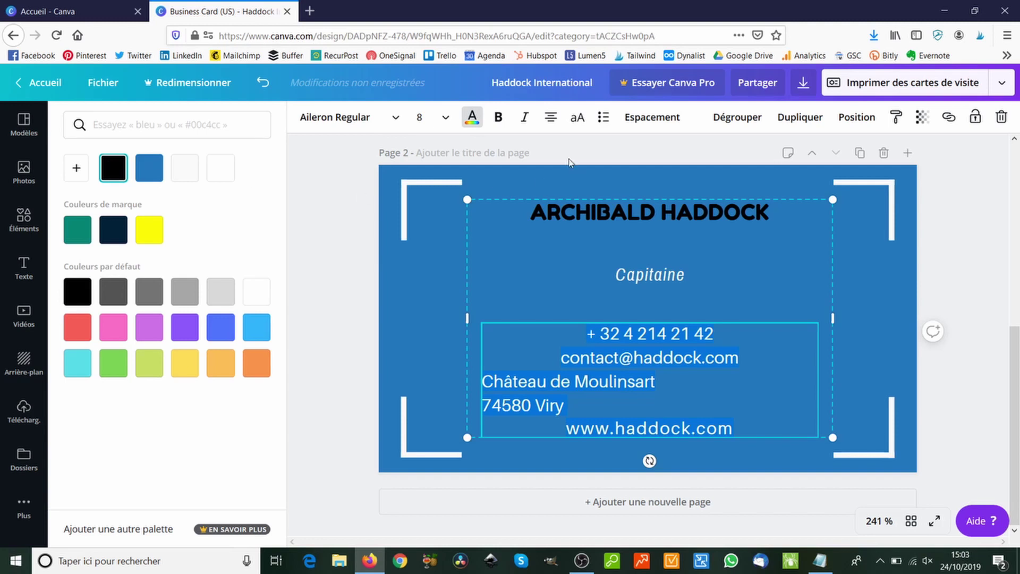
# - Centre-align all the lines of the contact block on page 2
pyautogui.click(551, 119)
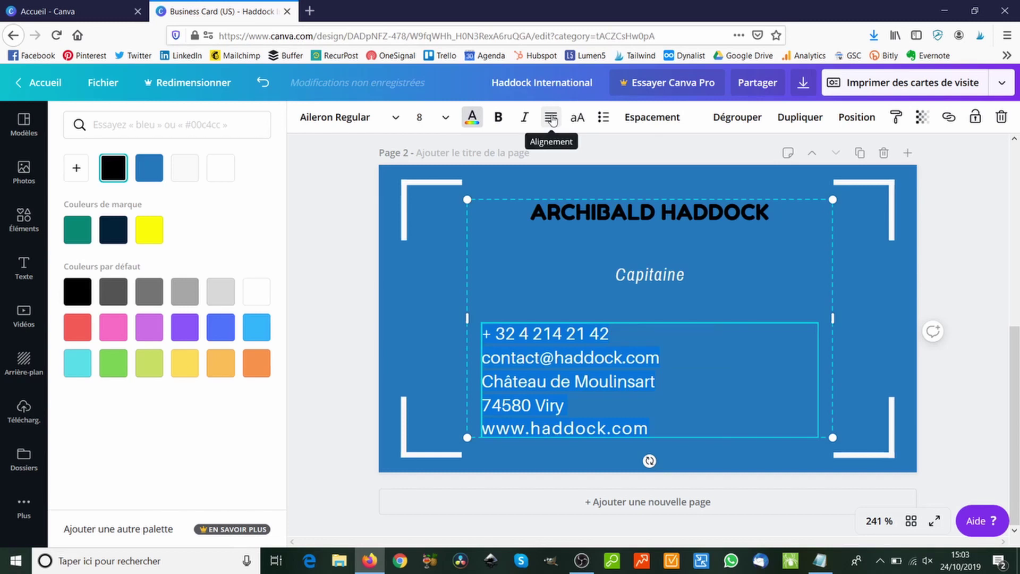
pyautogui.click(552, 119)
pyautogui.click(552, 119)
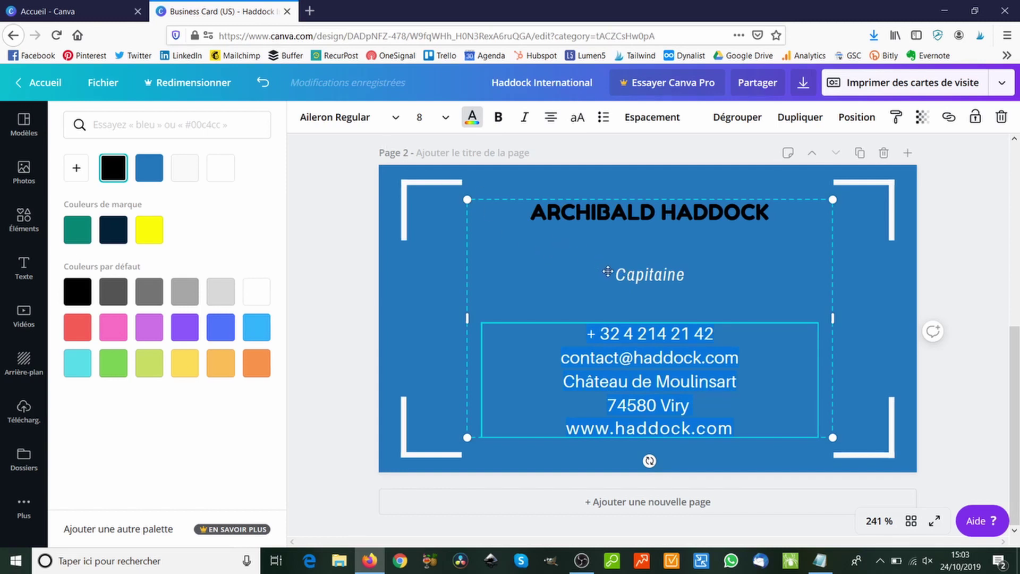
# - Change the font of the "Capitaine" line to Aileron Regular
pyautogui.click(619, 275)
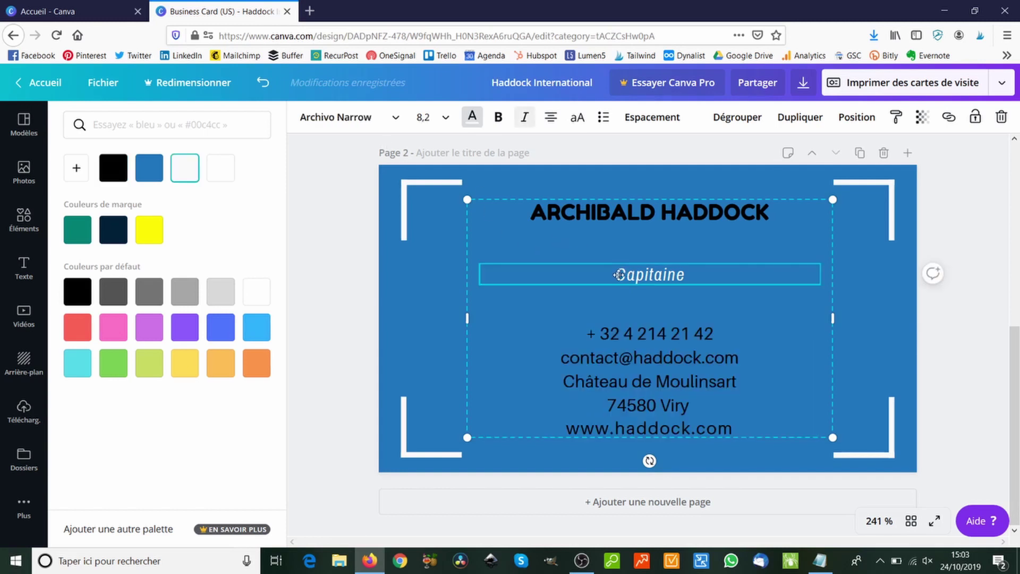
pyautogui.click(359, 117)
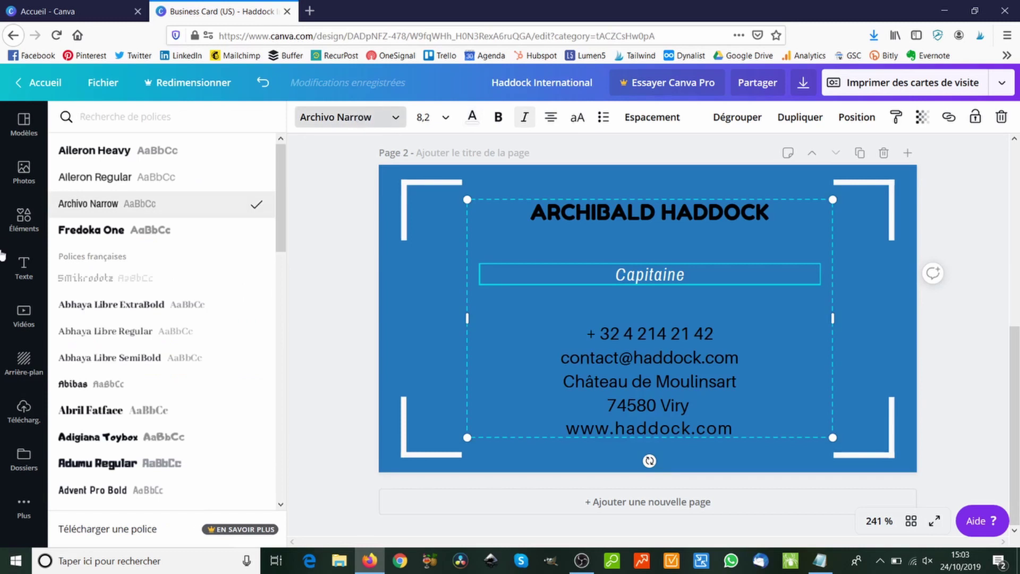
pyautogui.click(106, 179)
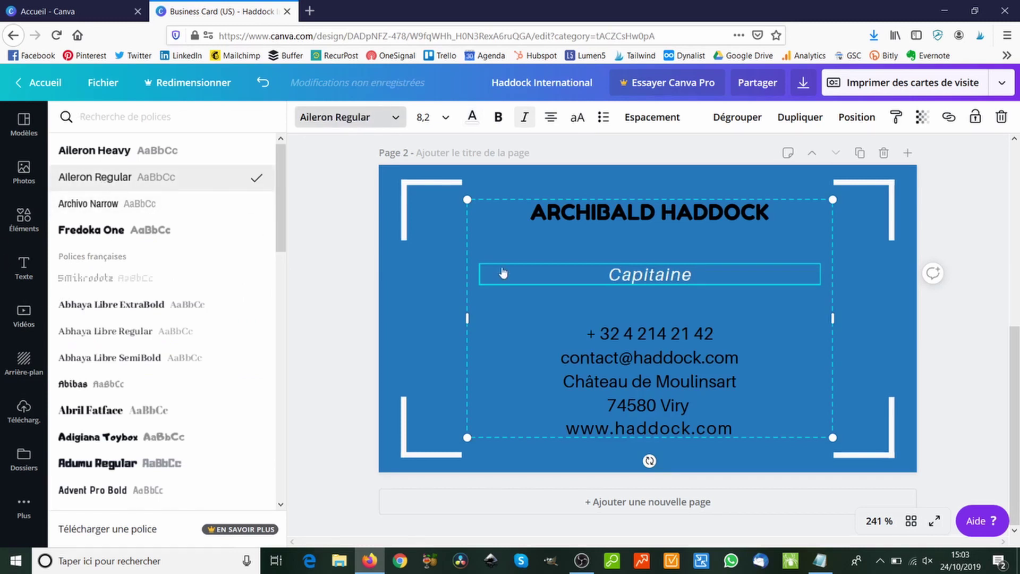
# - Change the font of the cardholder's name heading on page 2 to Aileron Heavy
pyautogui.click(539, 215)
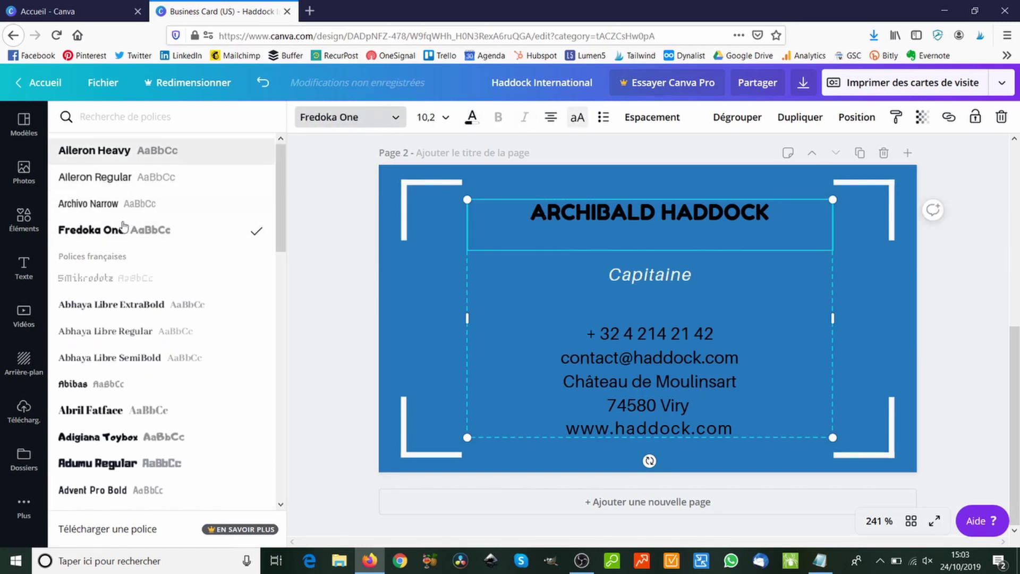
pyautogui.click(109, 178)
pyautogui.click(107, 151)
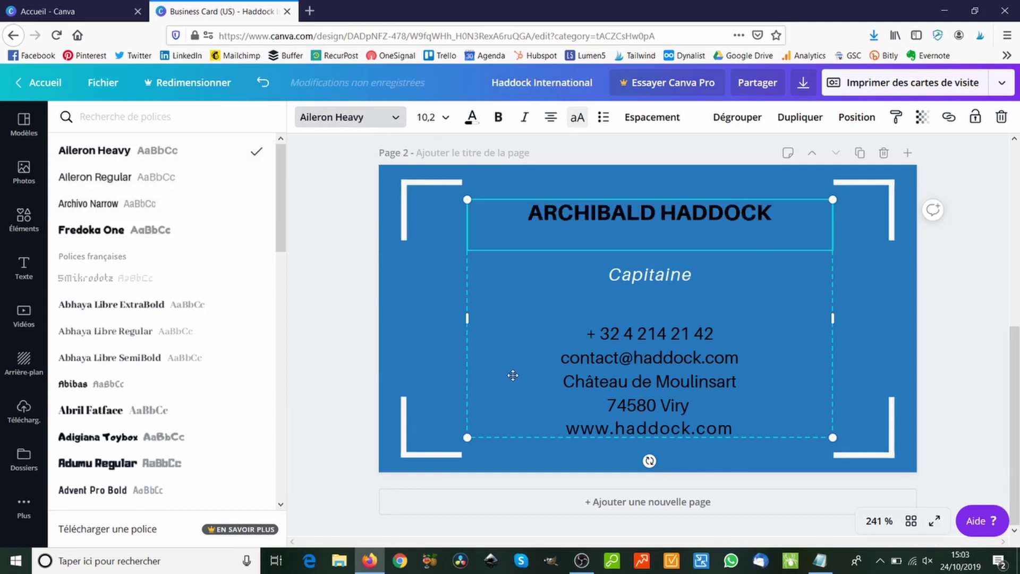
pyautogui.click(435, 350)
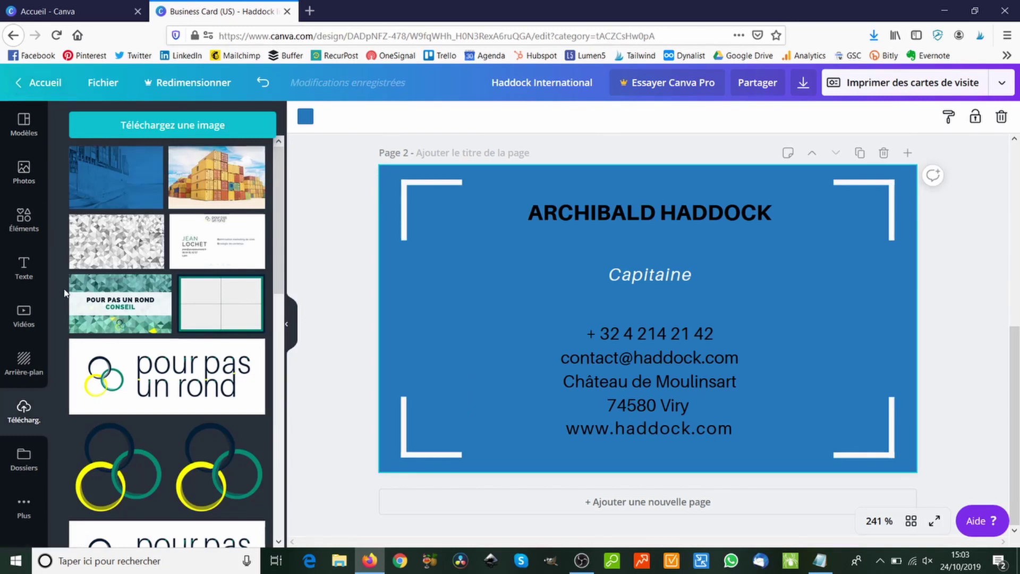
# - Add a white square shape to page 2 and stretch it into a rectangle filling the area bounded by the four corner brackets
pyautogui.click(24, 236)
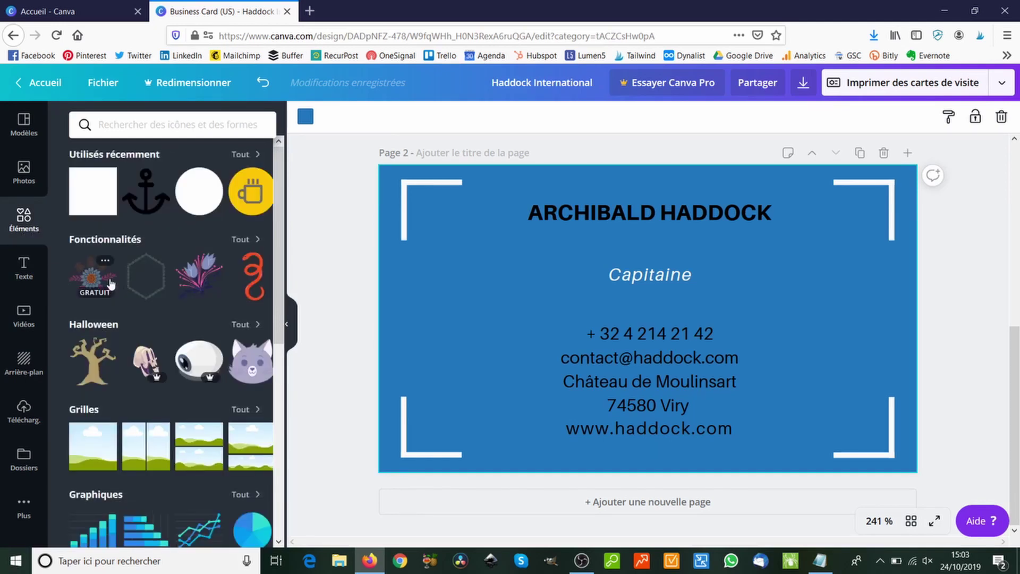
pyautogui.scroll(-5, 111, 275)
pyautogui.scroll(-4, 113, 276)
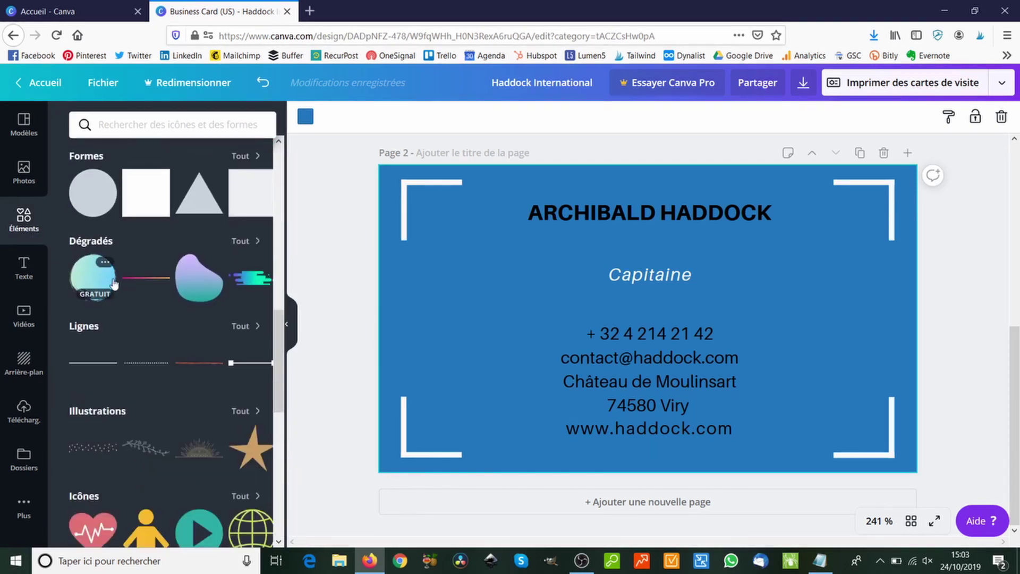
pyautogui.scroll(2, 113, 284)
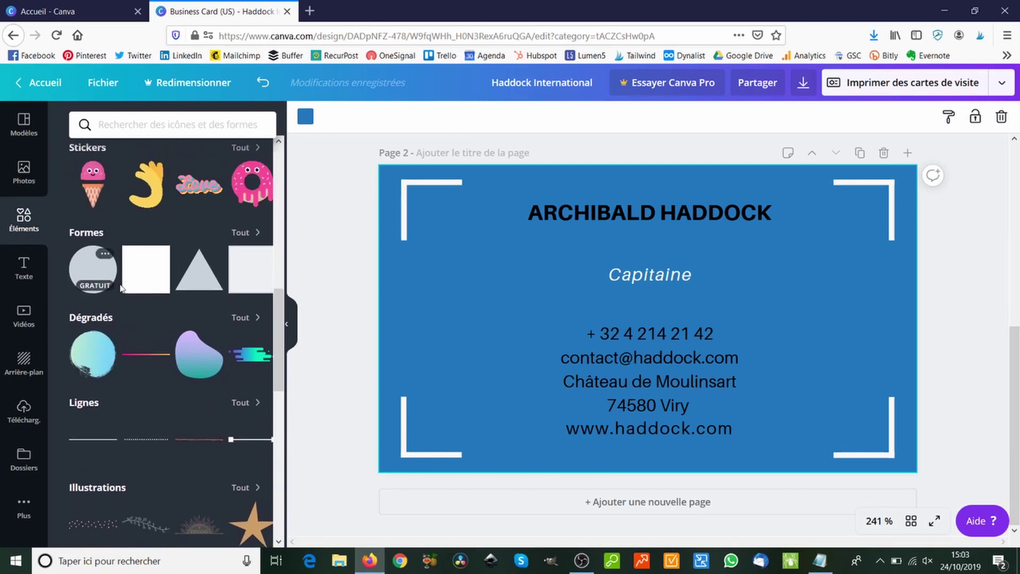
pyautogui.click(145, 272)
pyautogui.moveTo(583, 225); pyautogui.dragTo(455, 212)
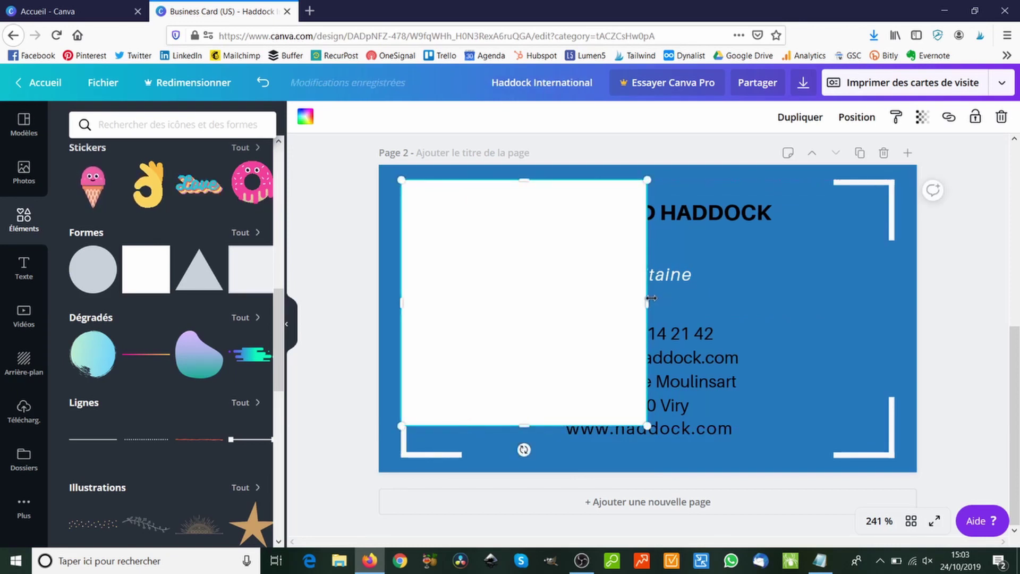
pyautogui.moveTo(805, 287); pyautogui.dragTo(887, 282)
pyautogui.moveTo(648, 425); pyautogui.dragTo(645, 459)
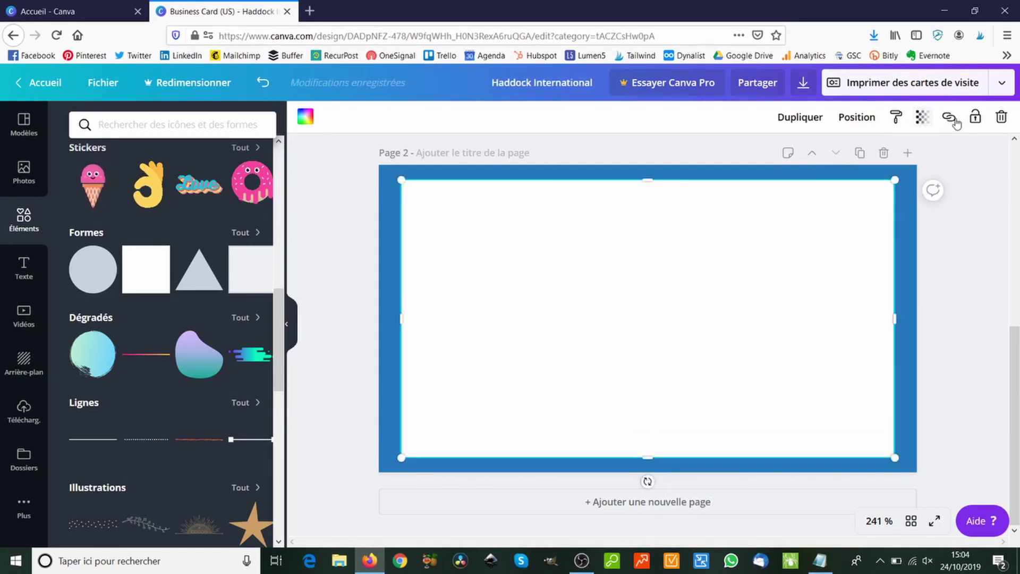
# - Send the white rectangle on page 2 backward until it lies behind the text
pyautogui.click(848, 119)
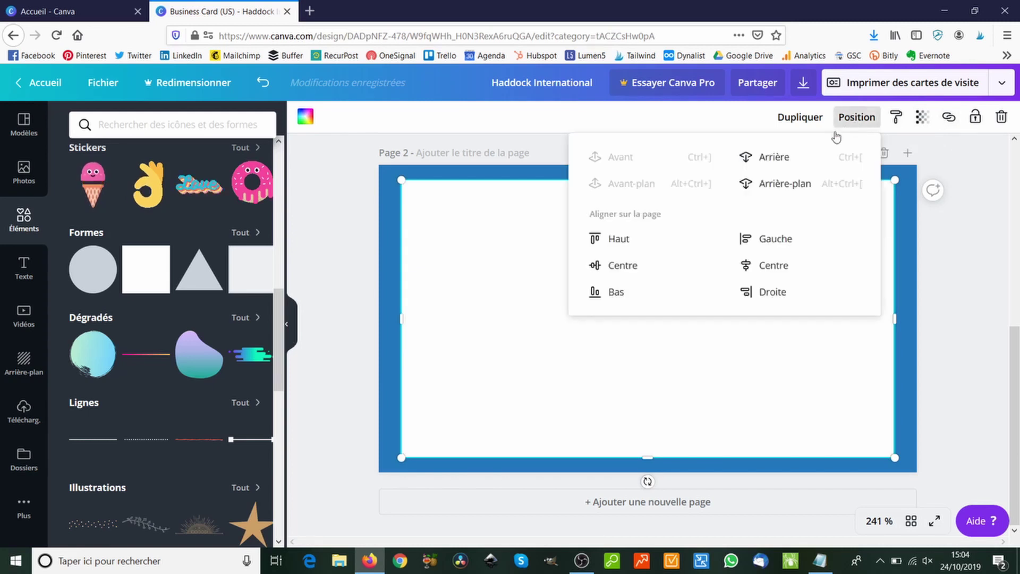
pyautogui.click(775, 161)
pyautogui.click(775, 160)
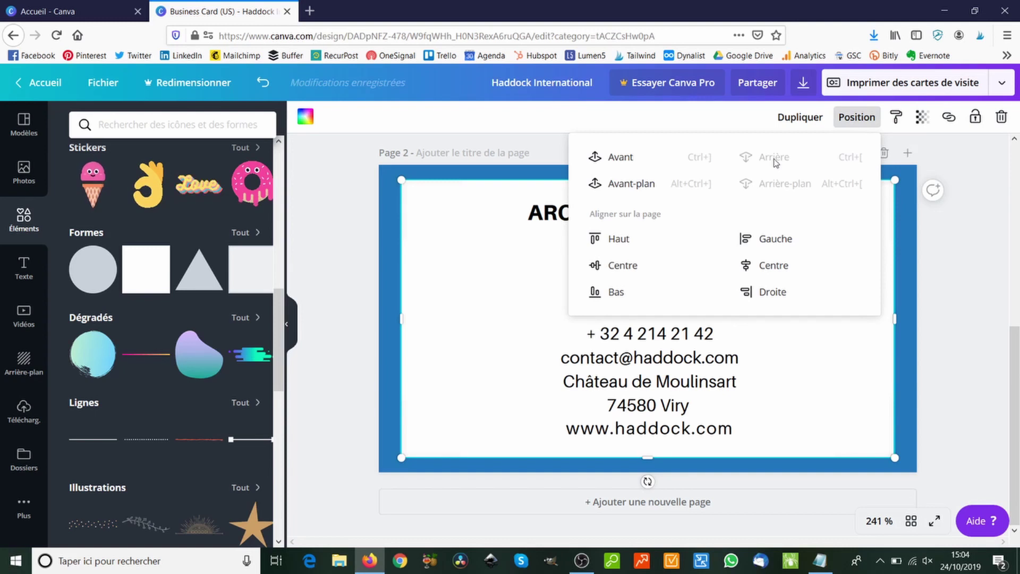
# - Recolor the "Capitaine" line on page 2 black and make it bold
pyautogui.click(951, 269)
pyautogui.click(951, 268)
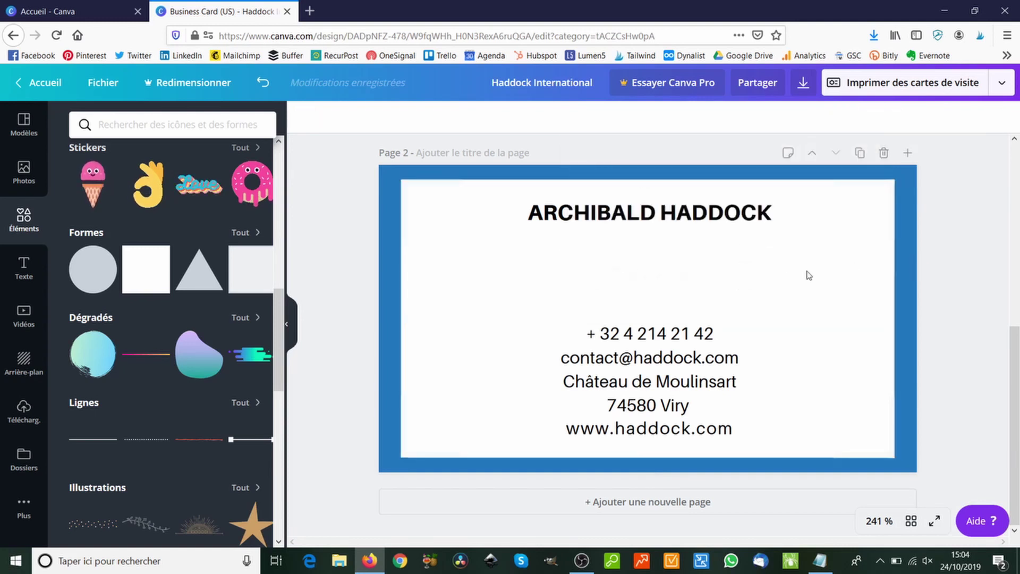
pyautogui.click(655, 282)
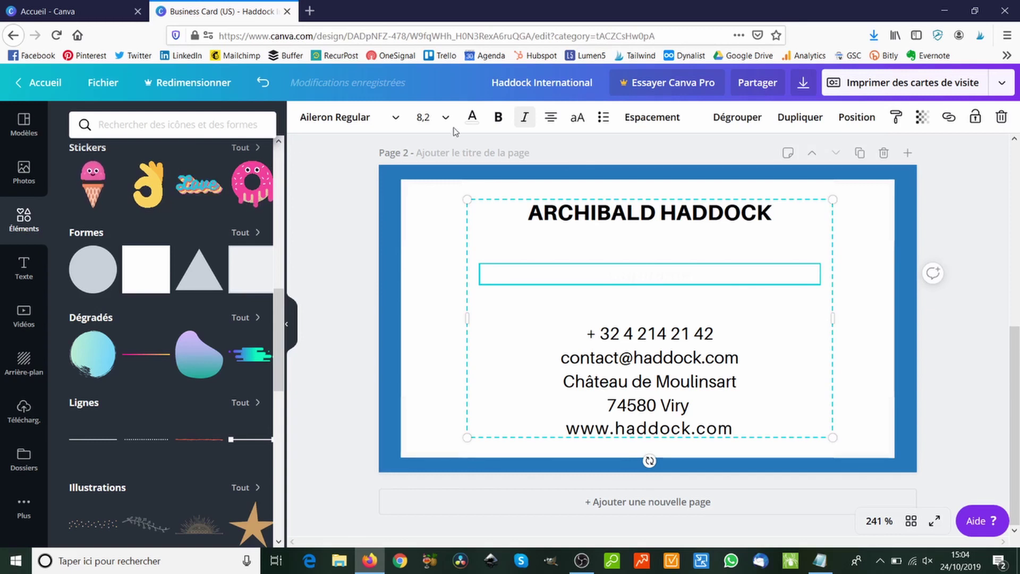
pyautogui.click(473, 119)
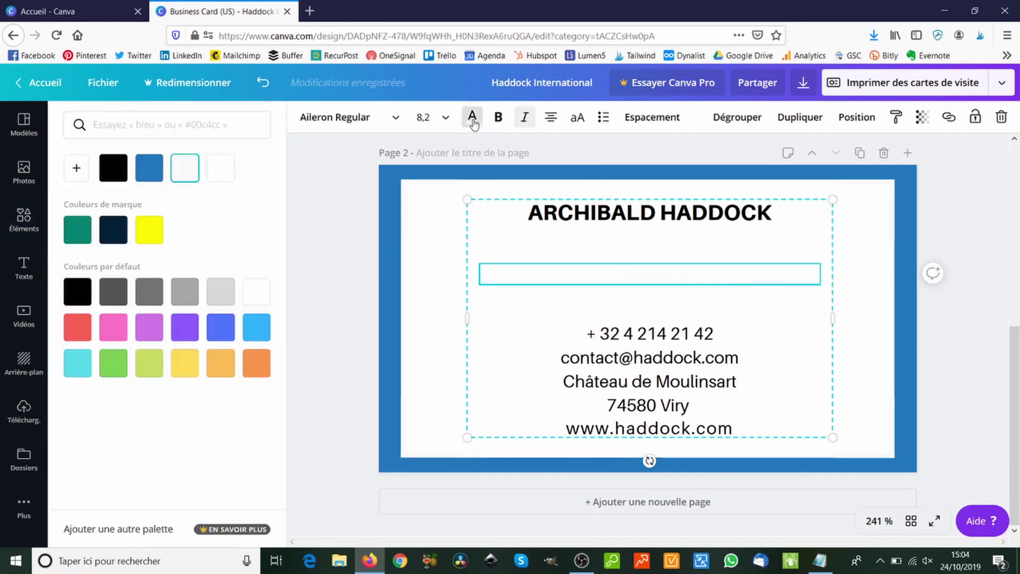
pyautogui.click(112, 171)
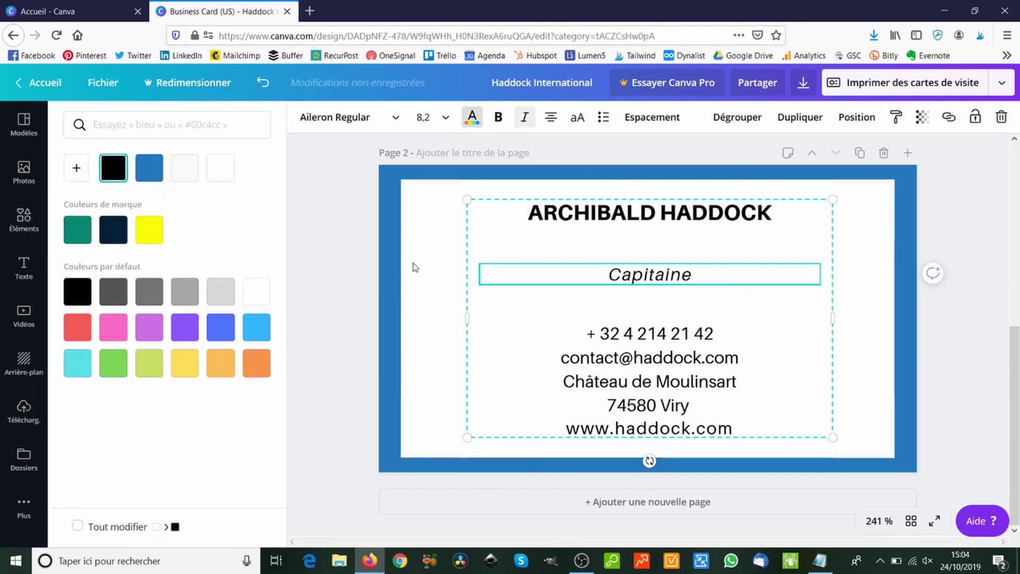
pyautogui.click(498, 118)
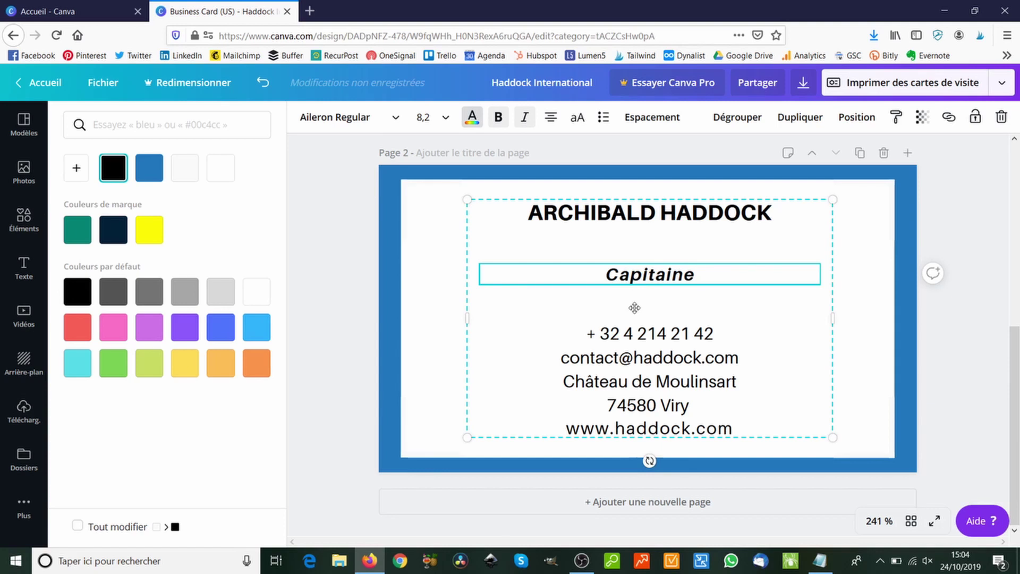
# - Remove the empty line below the cardholder's name heading on page 2
pyautogui.click(631, 224)
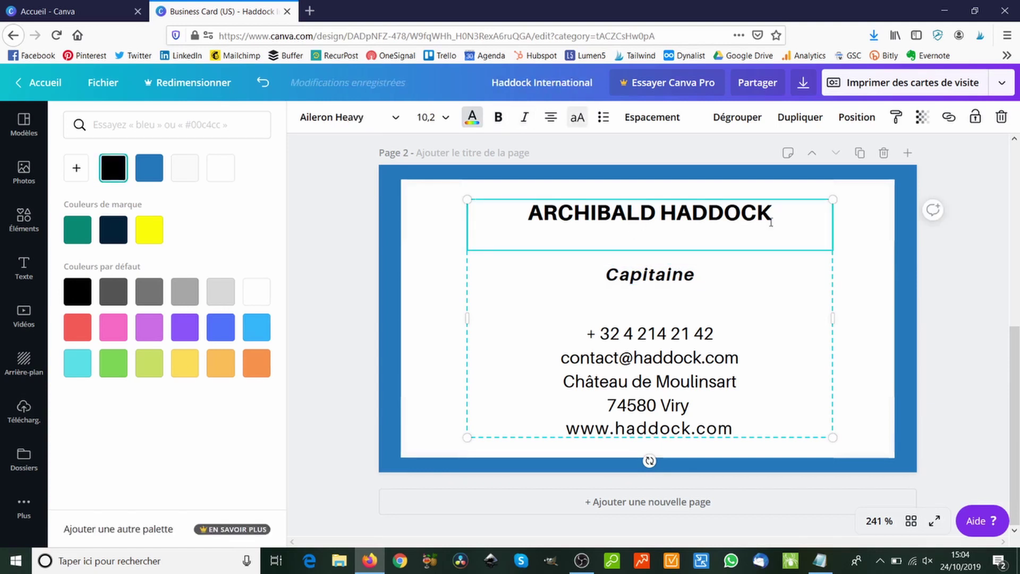
pyautogui.press('BackSpace')
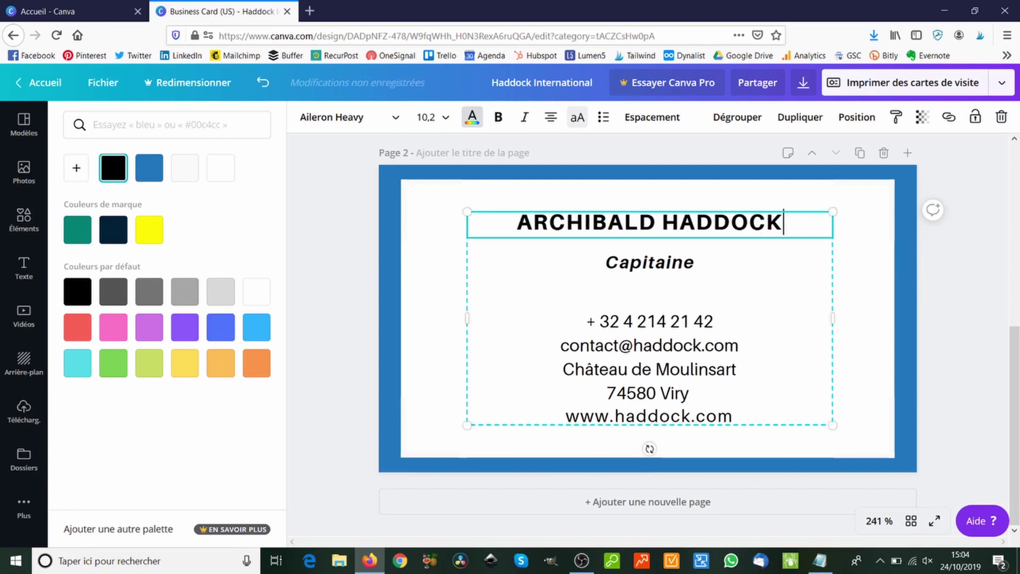
pyautogui.click(699, 263)
pyautogui.click(632, 320)
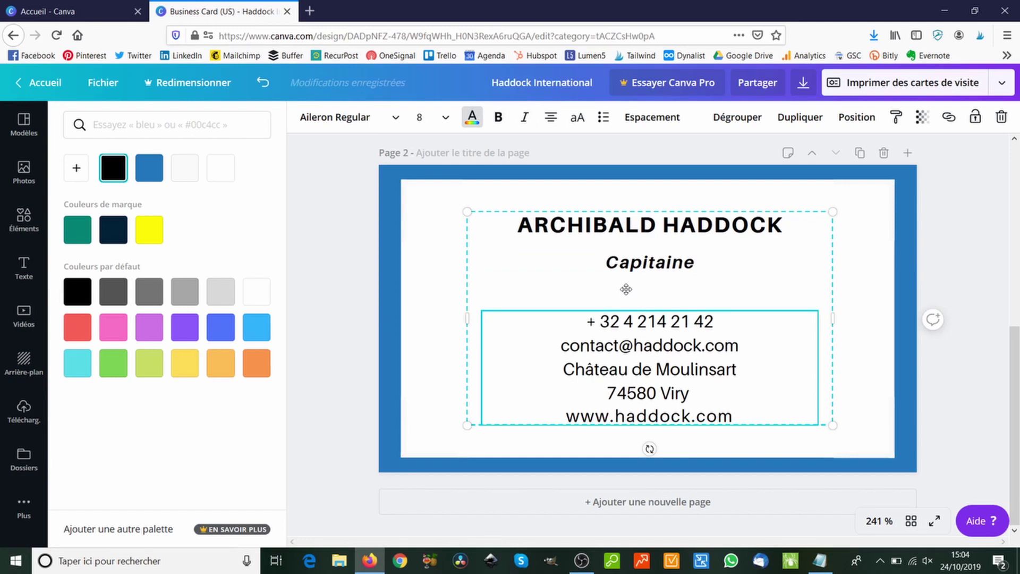
pyautogui.click(444, 331)
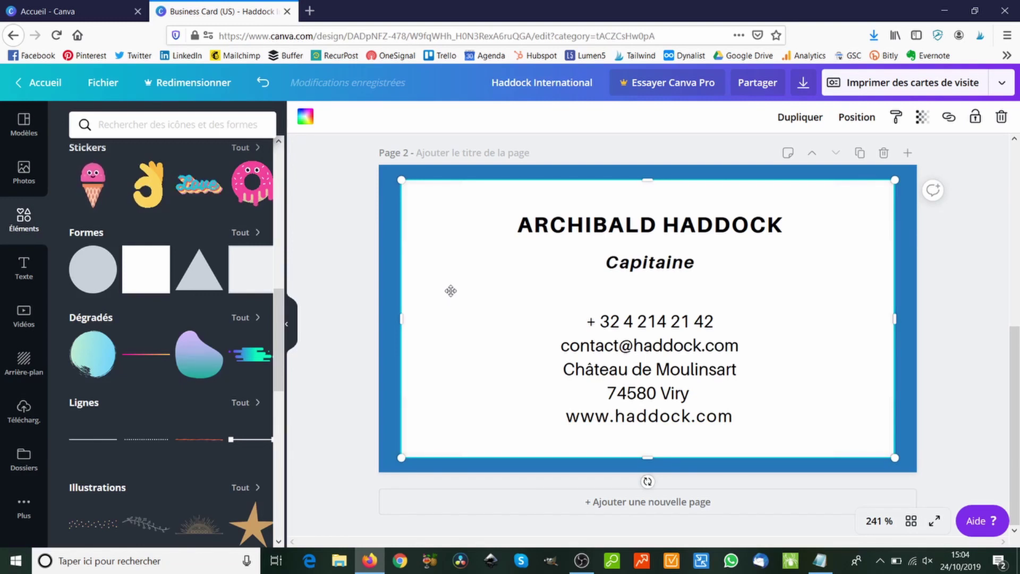
# - Upload the logo-ancre image from the desktop into the Canva design's image library
pyautogui.scroll(6, 441, 297)
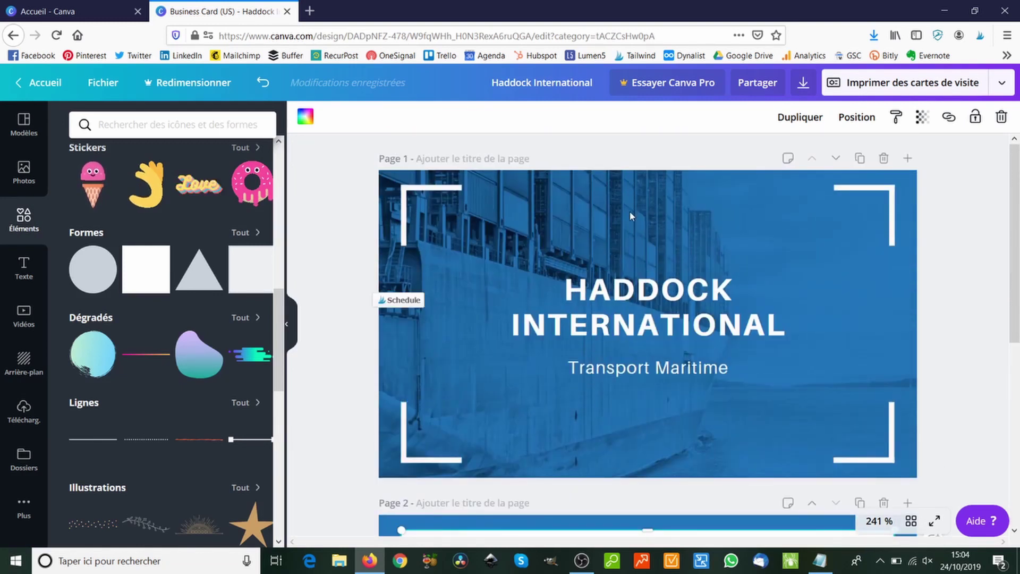
pyautogui.click(944, 10)
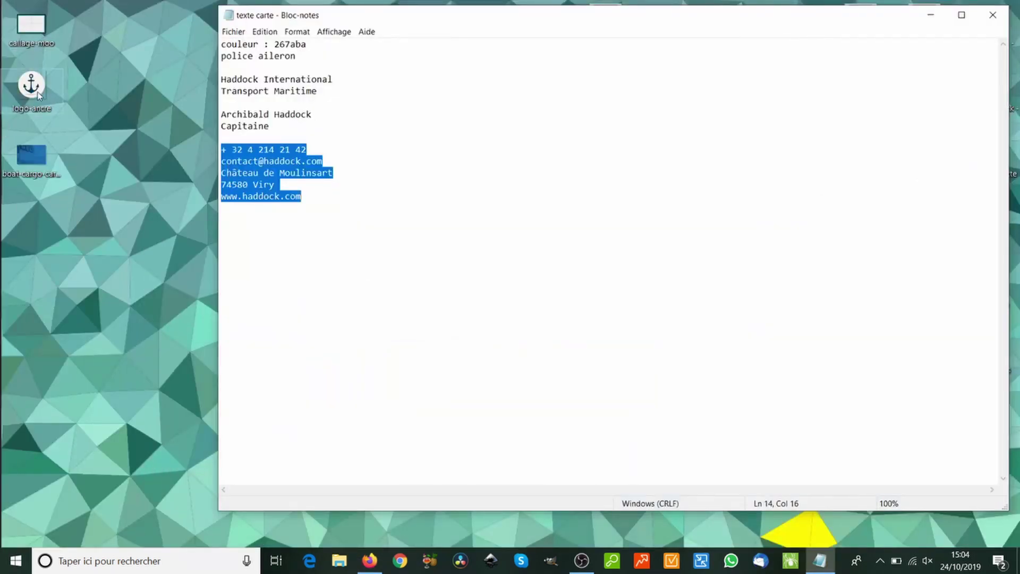
pyautogui.moveTo(38, 84); pyautogui.dragTo(533, 309)
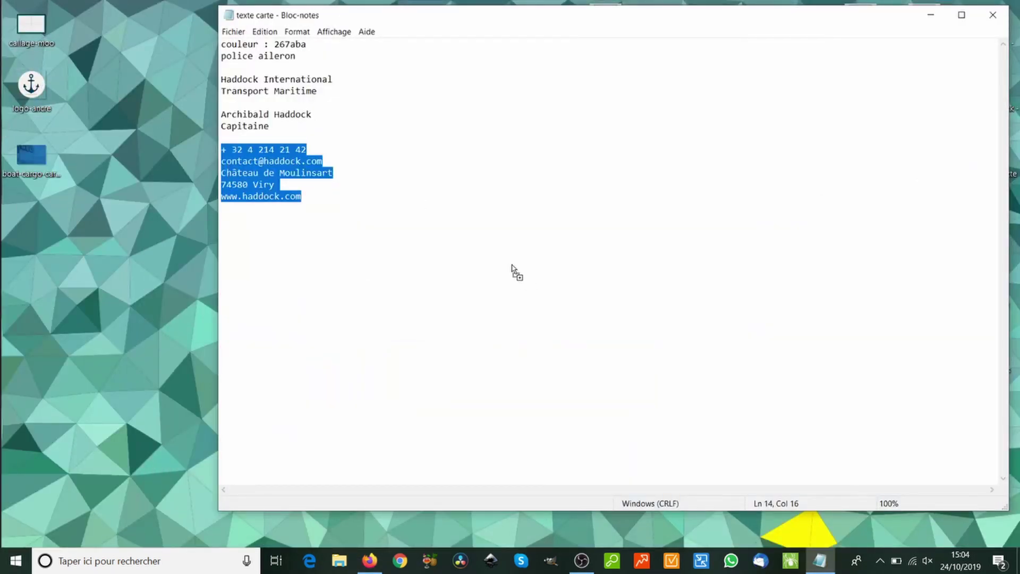
pyautogui.moveTo(514, 270); pyautogui.dragTo(641, 218)
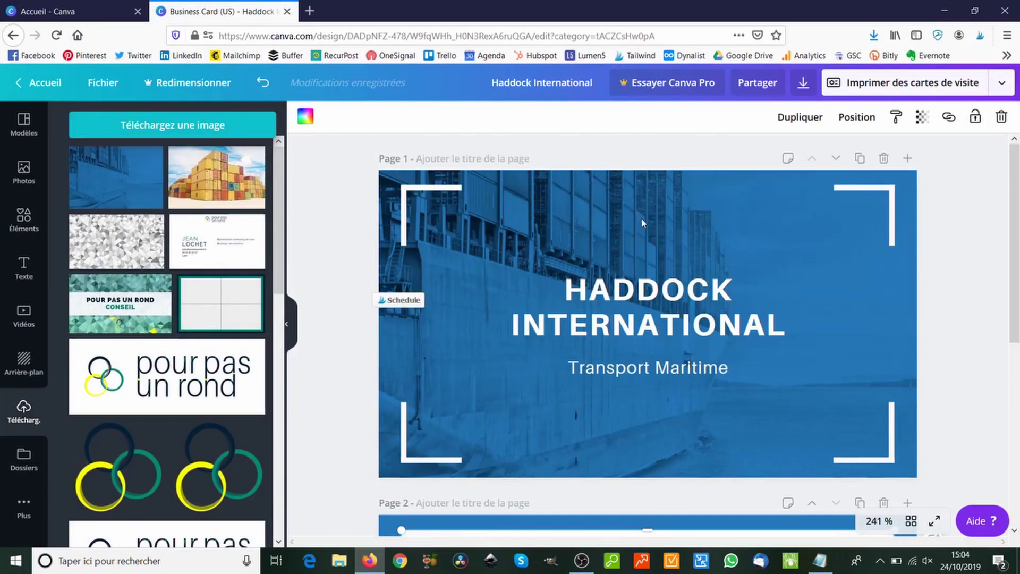
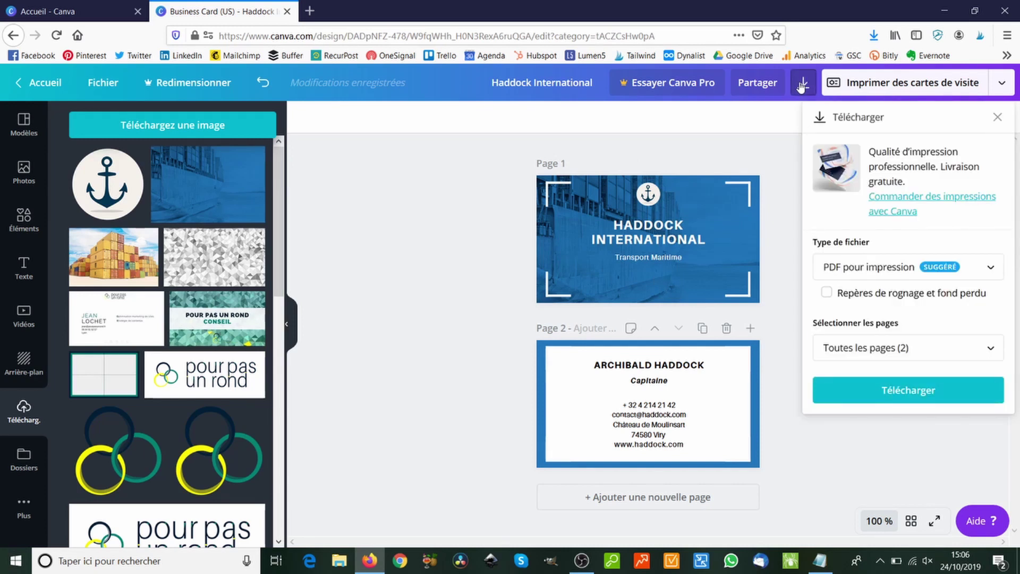
# - Download all pages of the card as JPG and save the resulting zip file
pyautogui.click(861, 278)
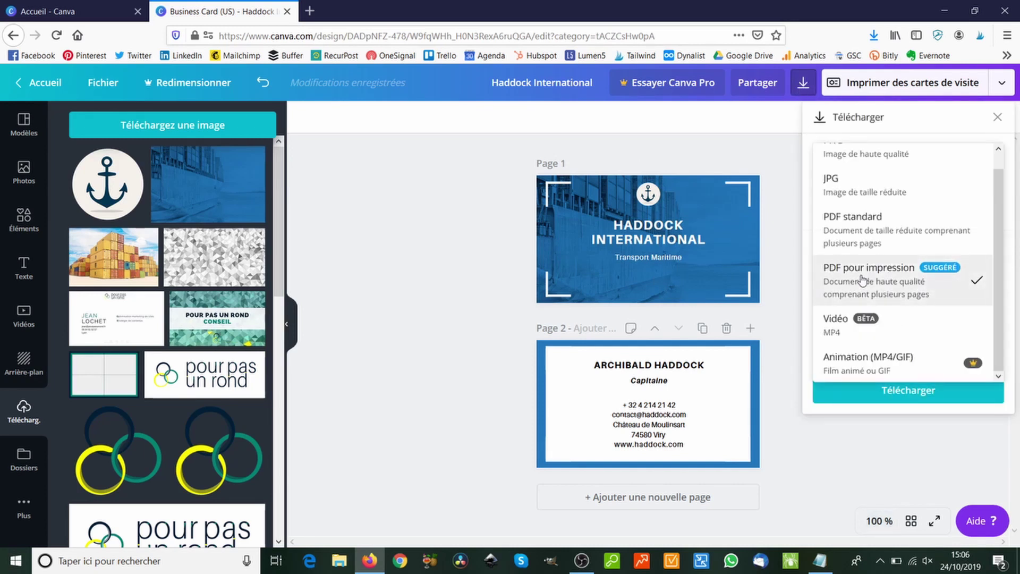
pyautogui.click(863, 189)
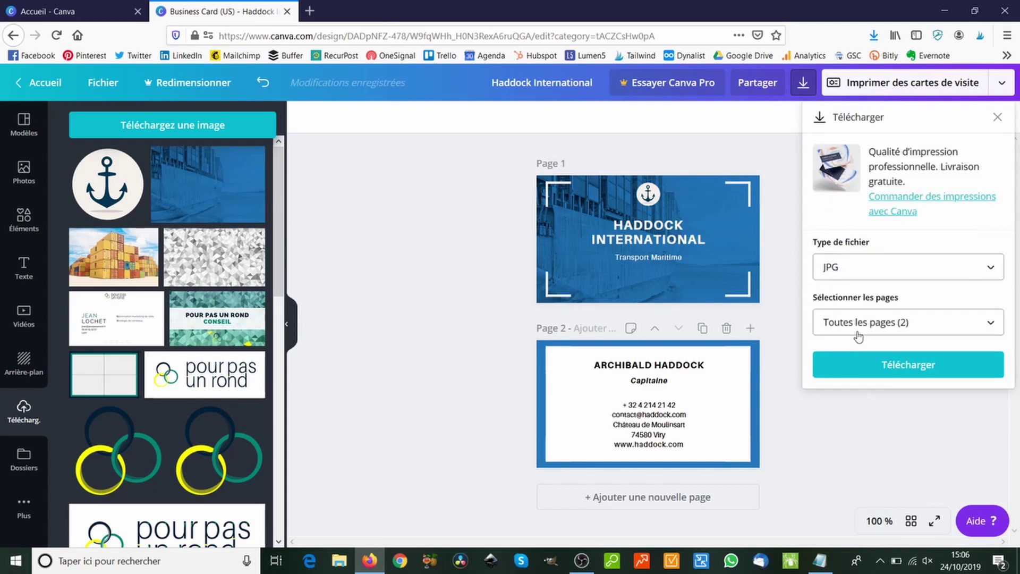
pyautogui.click(852, 365)
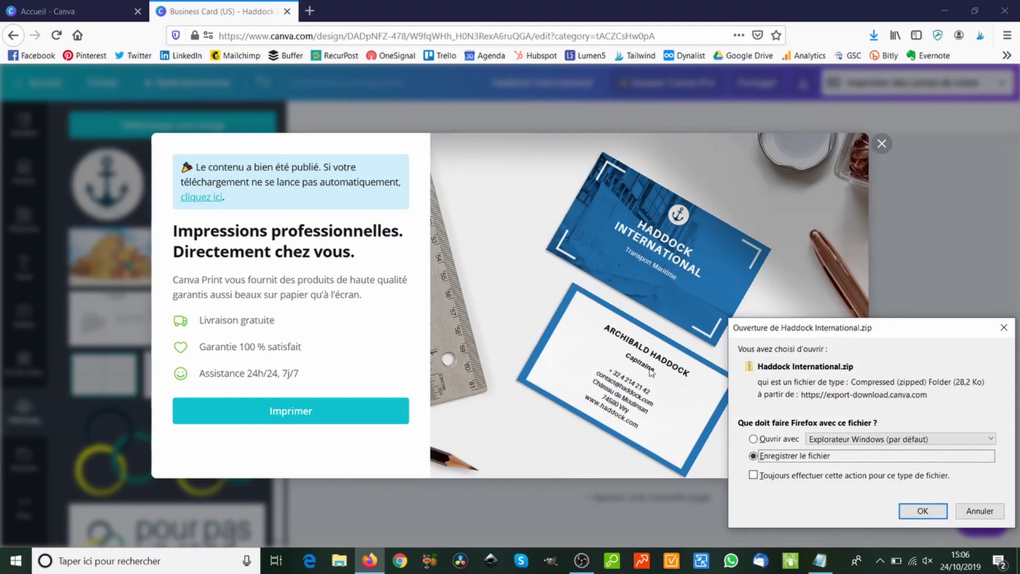
pyautogui.click(917, 512)
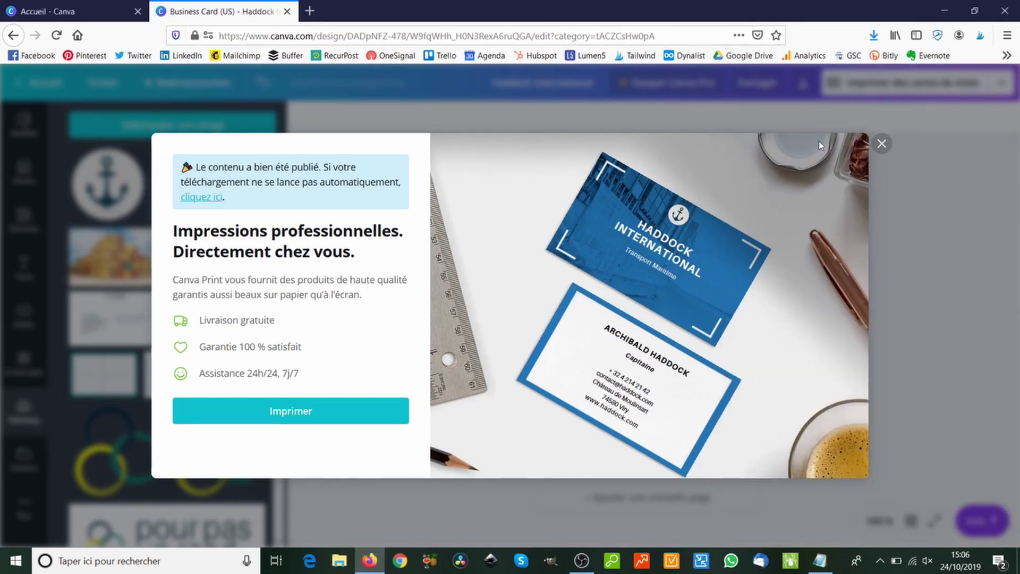
pyautogui.click(880, 143)
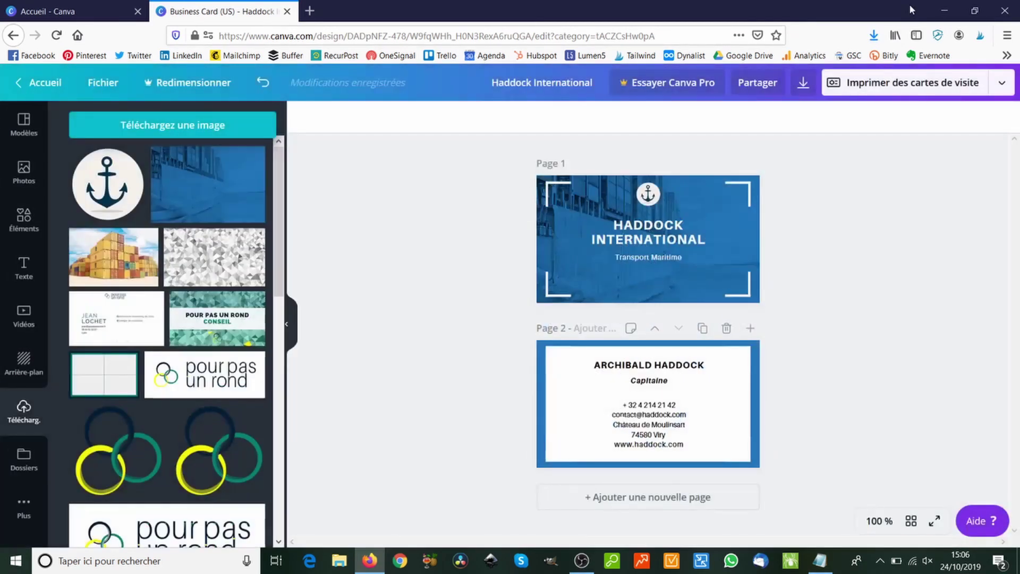
# - Switch to File Explorer and check the Downloads folder for the exported archive
pyautogui.click(944, 8)
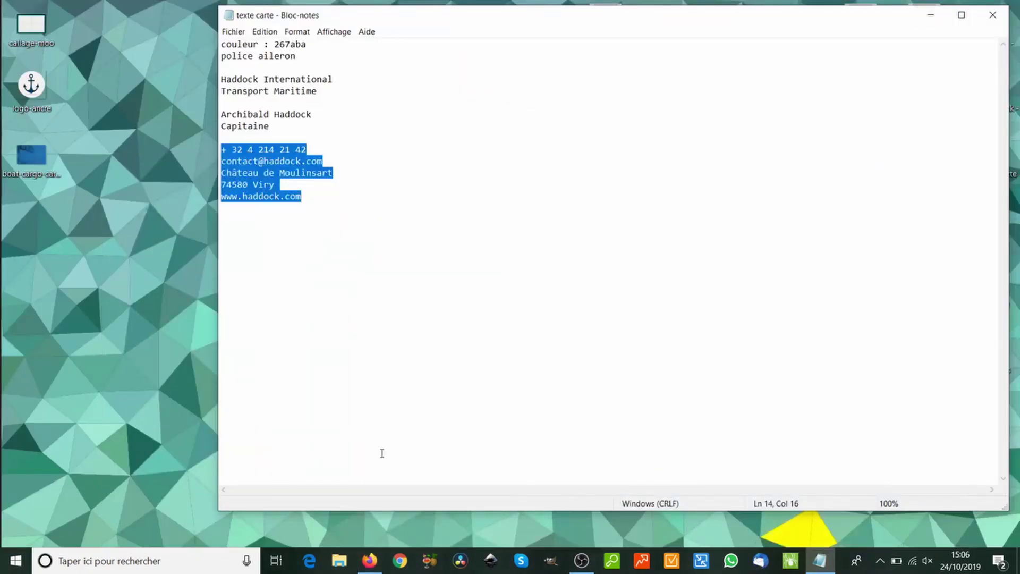
pyautogui.click(340, 567)
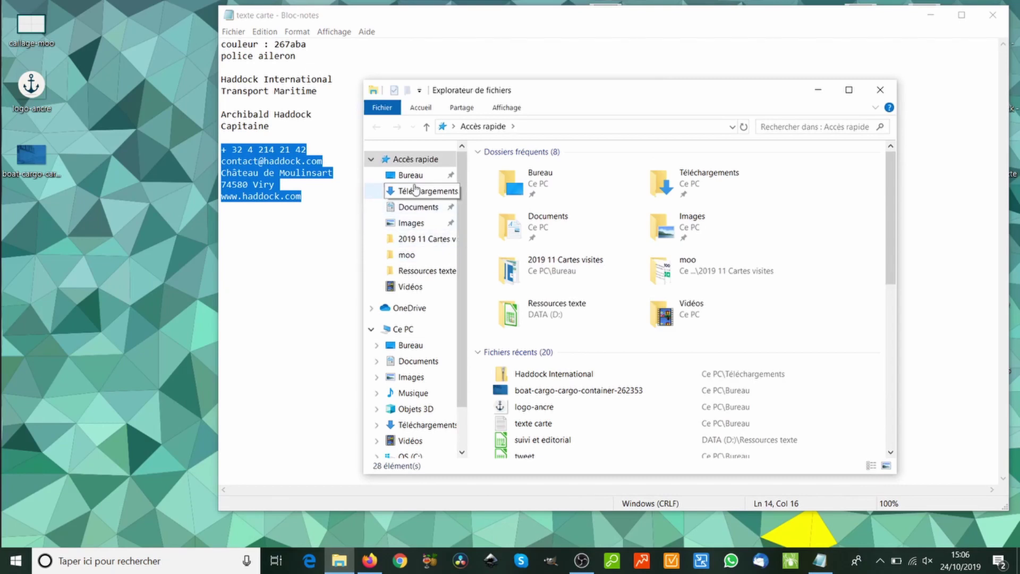
pyautogui.click(415, 191)
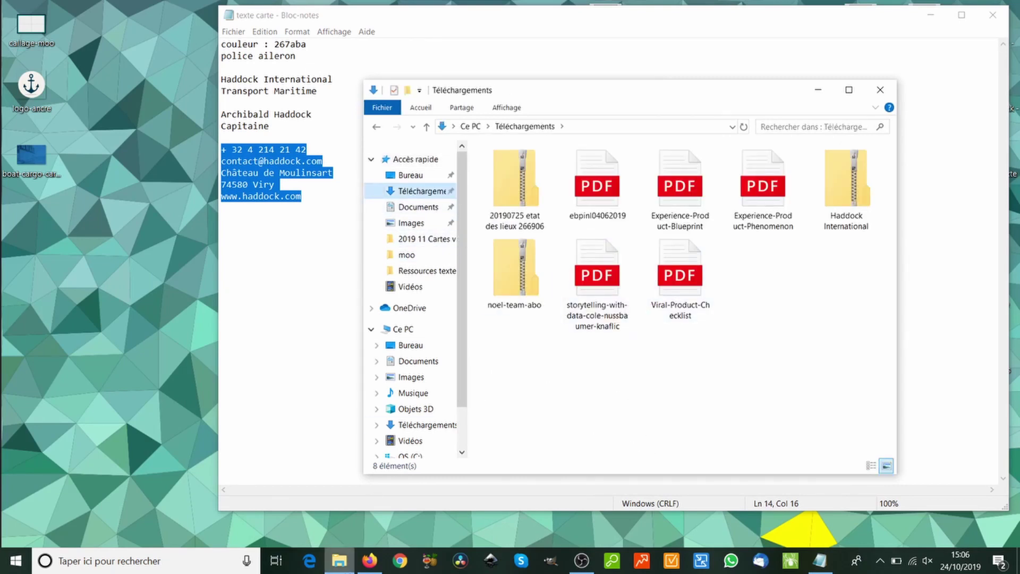
# - Return to Canva, download all pages of the card as PNG and save the resulting zip file
pyautogui.click(379, 569)
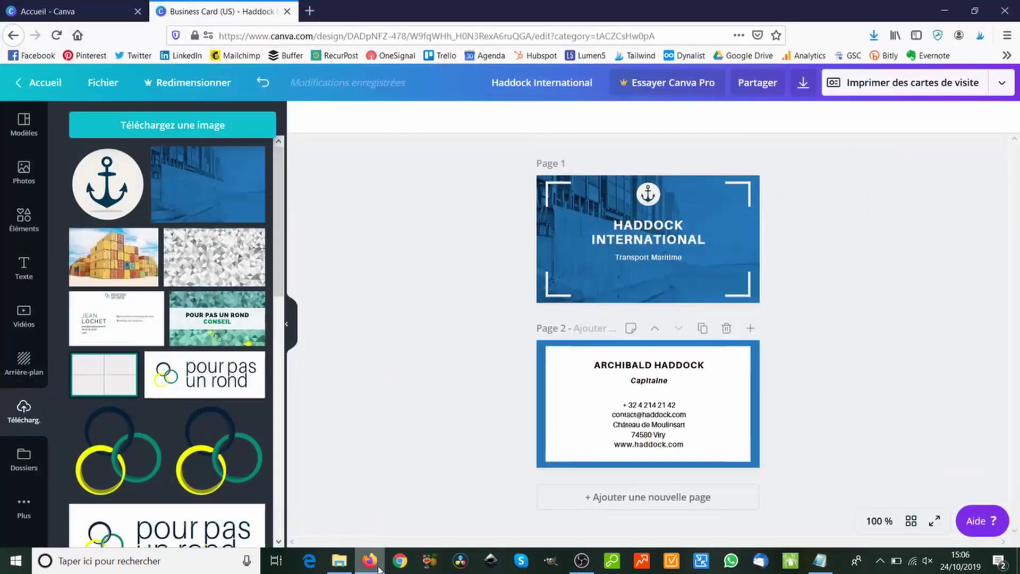
pyautogui.click(802, 82)
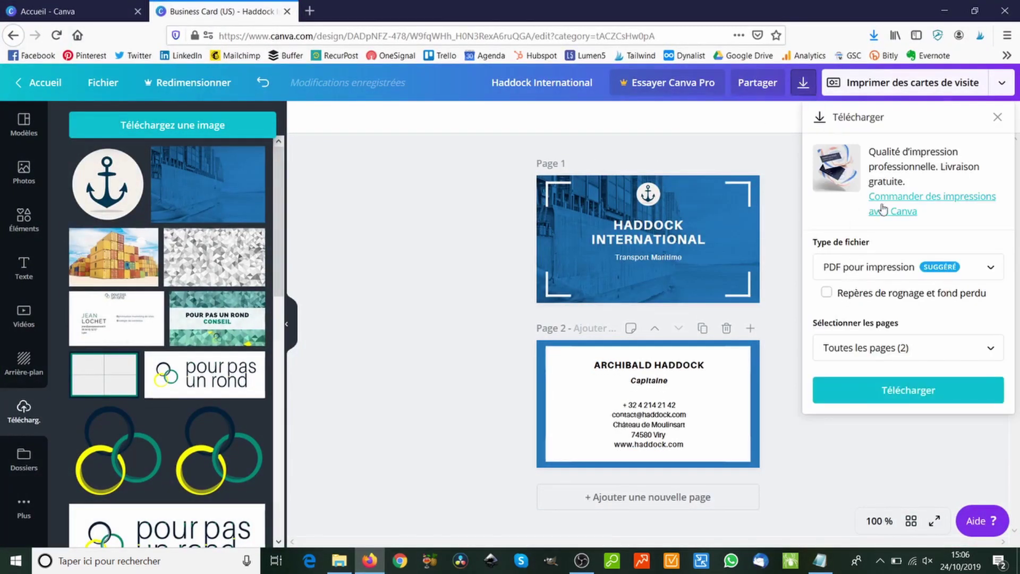
pyautogui.click(869, 273)
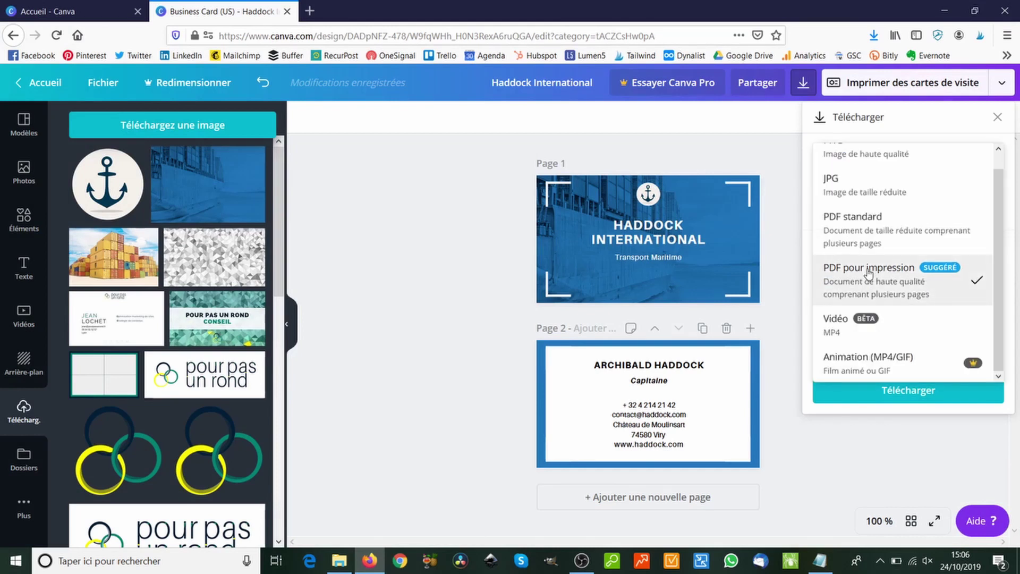
pyautogui.click(879, 185)
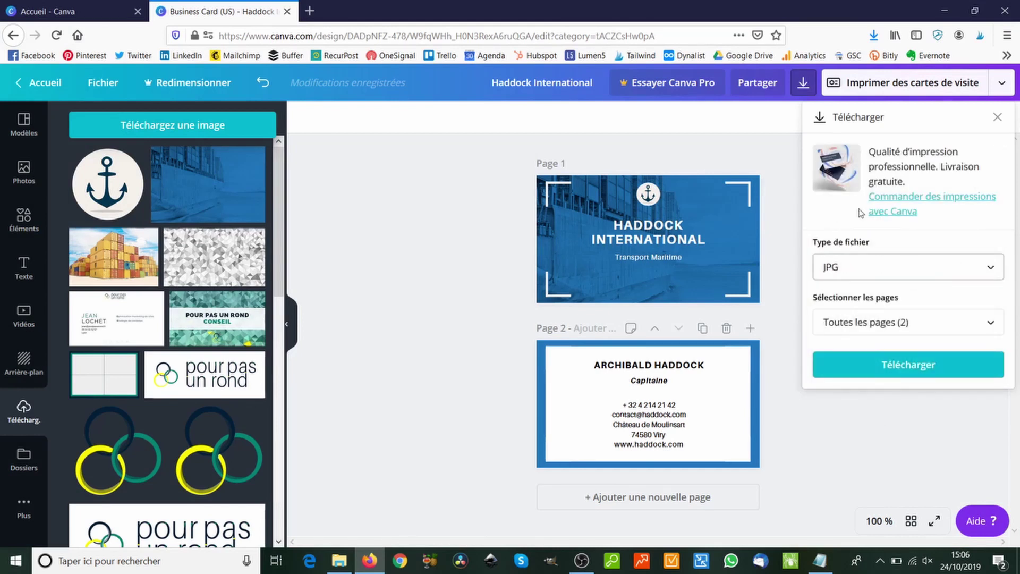
pyautogui.click(856, 269)
pyautogui.click(877, 239)
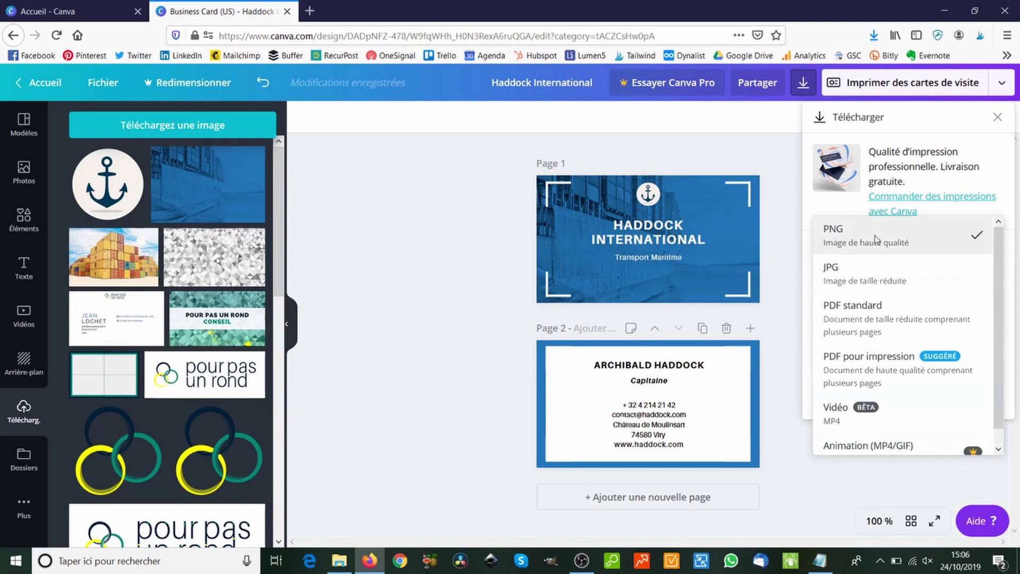
pyautogui.click(850, 406)
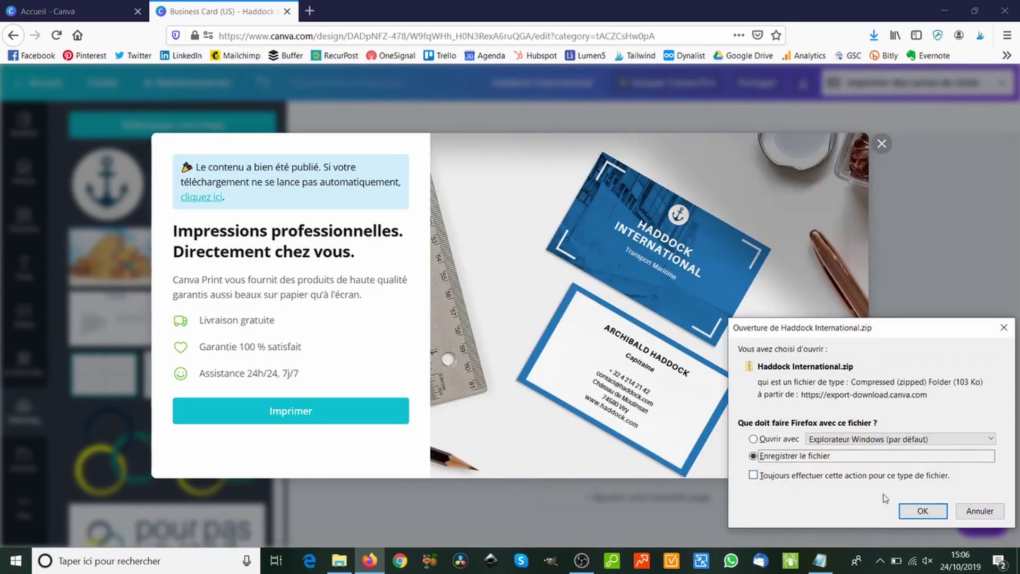
pyautogui.click(912, 513)
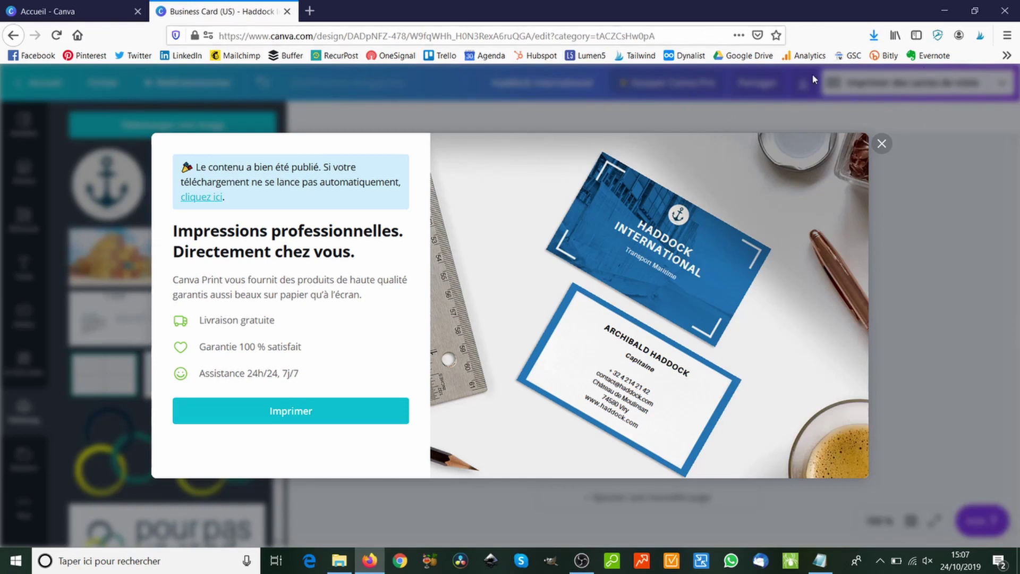
pyautogui.click(882, 142)
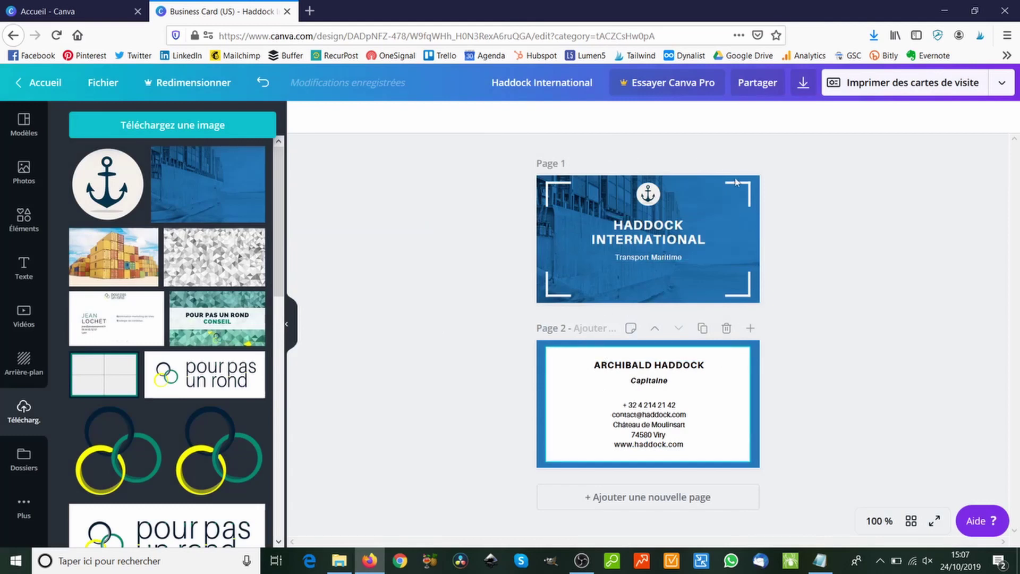
# - Switch to File Explorer, open the Haddock International(1) archive in Downloads and copy its content to the desktop
pyautogui.click(945, 9)
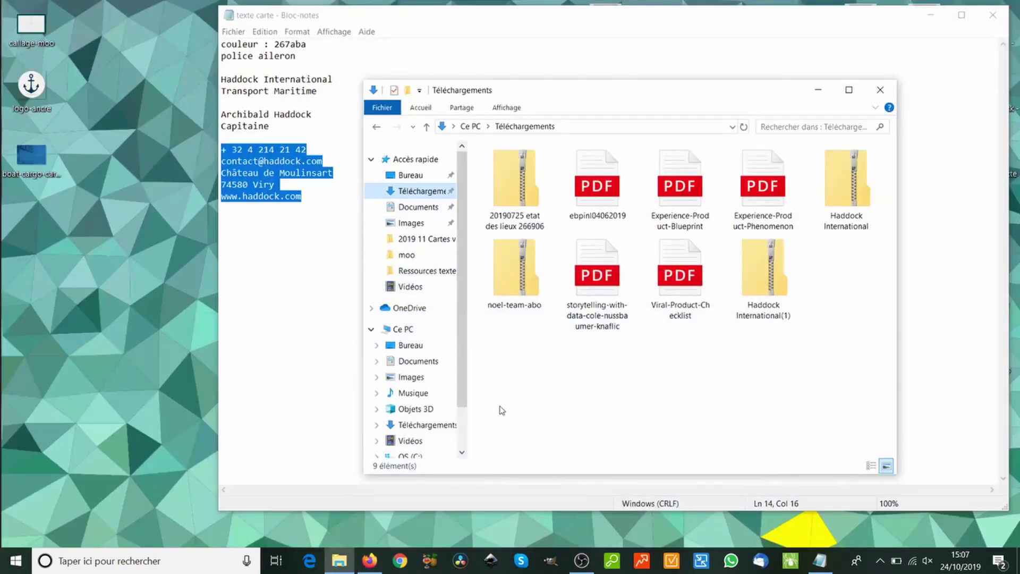
pyautogui.doubleClick(764, 280)
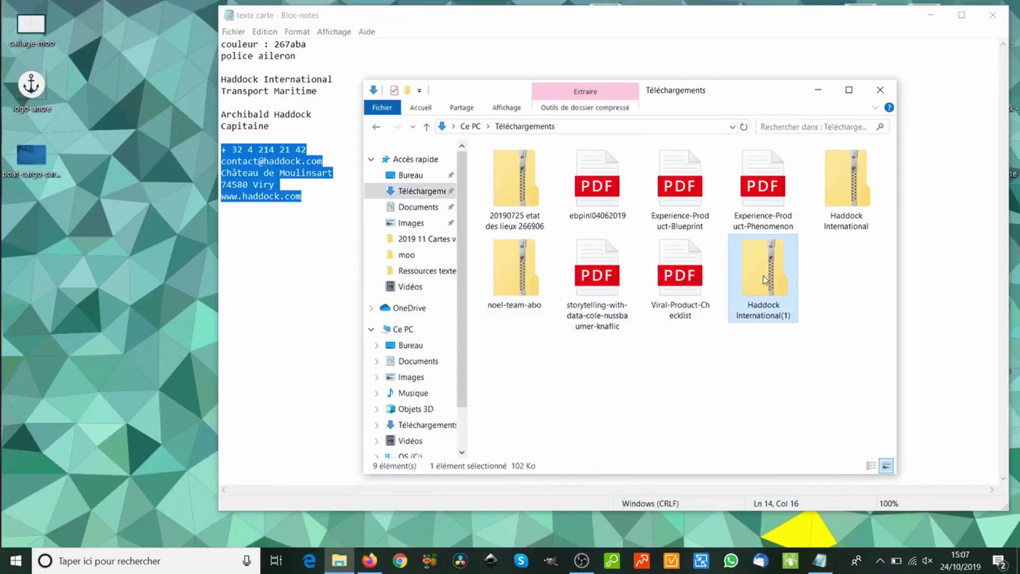
pyautogui.moveTo(547, 220); pyautogui.dragTo(43, 250)
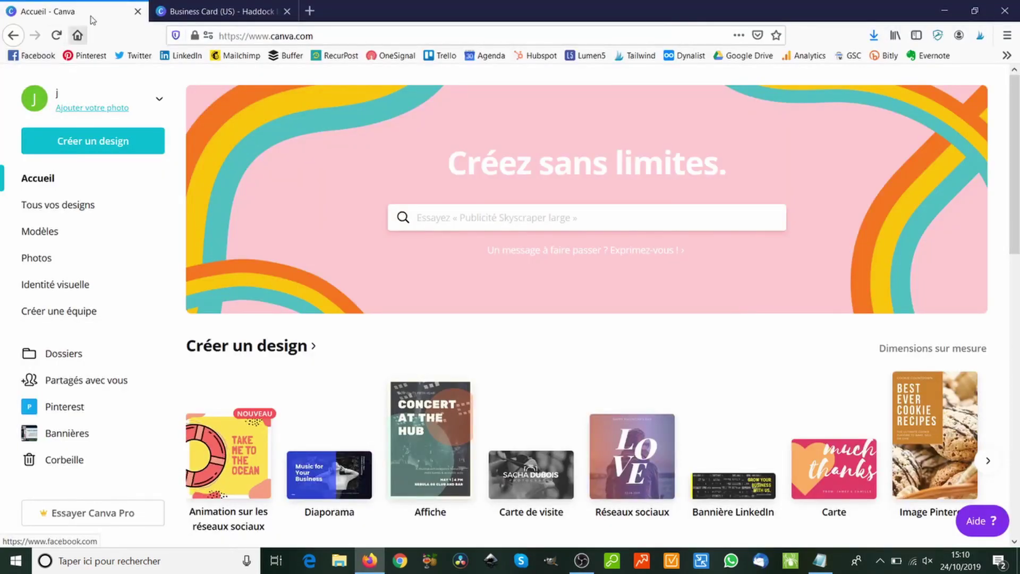
# - Create a new custom-size design 88 mm wide and 59 mm high
pyautogui.click(60, 142)
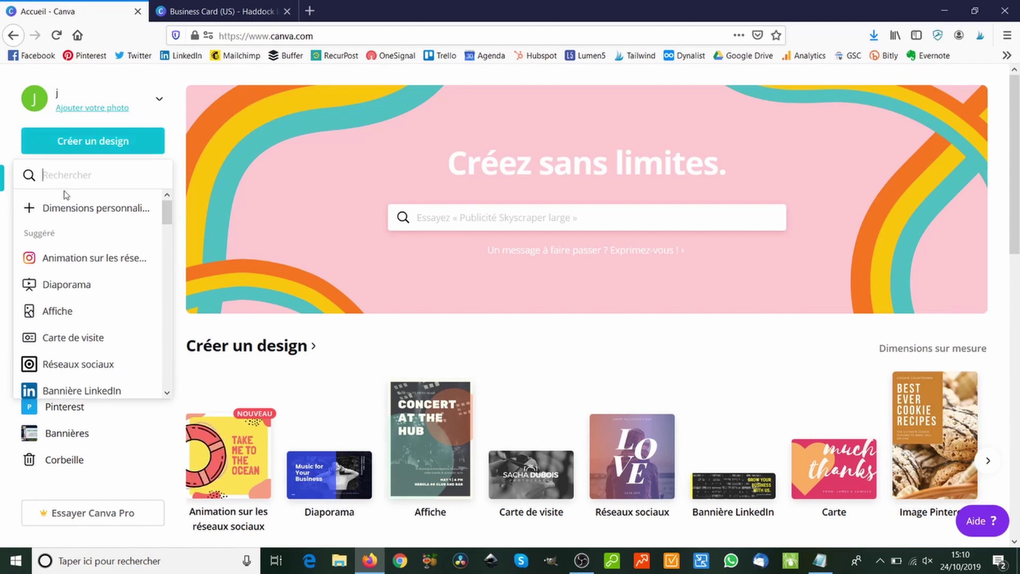
pyautogui.click(74, 213)
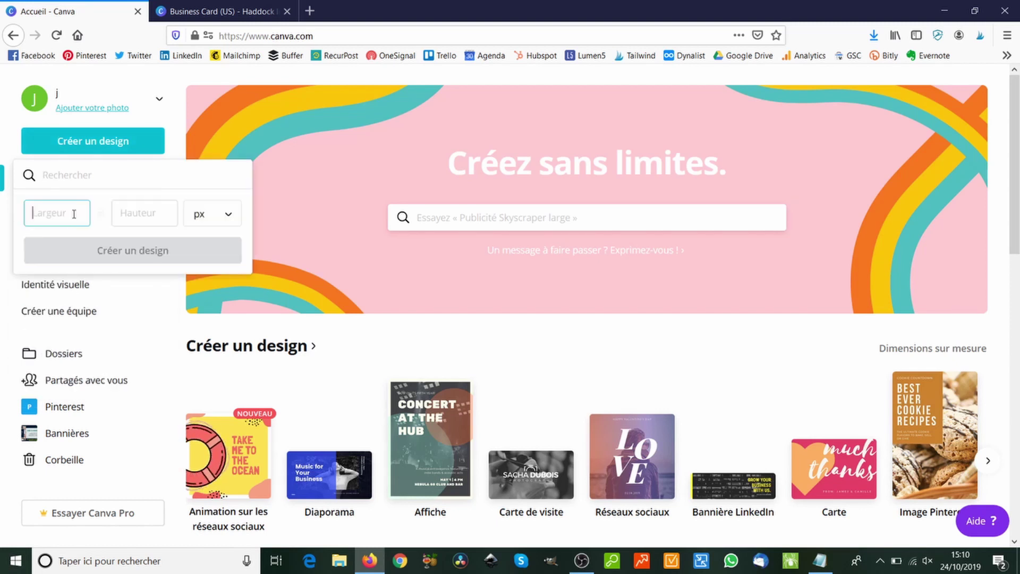
pyautogui.click(225, 216)
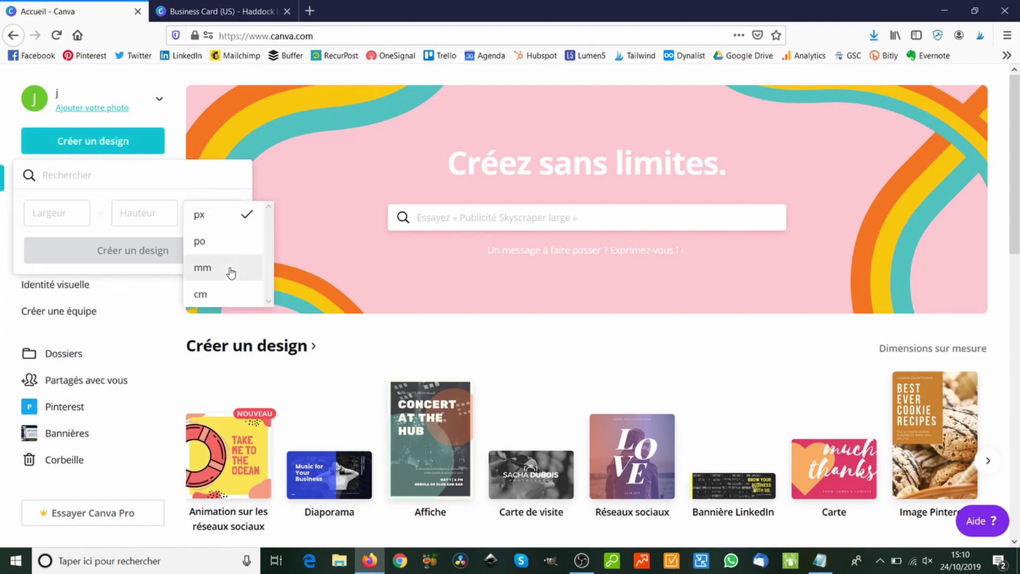
pyautogui.click(231, 272)
pyautogui.click(49, 218)
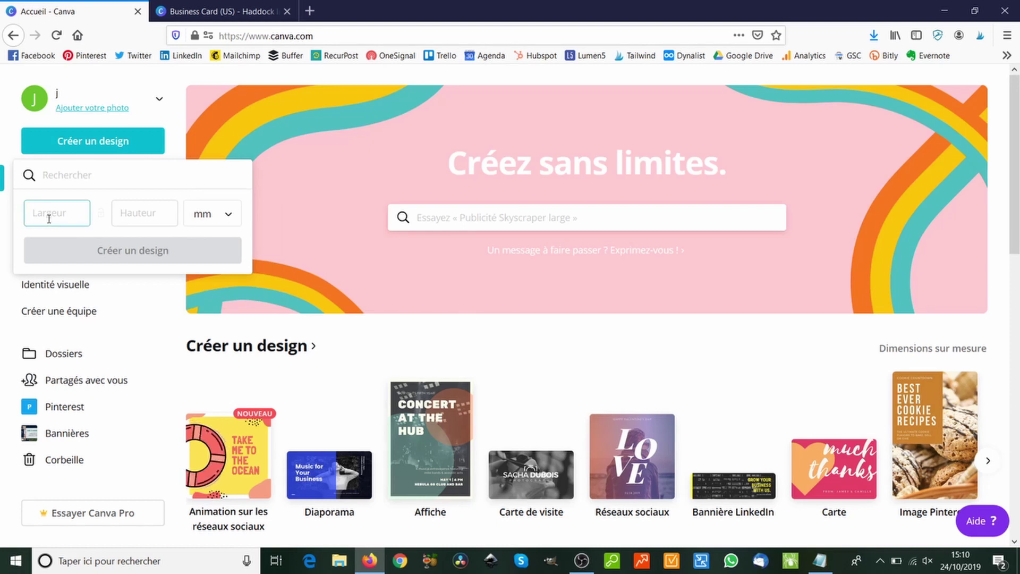
pyautogui.write('88')
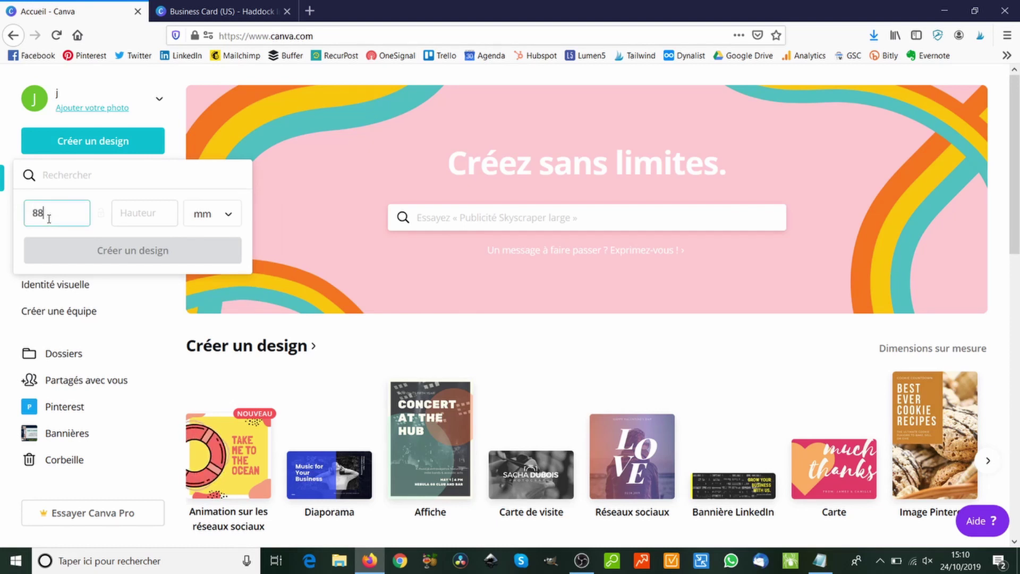
pyautogui.click(125, 214)
pyautogui.write('59')
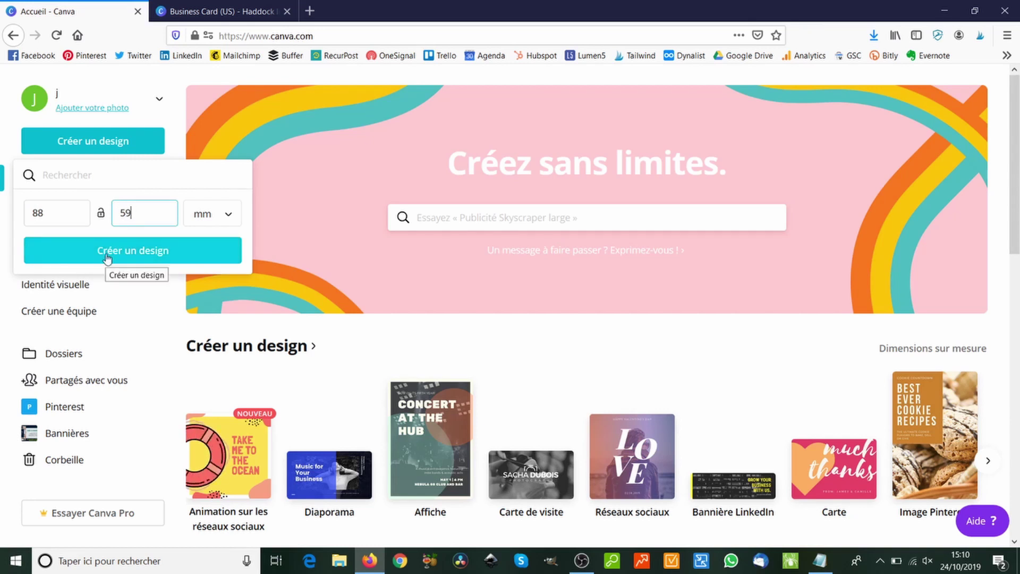
pyautogui.click(107, 257)
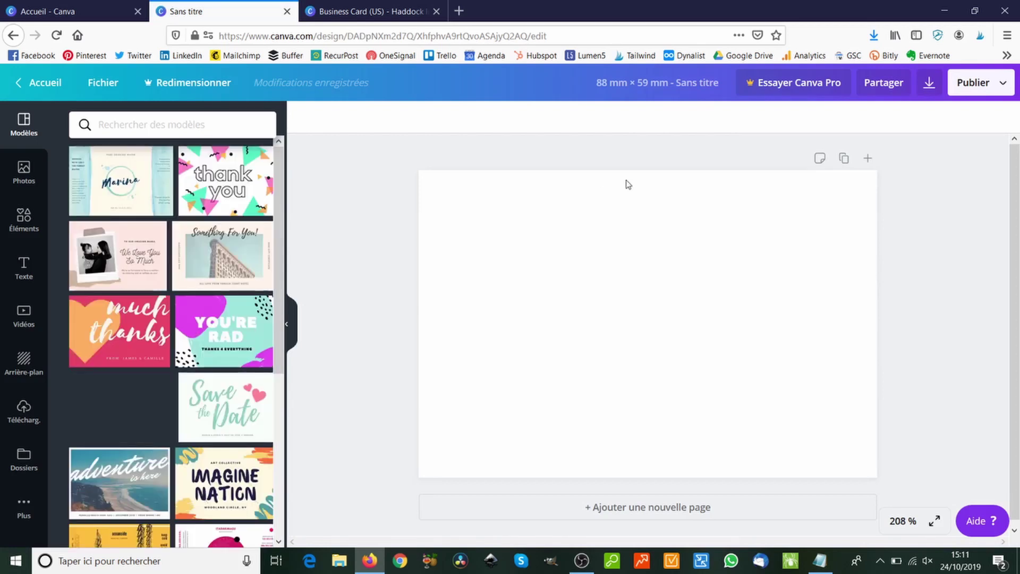
# - Add a second blank page to the 88 mm × 59 mm design
pyautogui.click(596, 512)
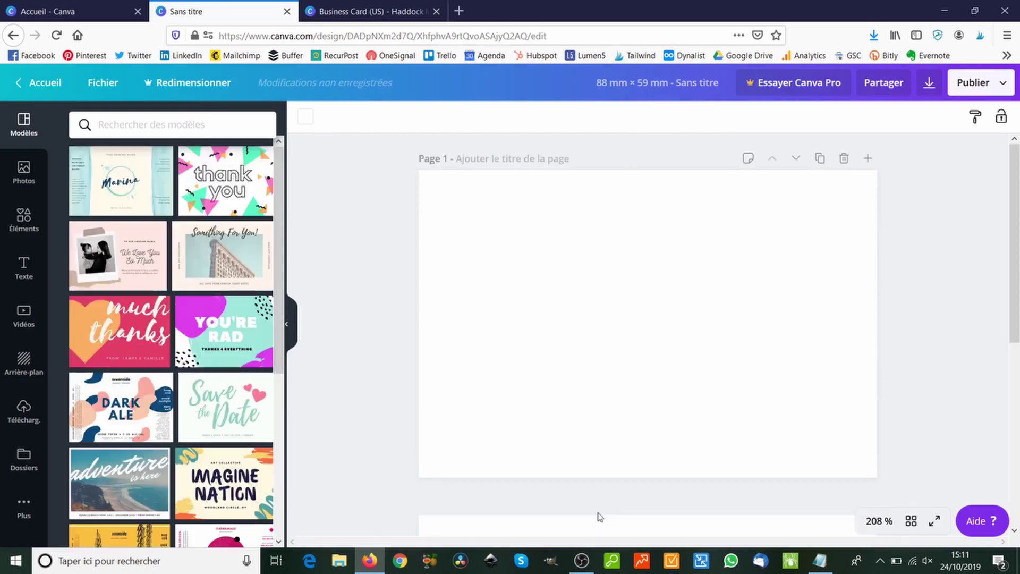
pyautogui.scroll(4, 657, 387)
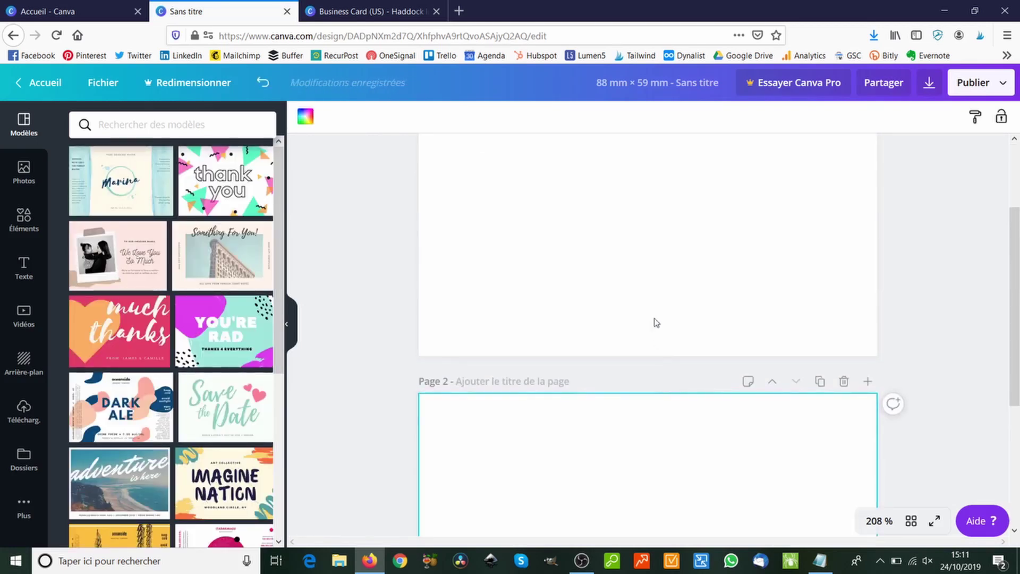
pyautogui.scroll(2, 648, 305)
pyautogui.scroll(1, 649, 305)
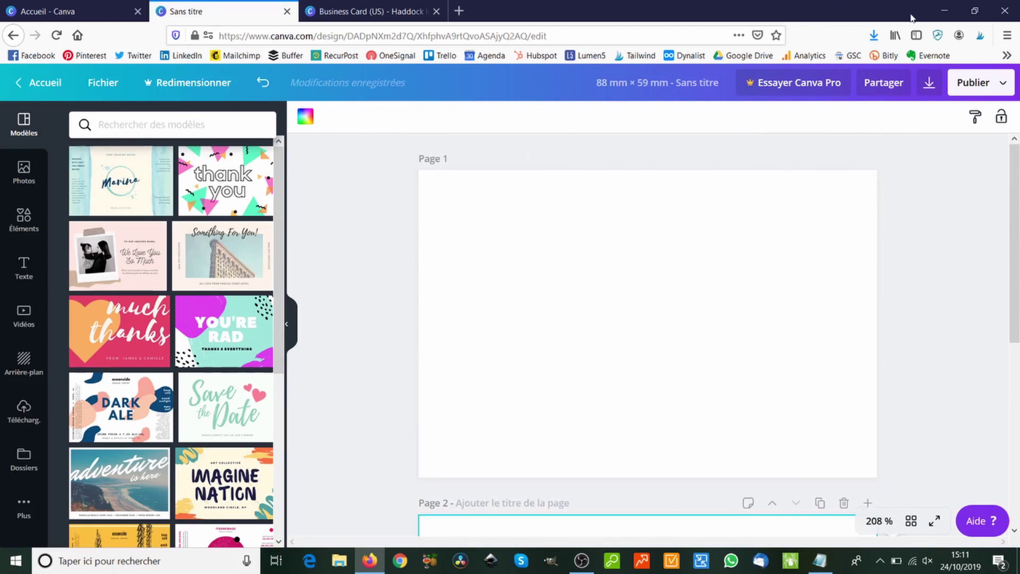
# - Upload the calage-moo guide image from the desktop, place it on page 1 and enlarge it to fill the page
pyautogui.click(945, 10)
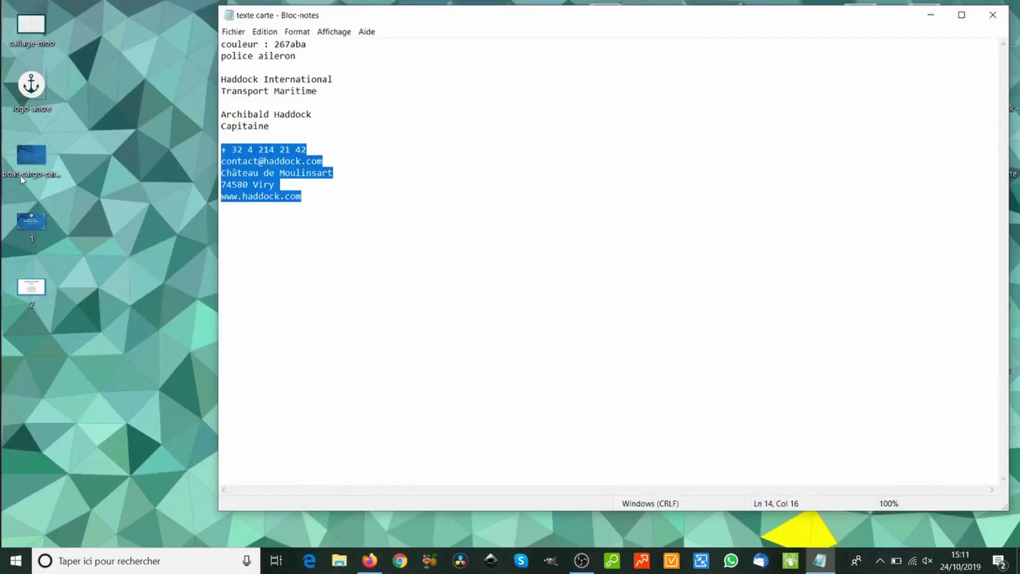
pyautogui.click(33, 31)
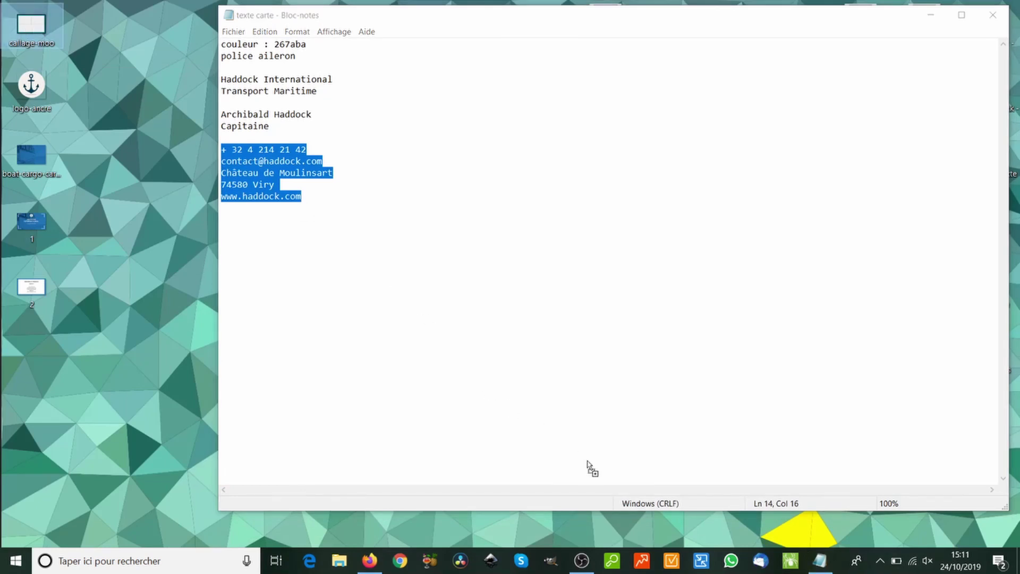
pyautogui.moveTo(618, 494); pyautogui.dragTo(540, 302)
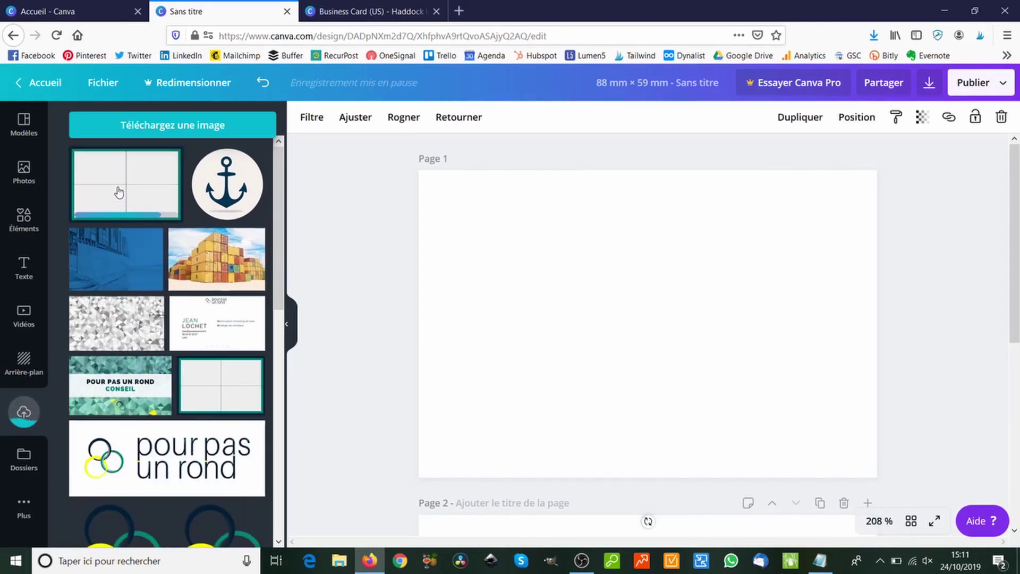
pyautogui.moveTo(475, 281); pyautogui.dragTo(470, 217)
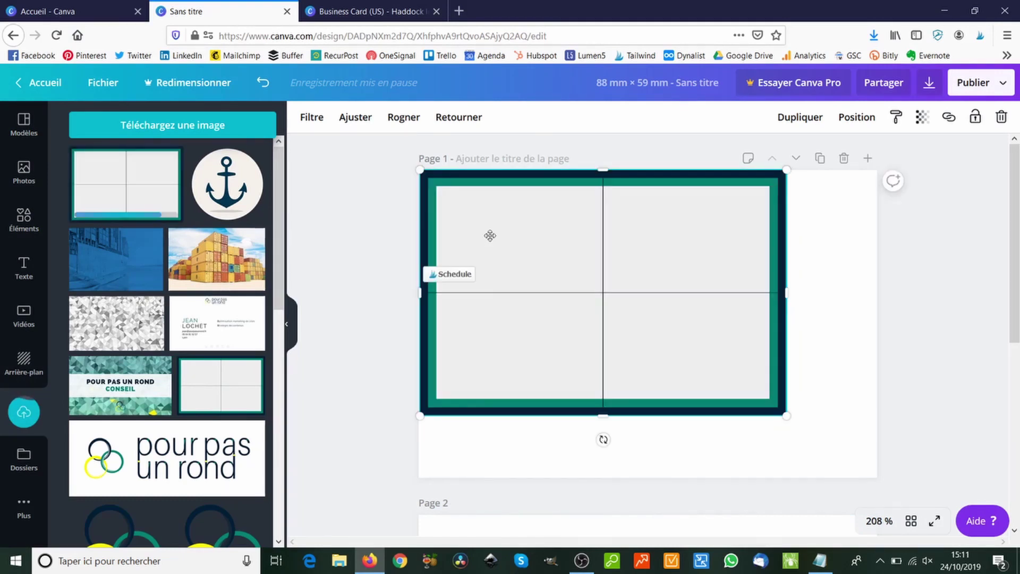
pyautogui.moveTo(787, 417); pyautogui.dragTo(875, 484)
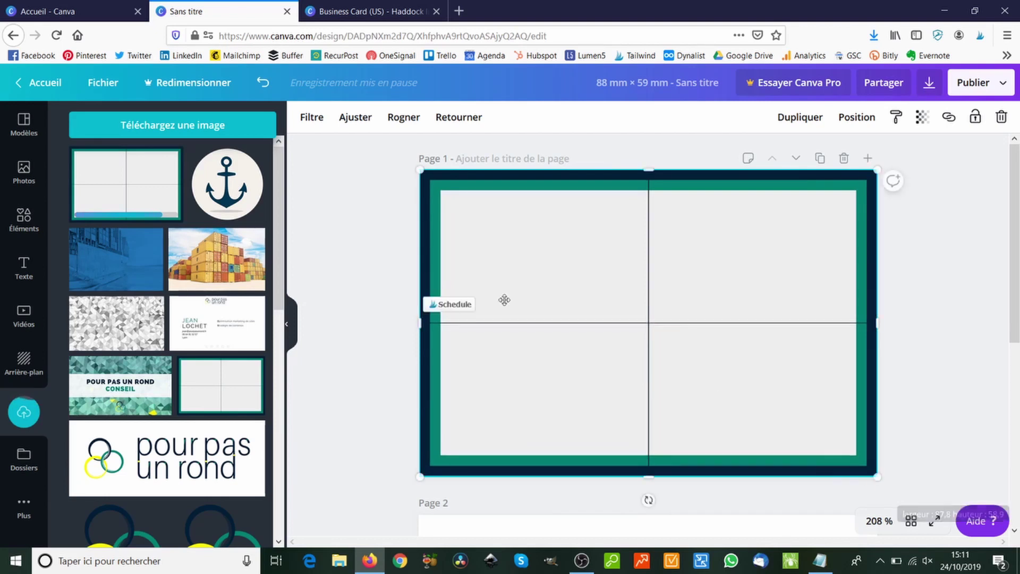
# - Align the calage-moo guide image with the corner of page 2 and enlarge it to cover that page
pyautogui.scroll(-6, 366, 284)
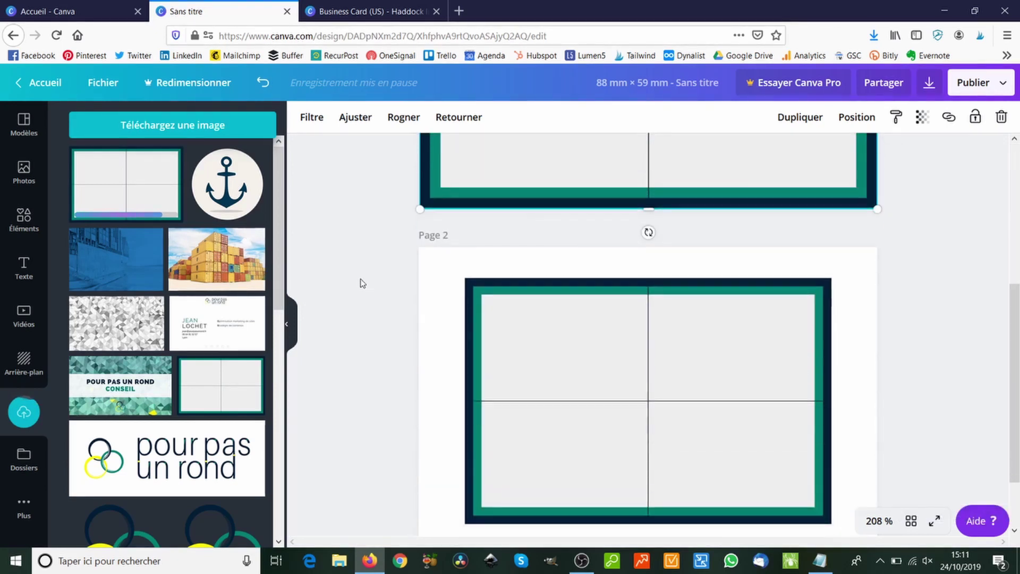
pyautogui.moveTo(508, 241); pyautogui.dragTo(484, 235)
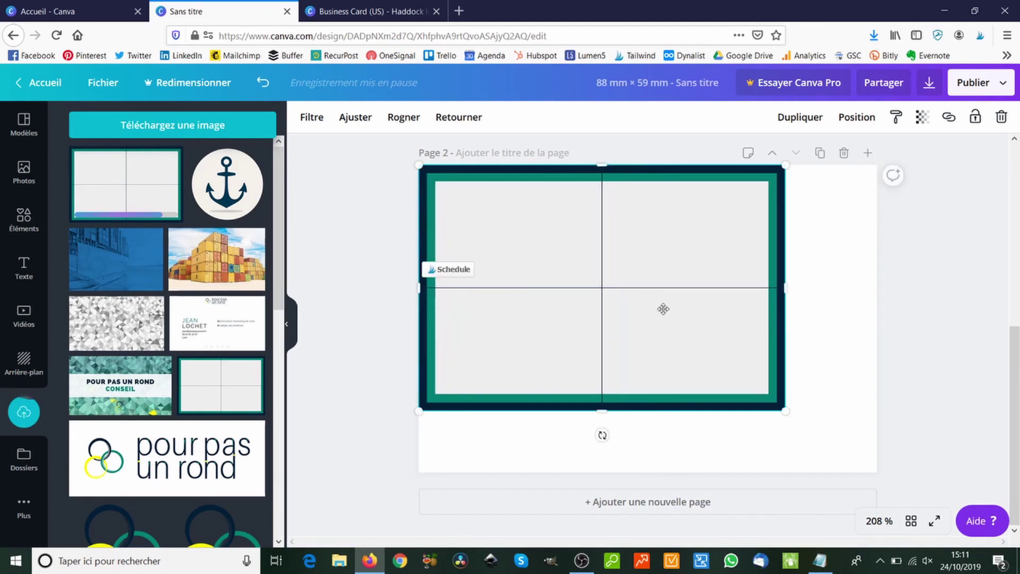
pyautogui.moveTo(786, 411); pyautogui.dragTo(869, 480)
pyautogui.scroll(5, 763, 417)
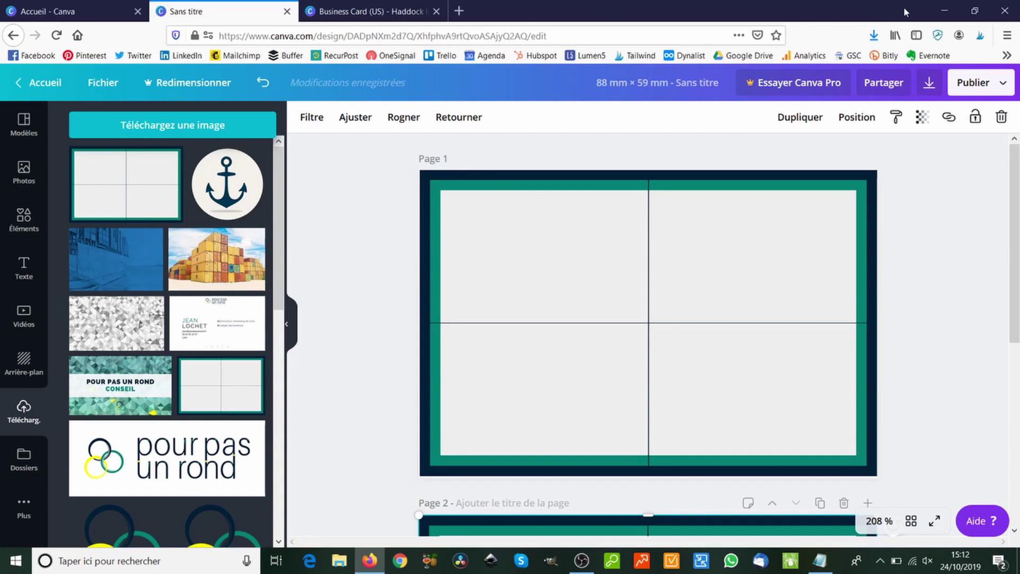
# - Upload the card front image named 1 from the desktop into the design
pyautogui.click(944, 10)
pyautogui.click(41, 226)
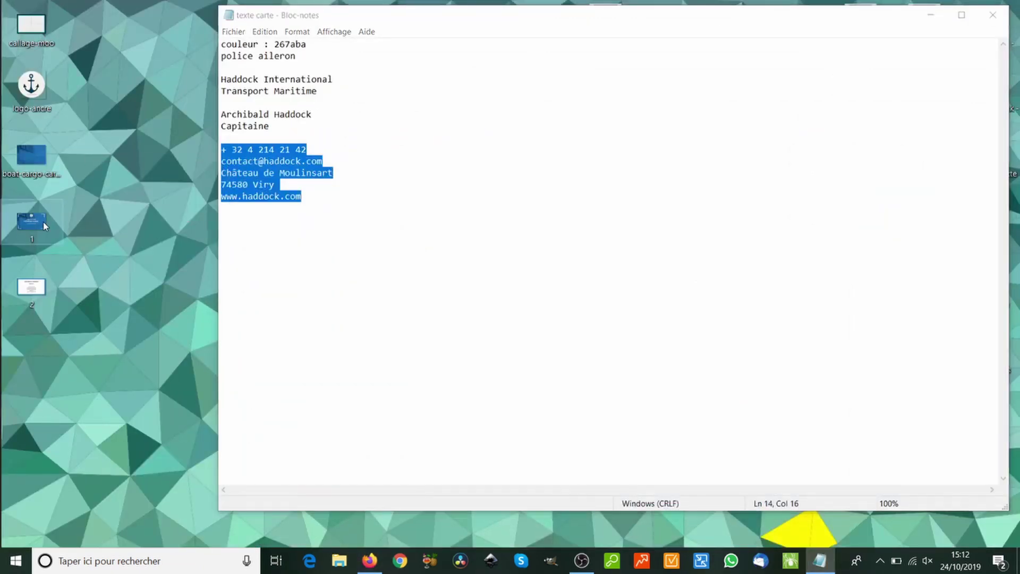
pyautogui.moveTo(38, 223); pyautogui.dragTo(620, 317)
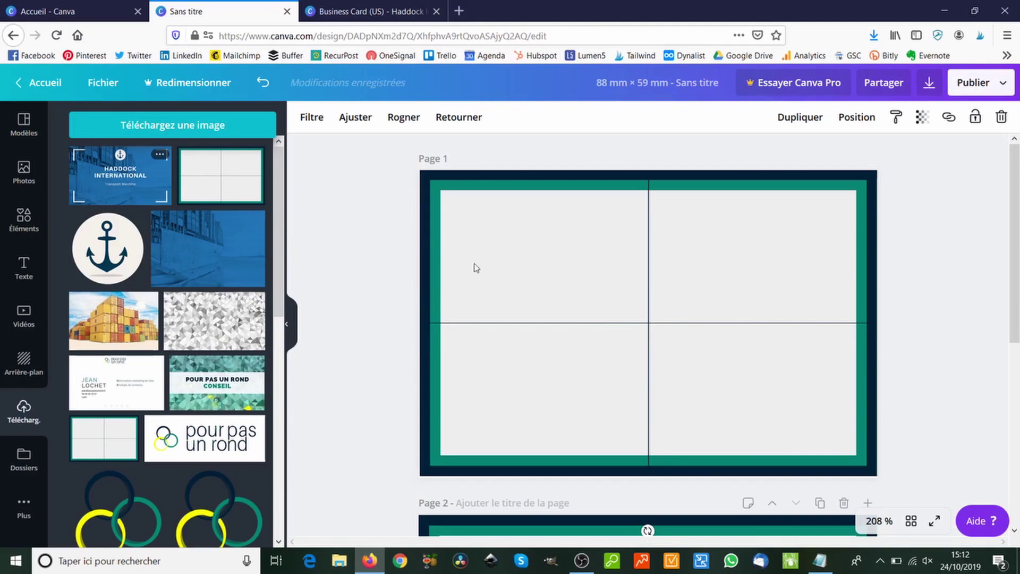
# - Try to move the Haddock International front image from page 2 onto page 1
pyautogui.scroll(-5, 457, 296)
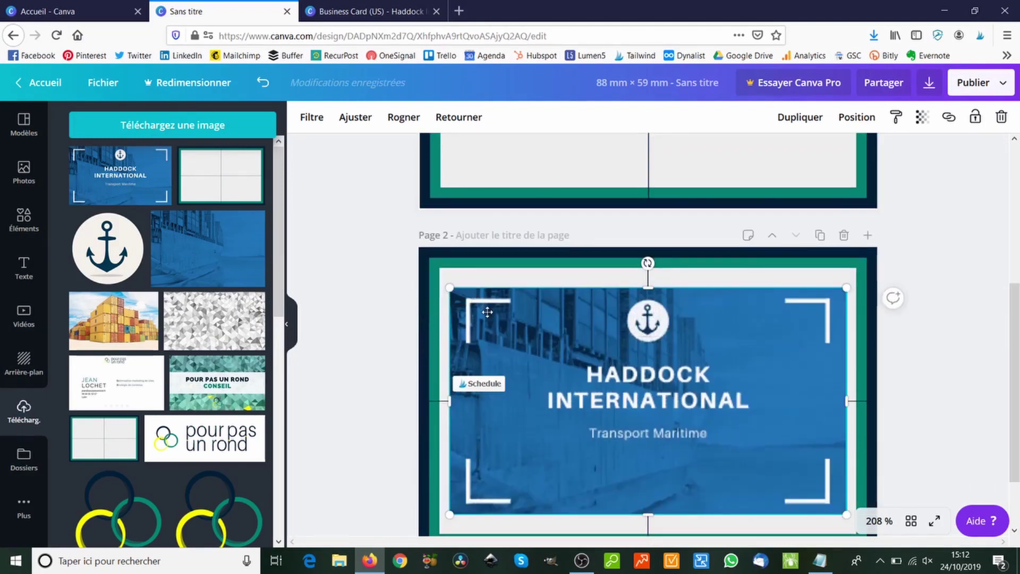
pyautogui.scroll(1, 526, 390)
pyautogui.moveTo(529, 408); pyautogui.dragTo(535, 146)
pyautogui.scroll(4, 529, 276)
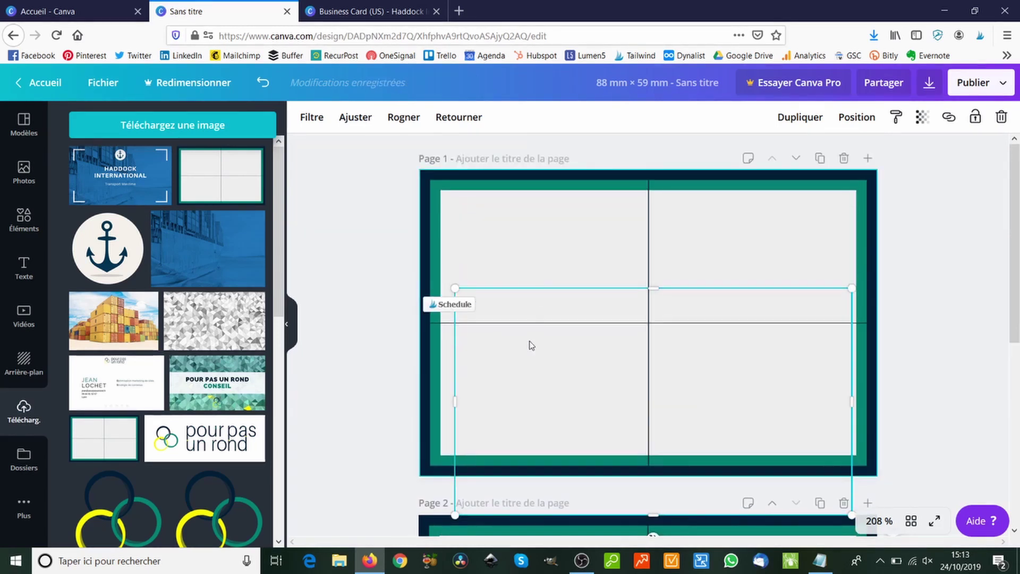
pyautogui.moveTo(518, 365)
pyautogui.mouseDown()
pyautogui.moveTo(519, 278)
pyautogui.moveTo(517, 378)
pyautogui.moveTo(517, 369)
pyautogui.mouseUp()
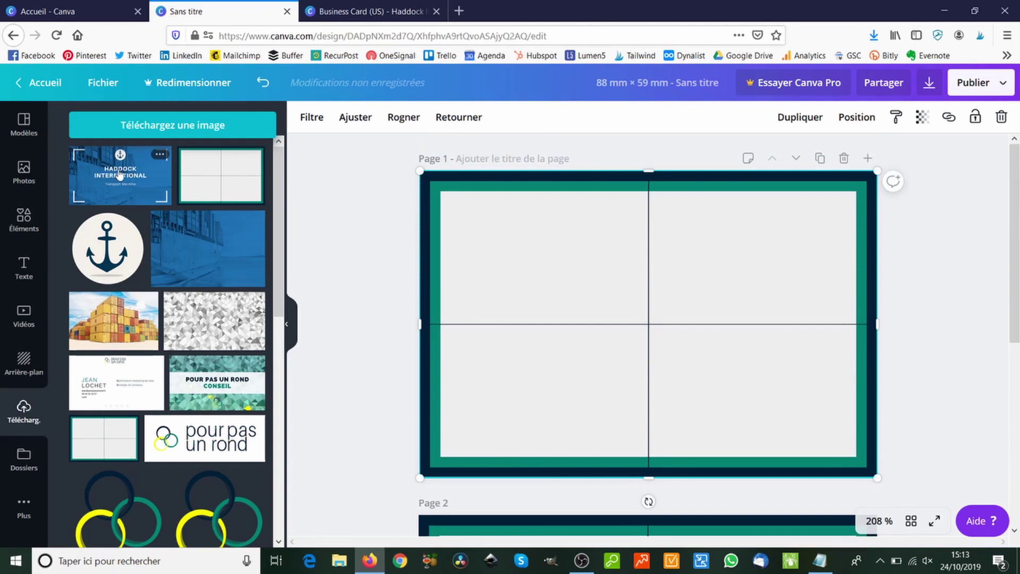
# - Try cropping the card front image after placing it on page 1, and undo both the crop and the placement
pyautogui.moveTo(139, 197); pyautogui.dragTo(577, 299)
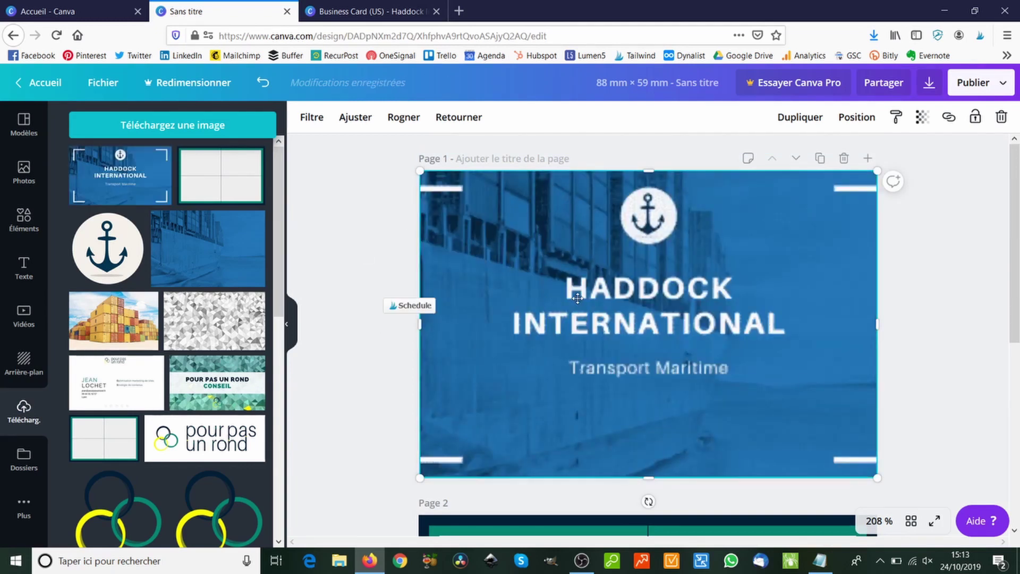
pyautogui.doubleClick(577, 301)
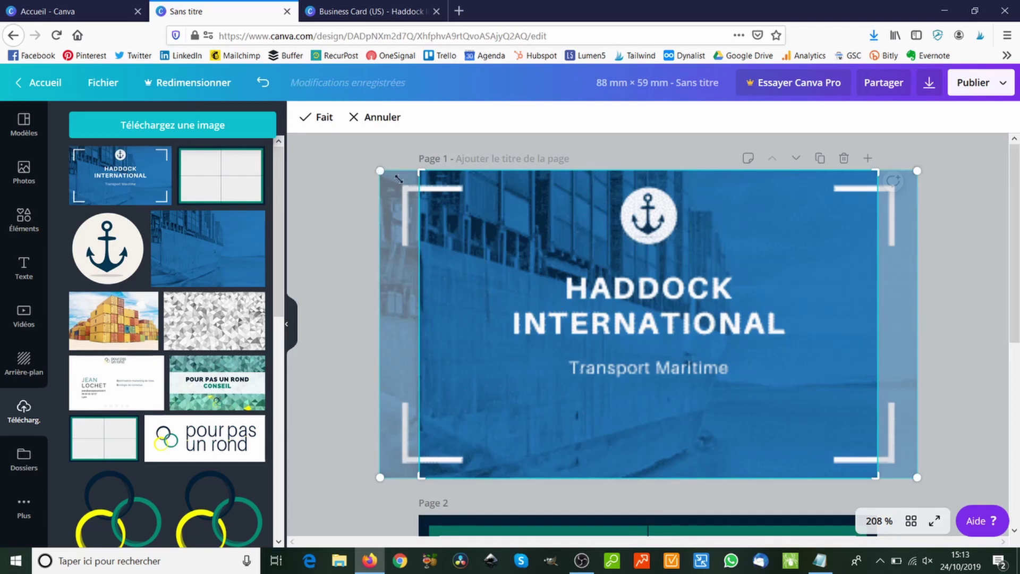
pyautogui.moveTo(399, 179); pyautogui.dragTo(470, 254)
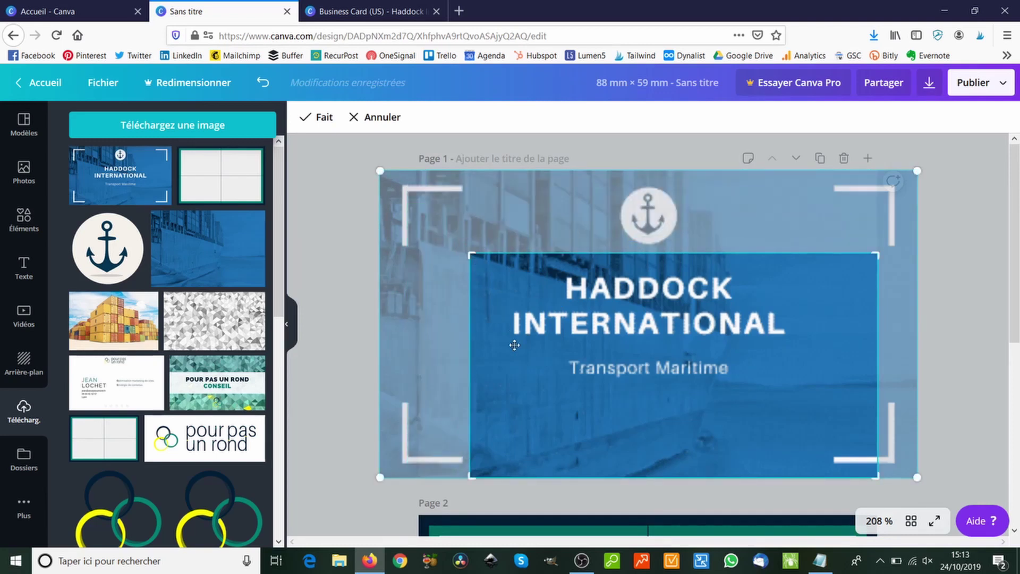
pyautogui.click(968, 232)
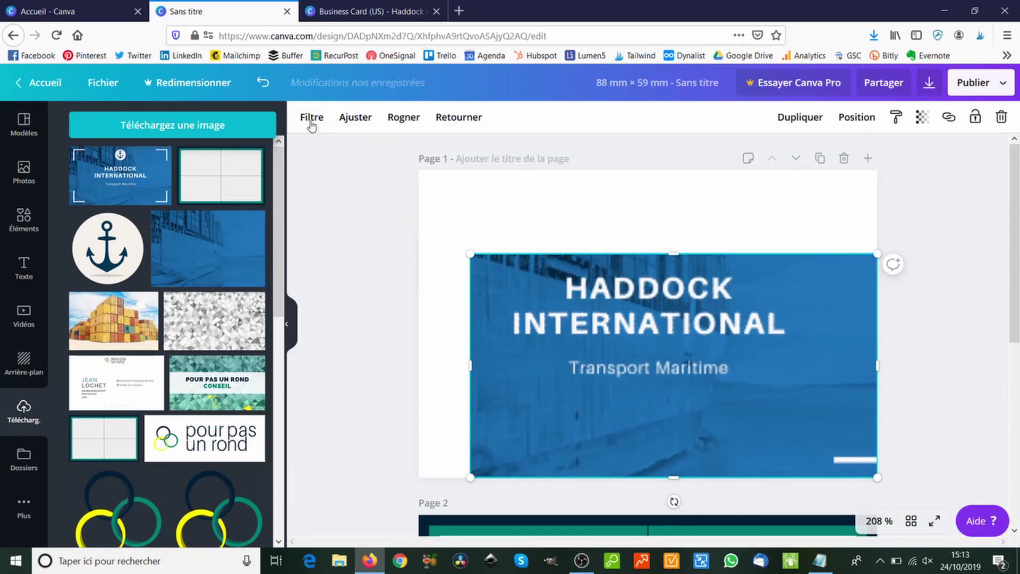
pyautogui.click(272, 82)
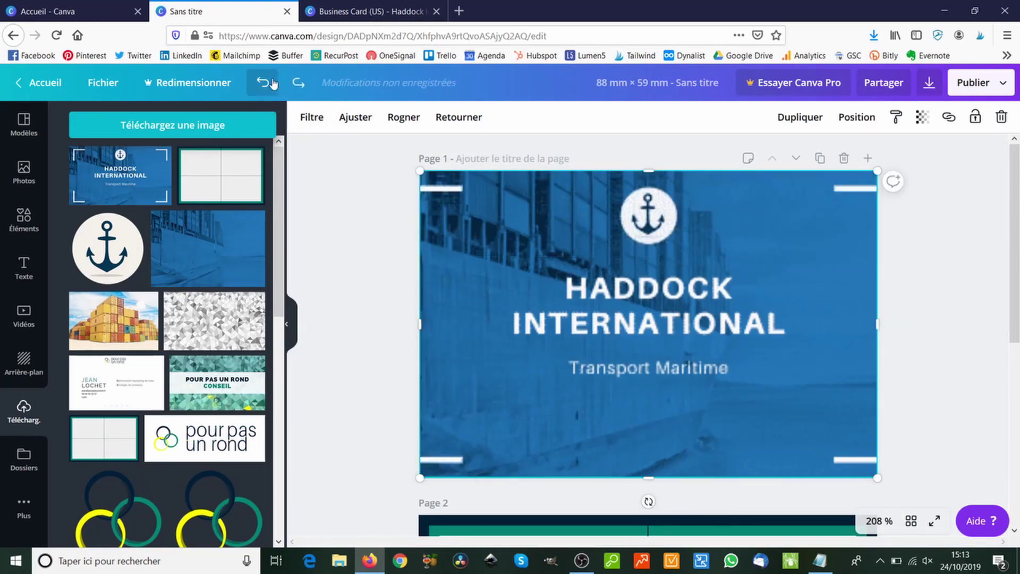
pyautogui.click(273, 83)
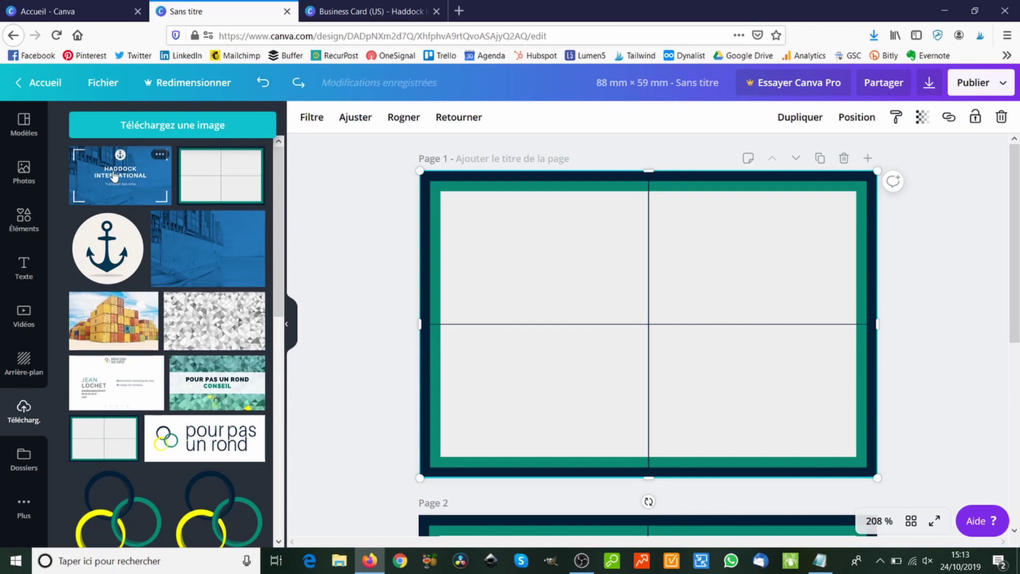
# - Try to place the uploaded card front image on page 1 without replacing the guide frame
pyautogui.moveTo(109, 169); pyautogui.dragTo(410, 277)
pyautogui.moveTo(131, 185); pyautogui.dragTo(583, 307)
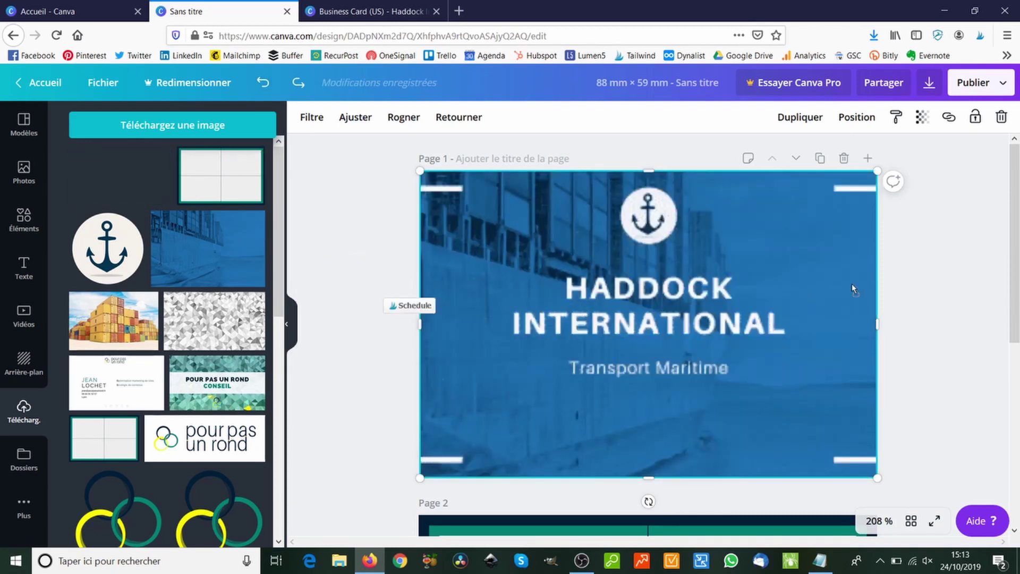
pyautogui.moveTo(852, 290); pyautogui.dragTo(884, 264)
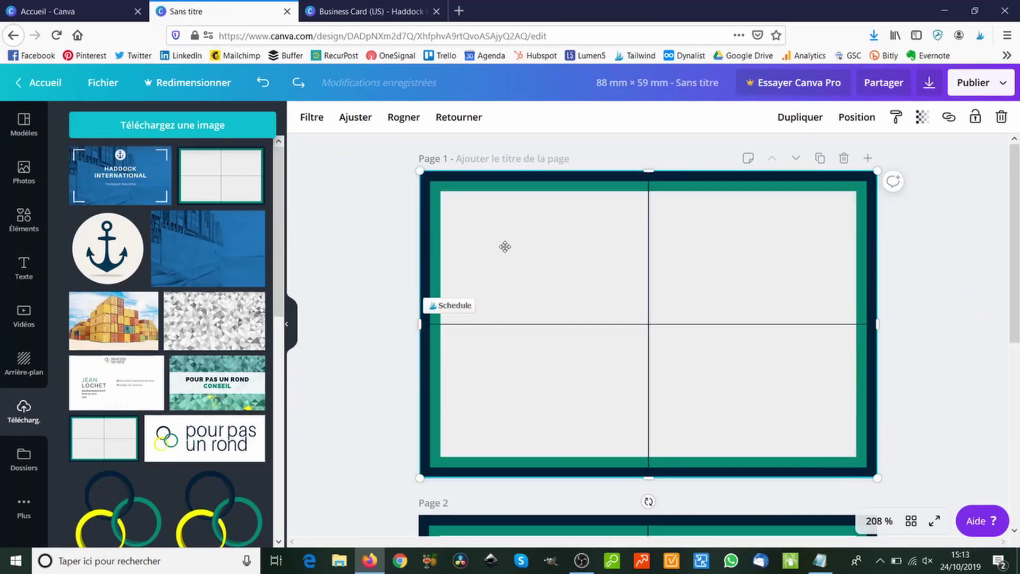
pyautogui.click(348, 233)
pyautogui.moveTo(114, 154); pyautogui.dragTo(484, 254)
pyautogui.moveTo(795, 256); pyautogui.dragTo(891, 246)
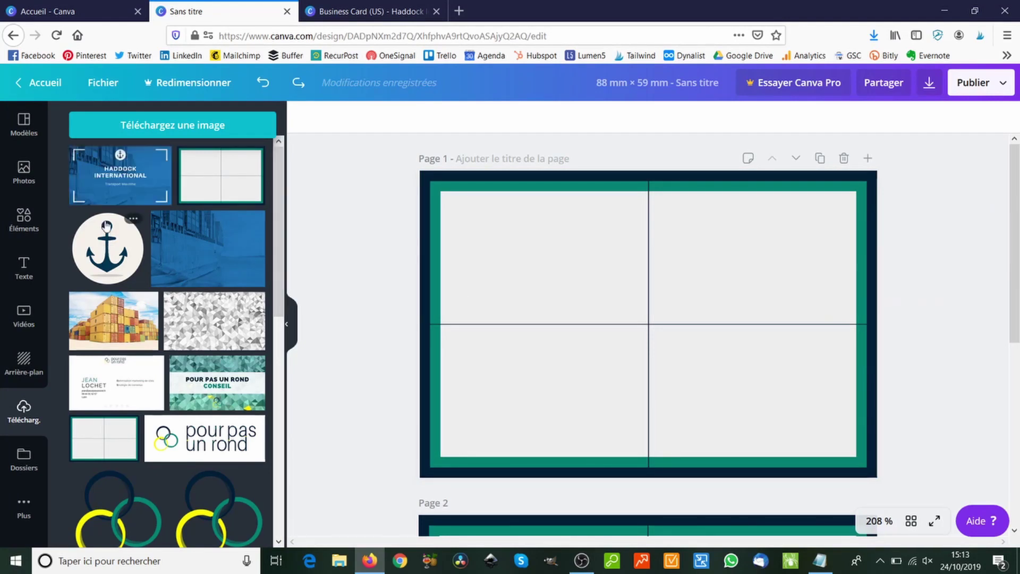
# - Add the uploaded Haddock International front image over the guide frame on page 1
pyautogui.click(117, 189)
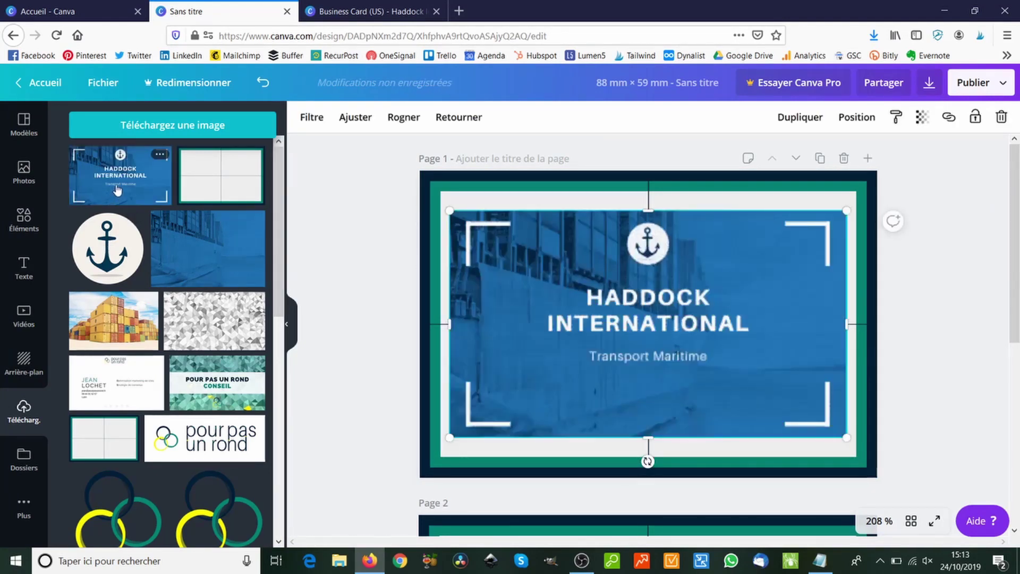
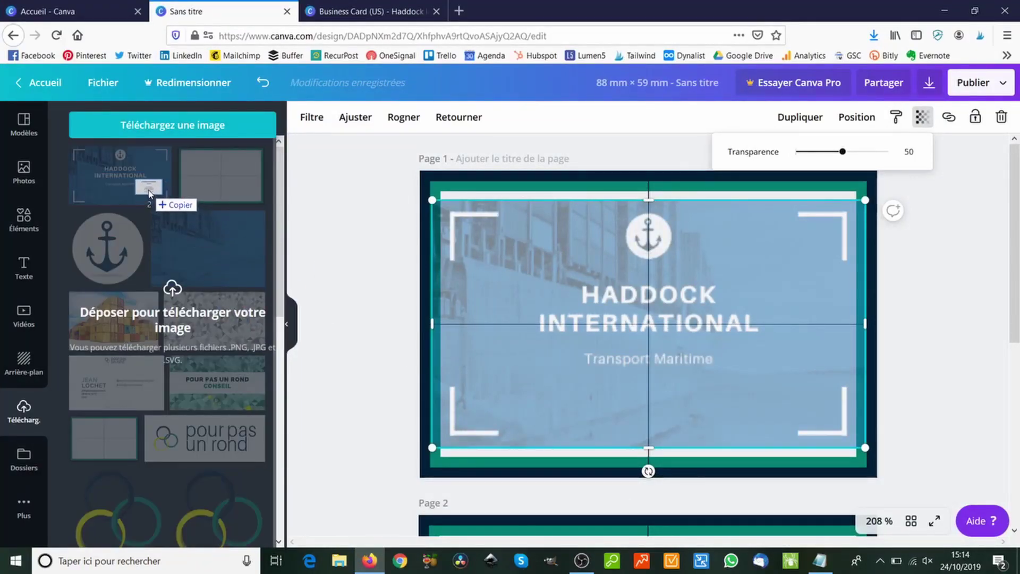
pyautogui.scroll(-4, 486, 318)
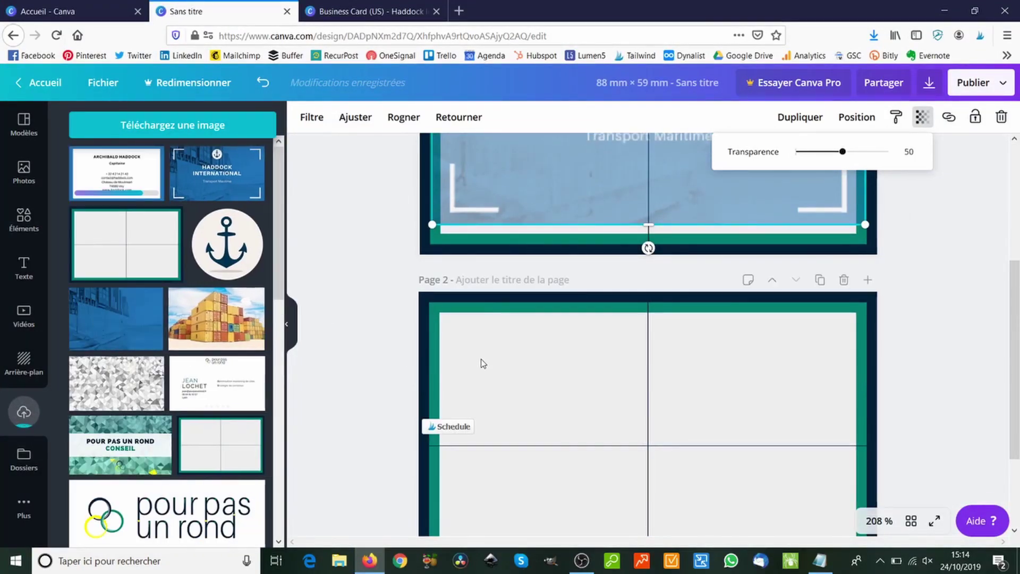
# - Add the uploaded card back image with the contact details to page 2 and enlarge it to span the width of the green guide frame
pyautogui.click(482, 364)
pyautogui.click(146, 180)
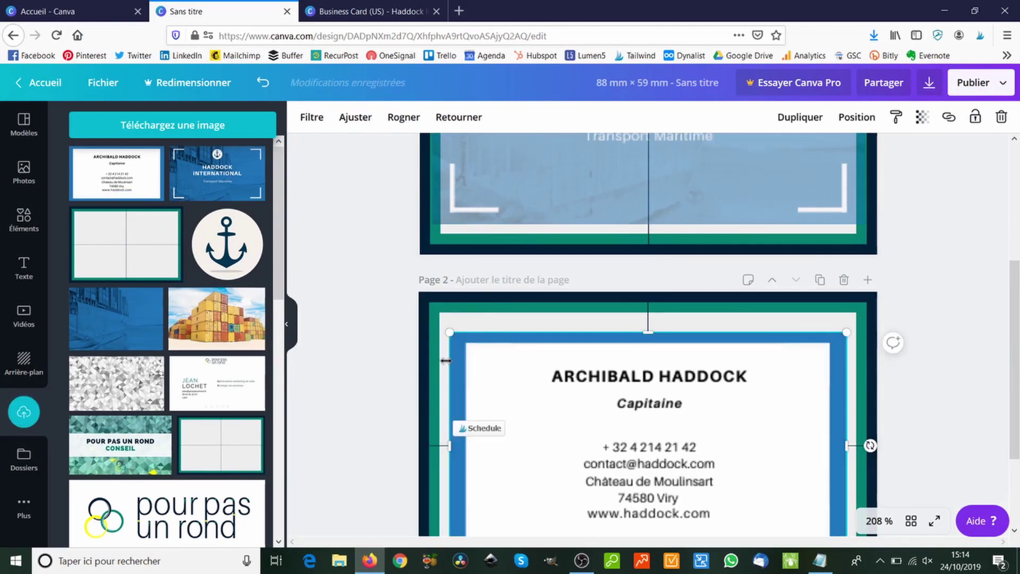
pyautogui.moveTo(436, 322); pyautogui.dragTo(432, 315)
pyautogui.scroll(-2, 740, 387)
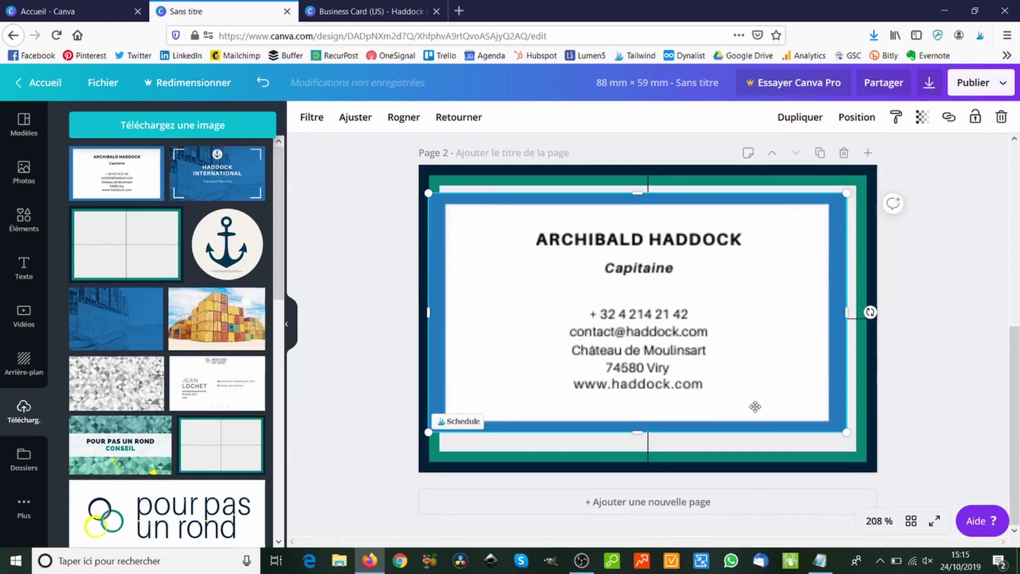
pyautogui.moveTo(845, 425); pyautogui.dragTo(860, 460)
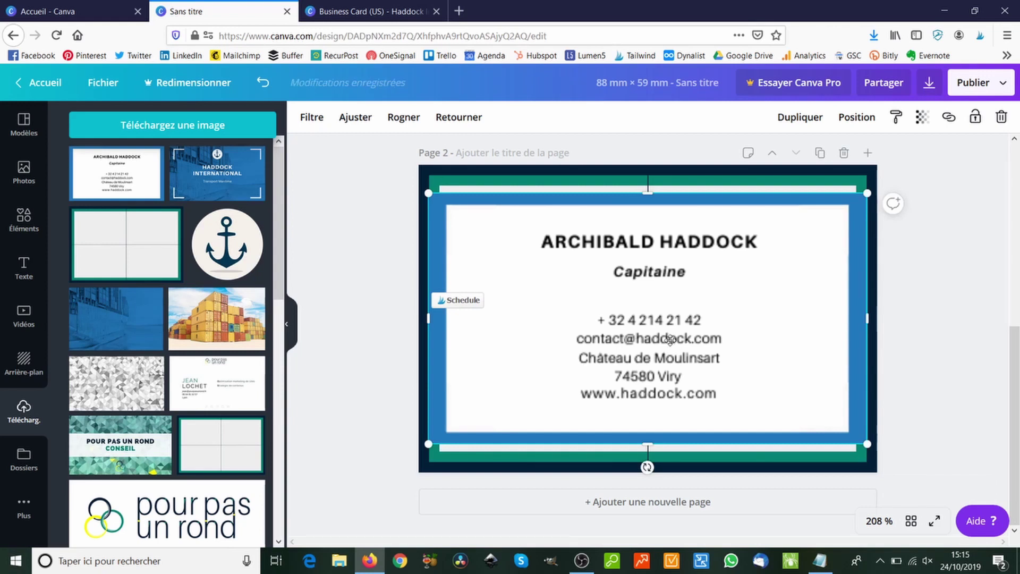
pyautogui.moveTo(615, 314)
pyautogui.mouseDown()
pyautogui.moveTo(614, 324)
pyautogui.moveTo(616, 314)
pyautogui.mouseUp()
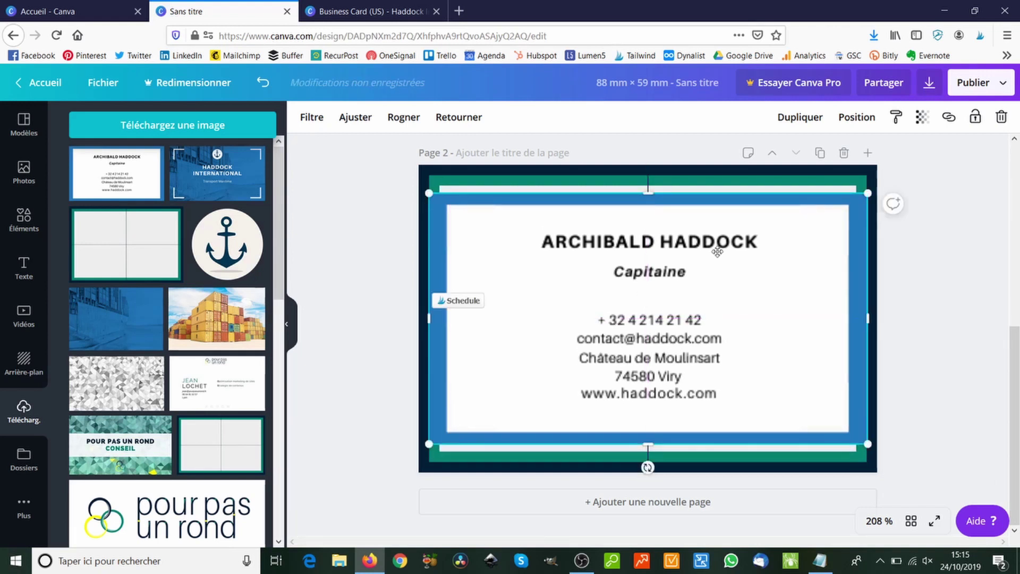
# - Set the transparency of the card back image on page 2 to 52 so the guides show through
pyautogui.click(861, 120)
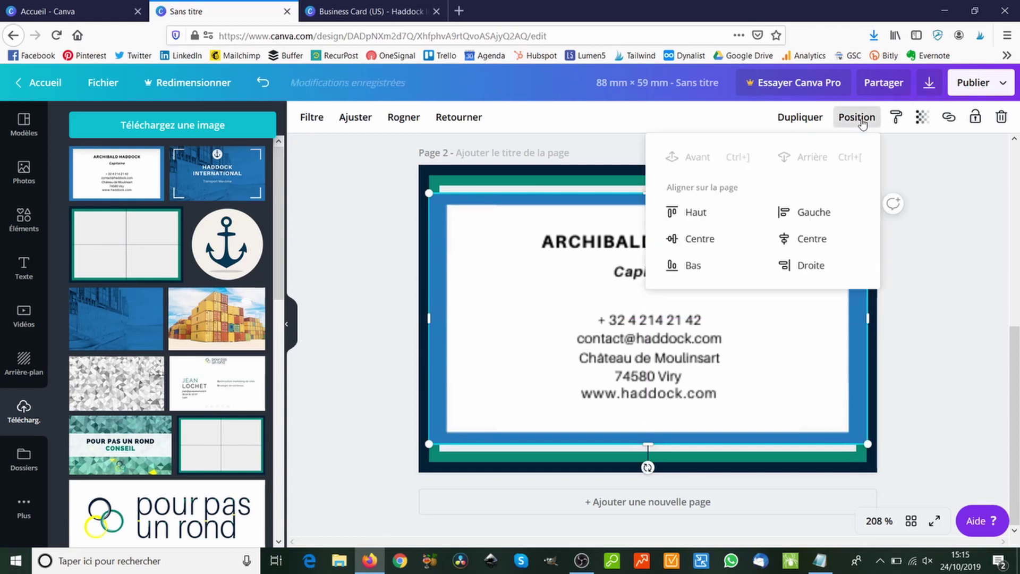
pyautogui.click(861, 120)
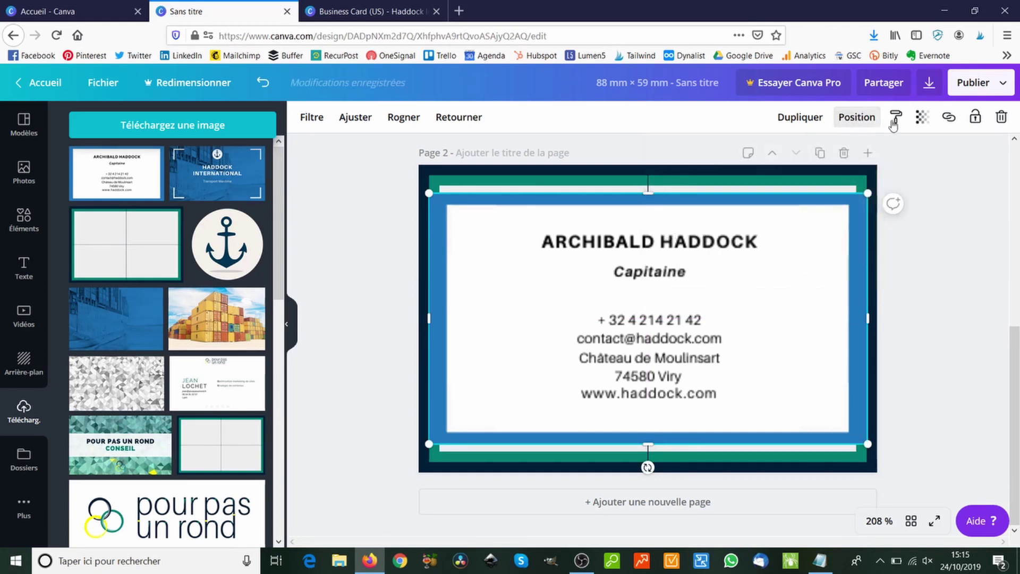
pyautogui.click(922, 117)
pyautogui.moveTo(888, 157); pyautogui.dragTo(848, 165)
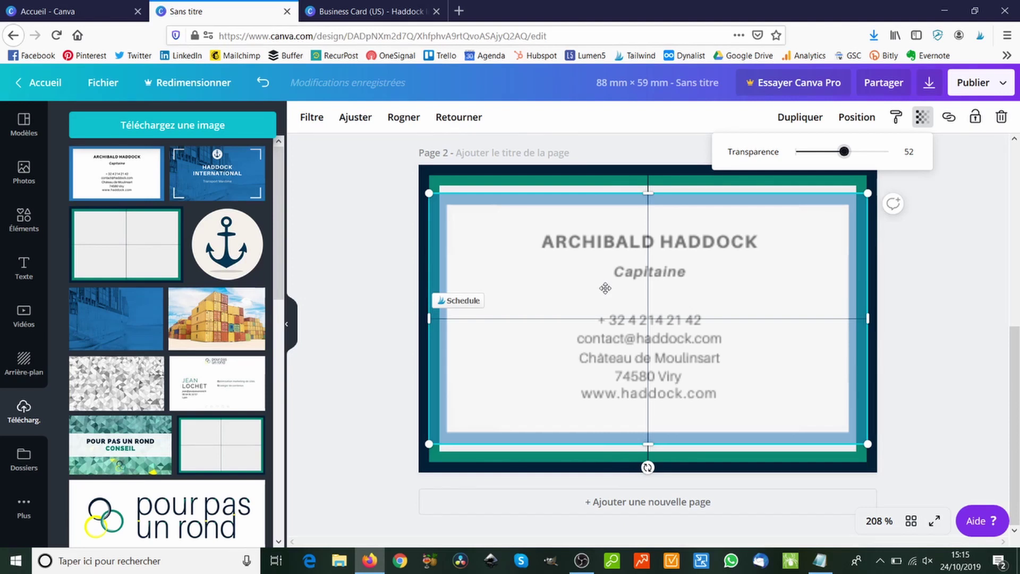
pyautogui.click(362, 289)
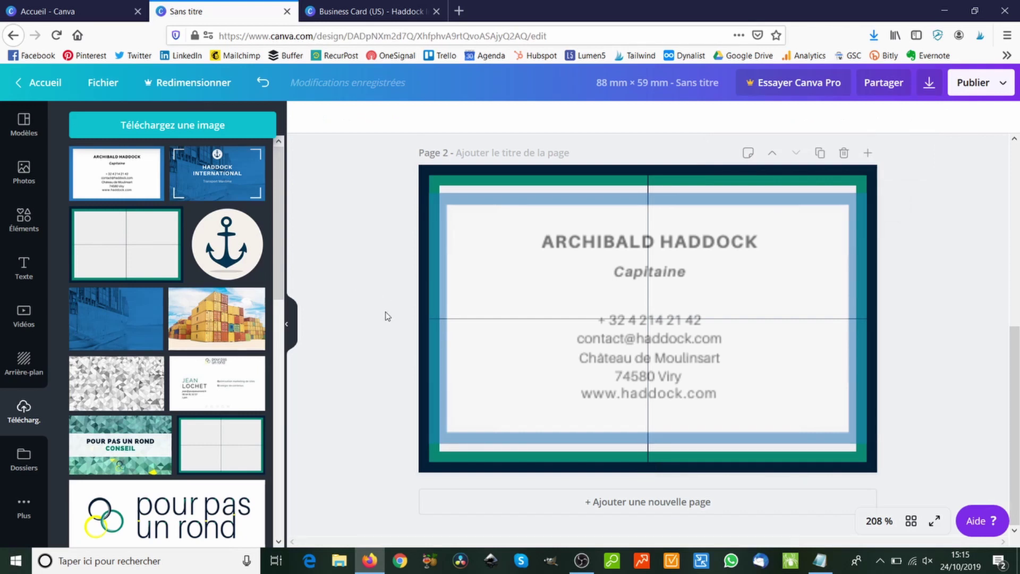
# - Add a title text box to page 1 and widen it to the full width of the card front image
pyautogui.scroll(5, 387, 316)
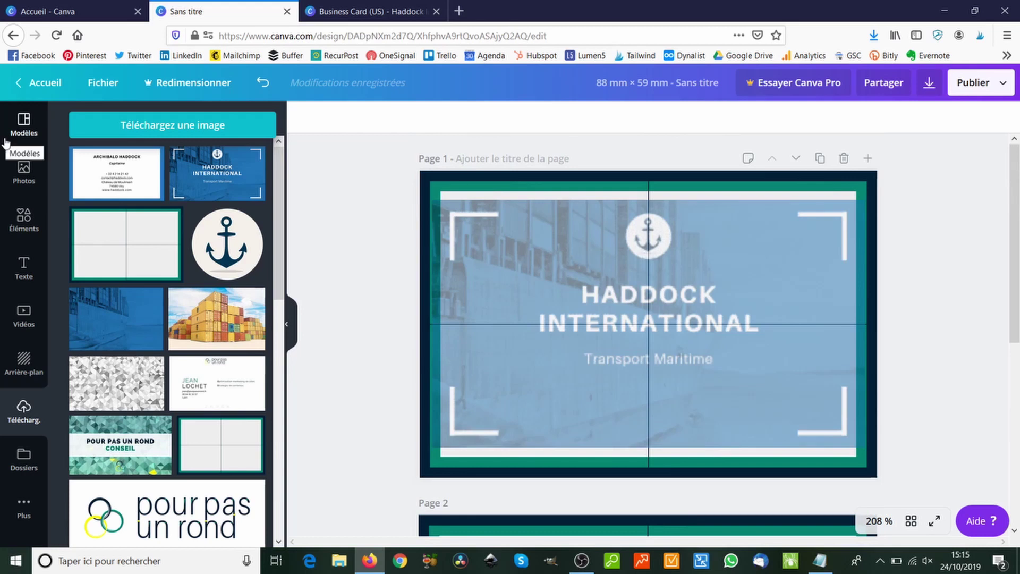
pyautogui.click(24, 266)
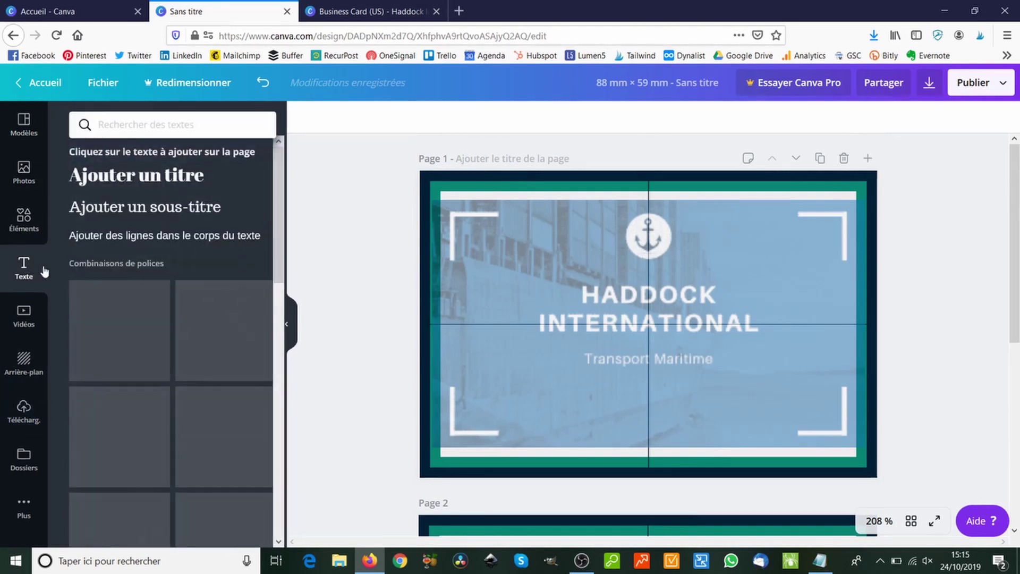
pyautogui.click(123, 183)
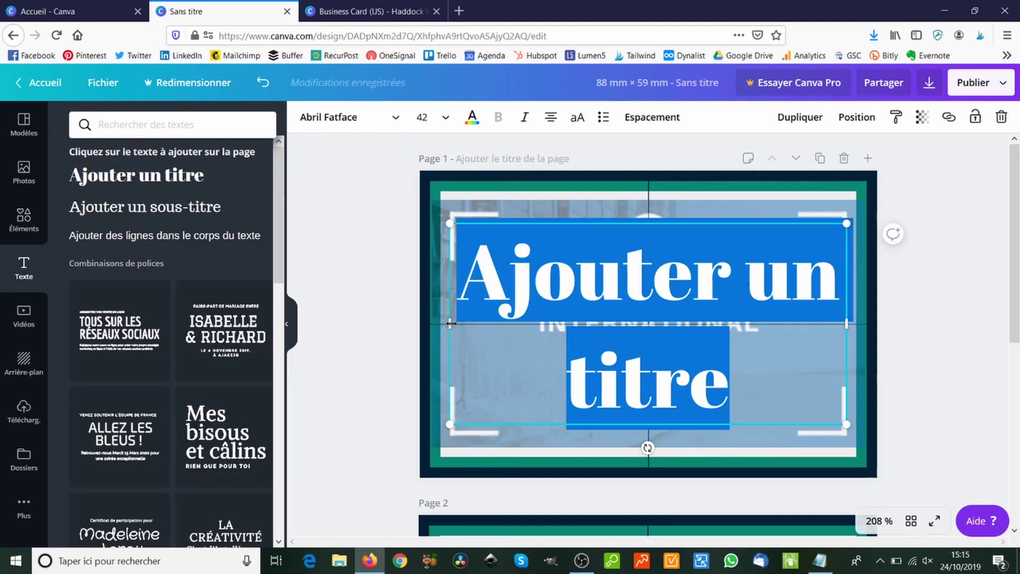
pyautogui.moveTo(451, 323); pyautogui.dragTo(431, 330)
pyautogui.moveTo(847, 322); pyautogui.dragTo(865, 317)
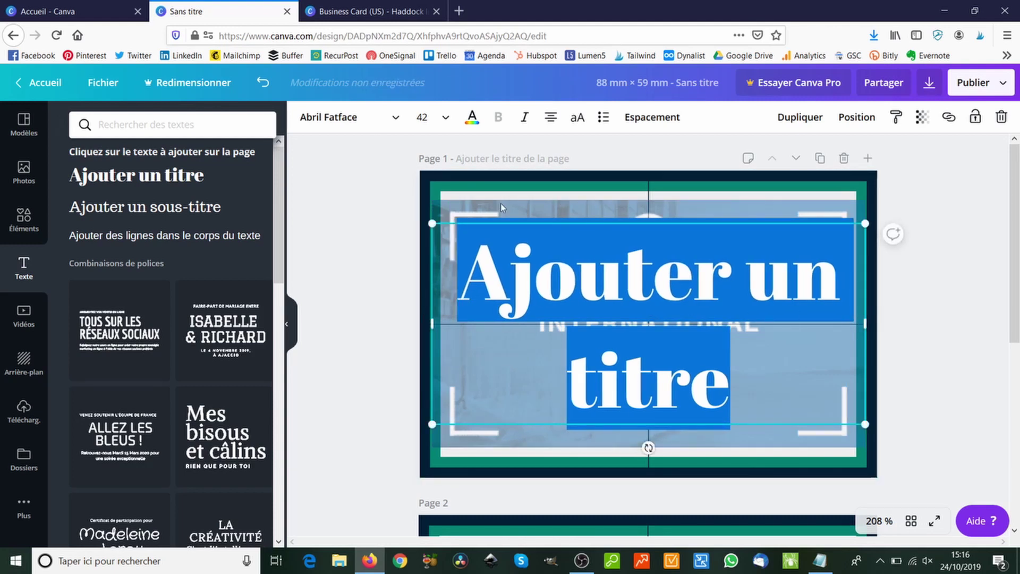
# - Set the font of the page 1 title to Aileron Heavy
pyautogui.click(326, 119)
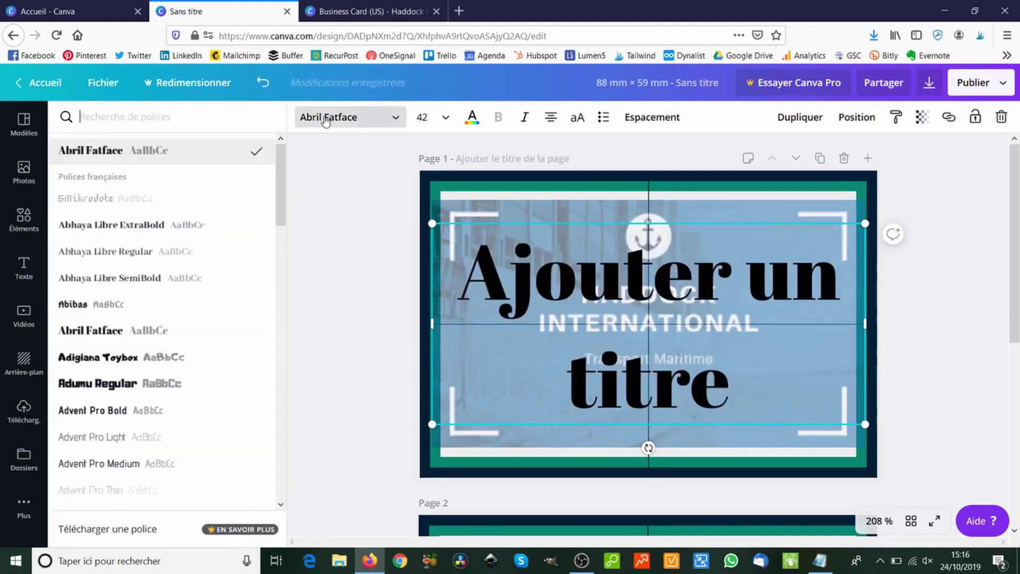
pyautogui.scroll(-5, 102, 330)
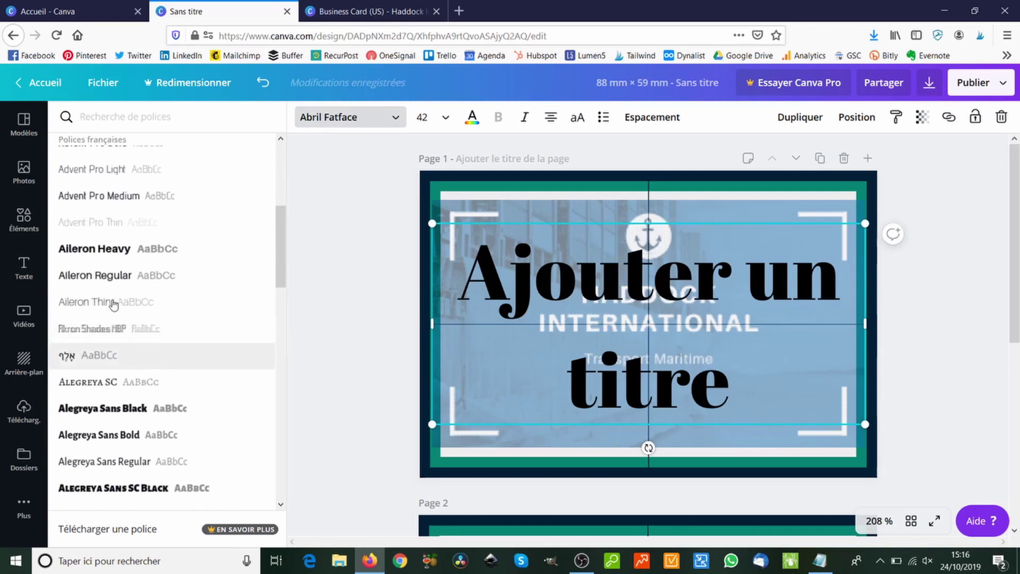
pyautogui.click(110, 251)
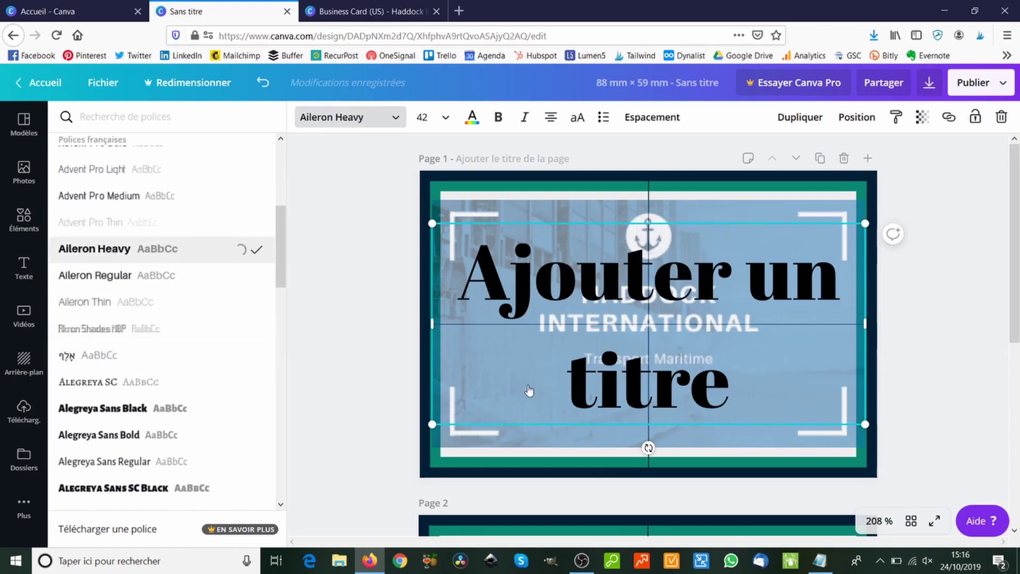
# - Copy the company name from the Notepad file "texte carte" and replace the page 1 title placeholder in Canva with "Haddock International"
pyautogui.click(820, 560)
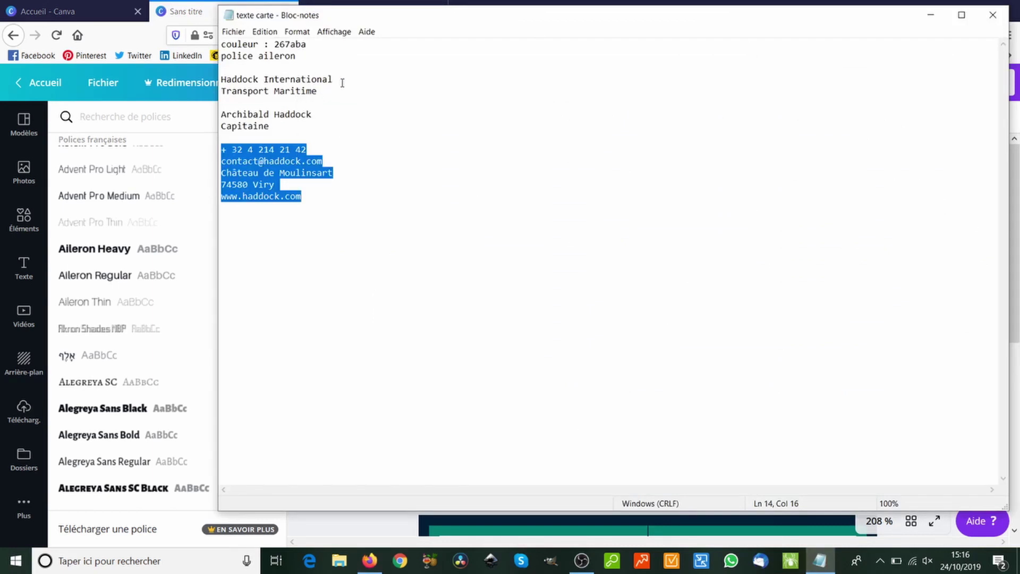
pyautogui.moveTo(342, 83); pyautogui.dragTo(220, 81)
pyautogui.click(221, 90)
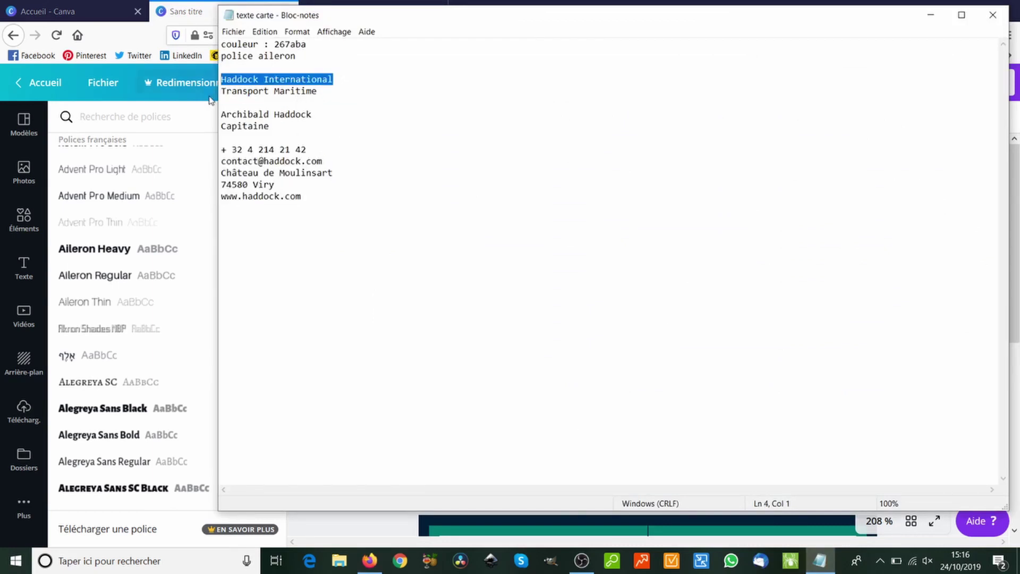
pyautogui.click(181, 11)
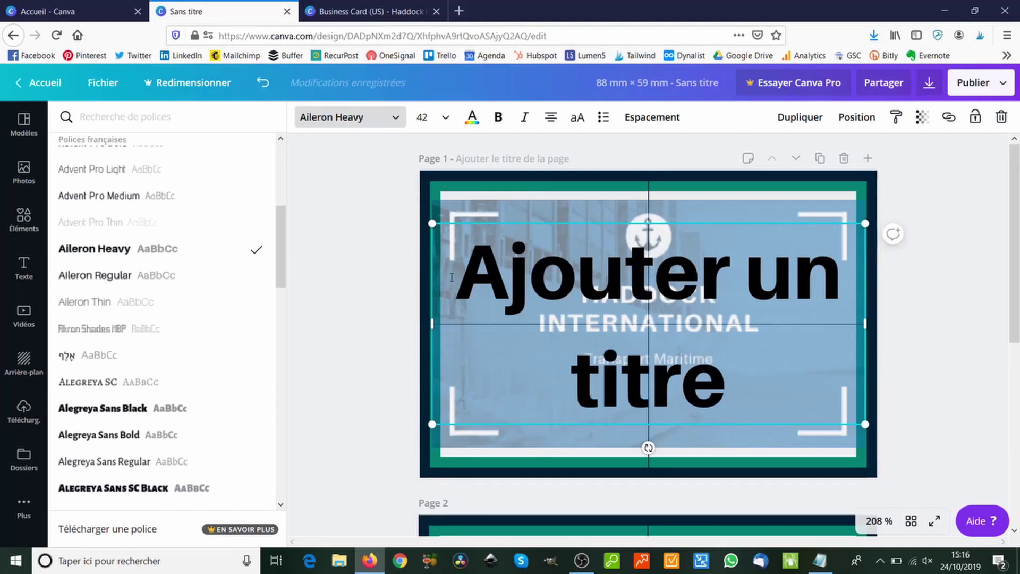
pyautogui.click(487, 297)
pyautogui.moveTo(456, 268); pyautogui.dragTo(732, 375)
pyautogui.write('Haddock International')
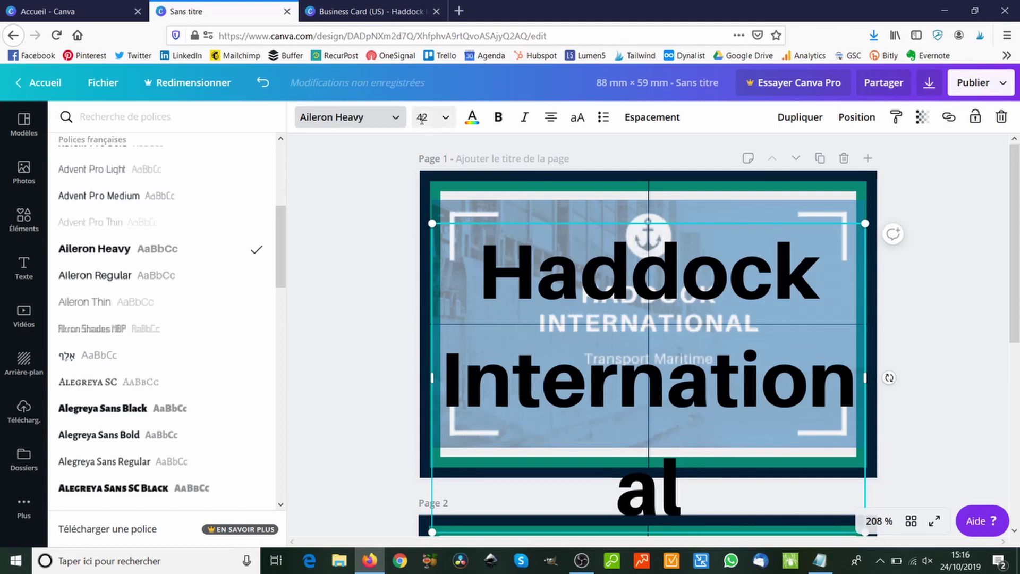
# - Reduce the "Haddock International" title to size 18 and break it into two lines after "Haddock"
pyautogui.click(445, 123)
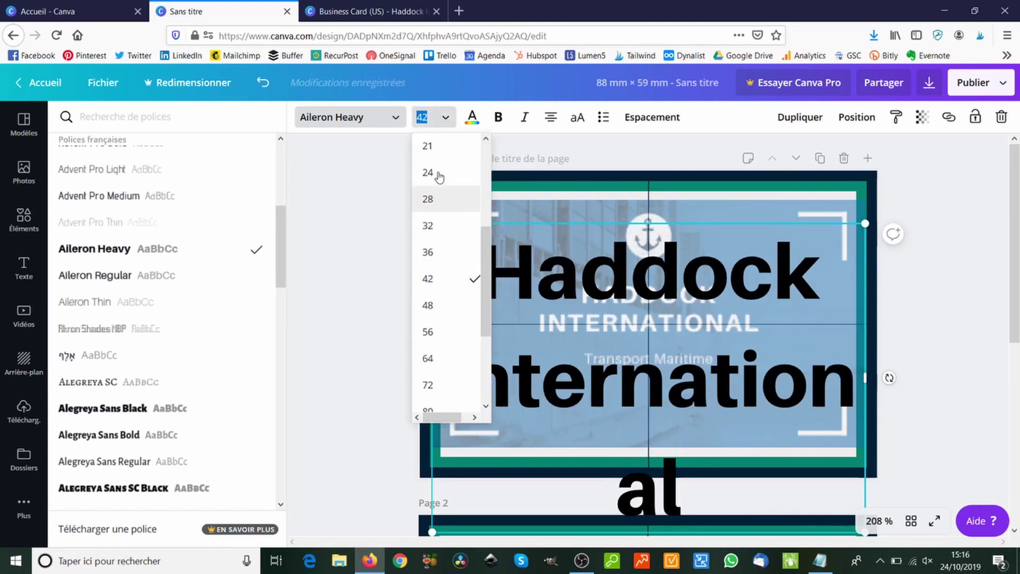
pyautogui.click(440, 147)
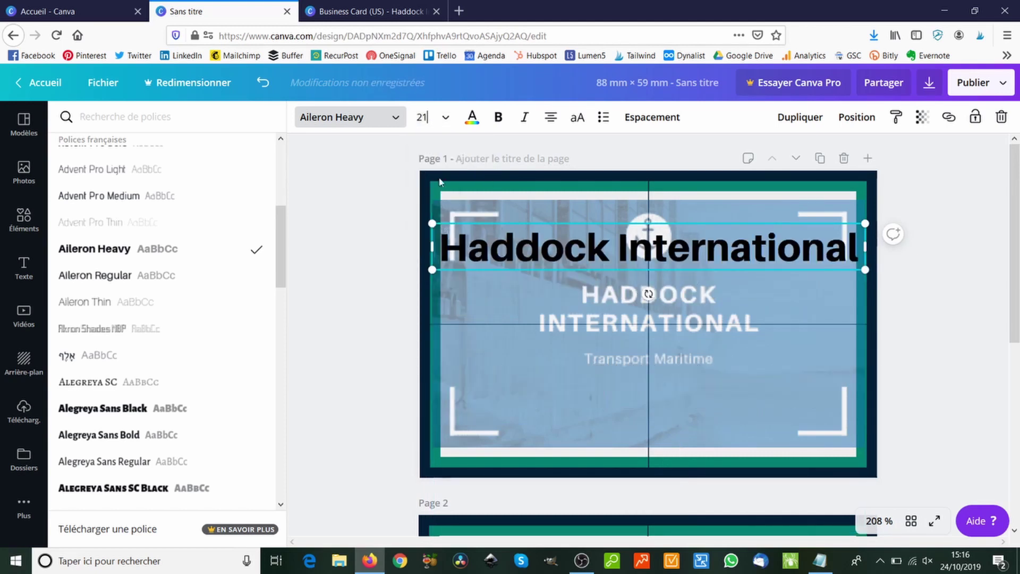
pyautogui.click(421, 116)
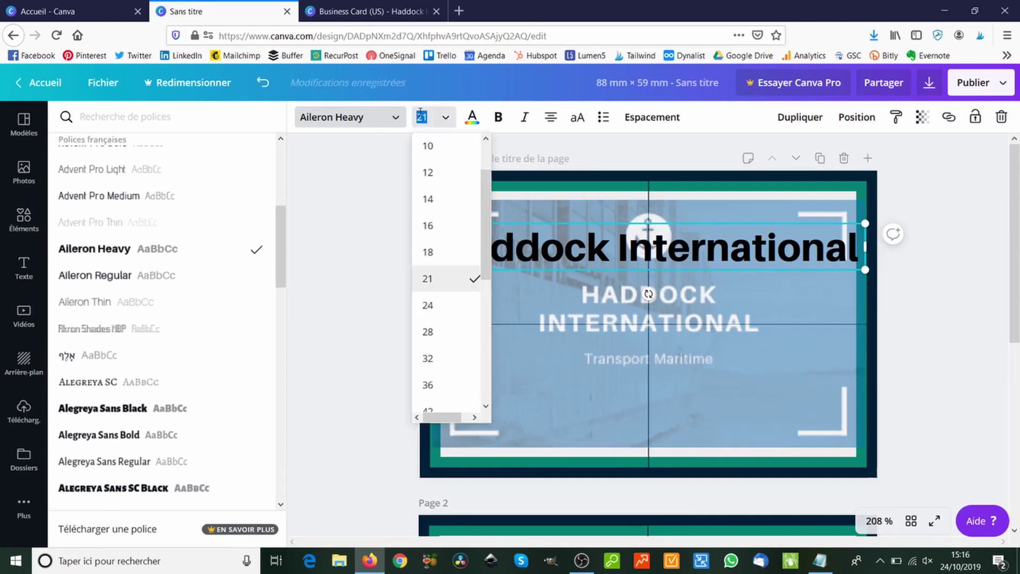
pyautogui.click(446, 253)
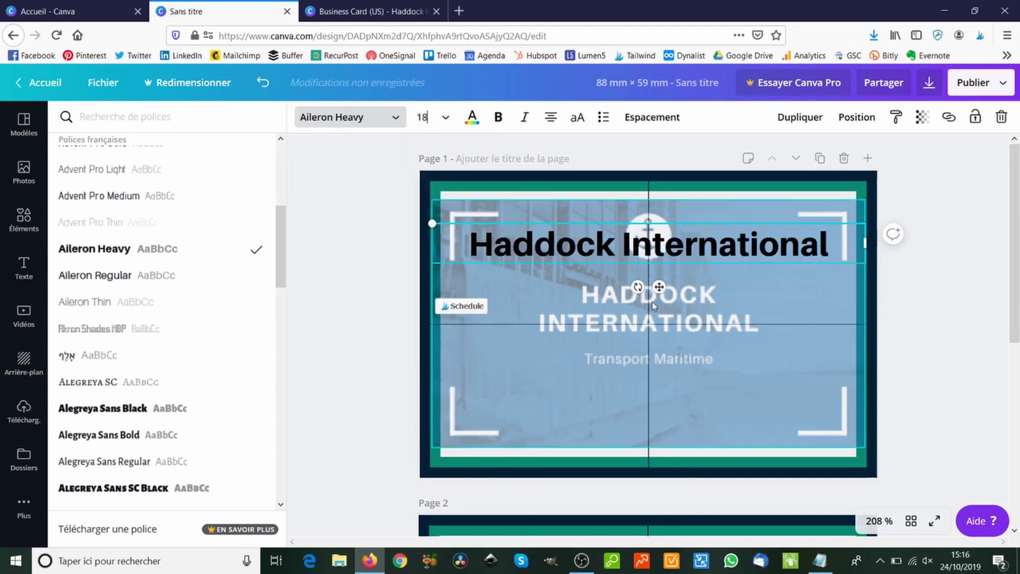
pyautogui.click(624, 244)
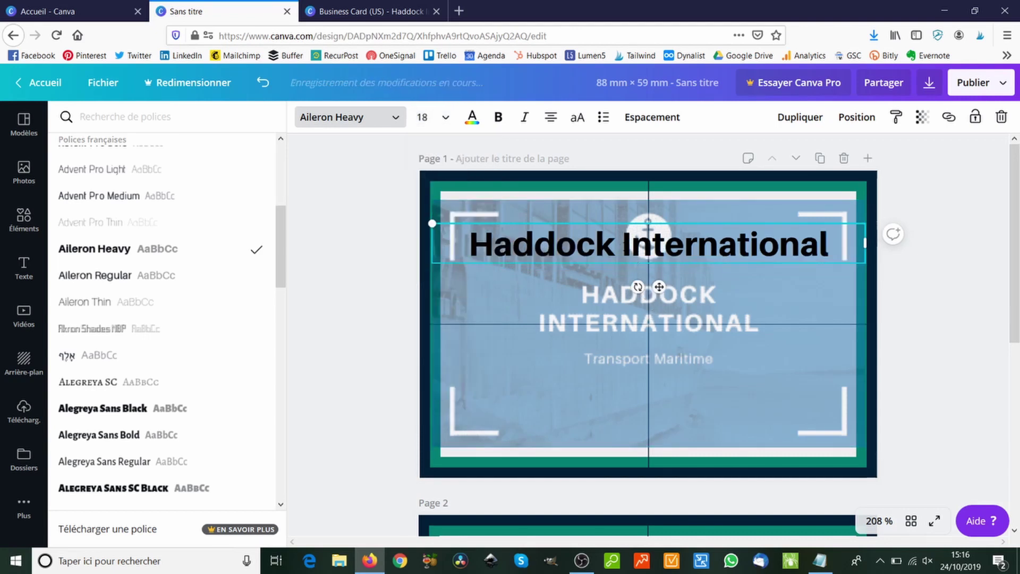
pyautogui.press('BackSpace')
pyautogui.press('Return')
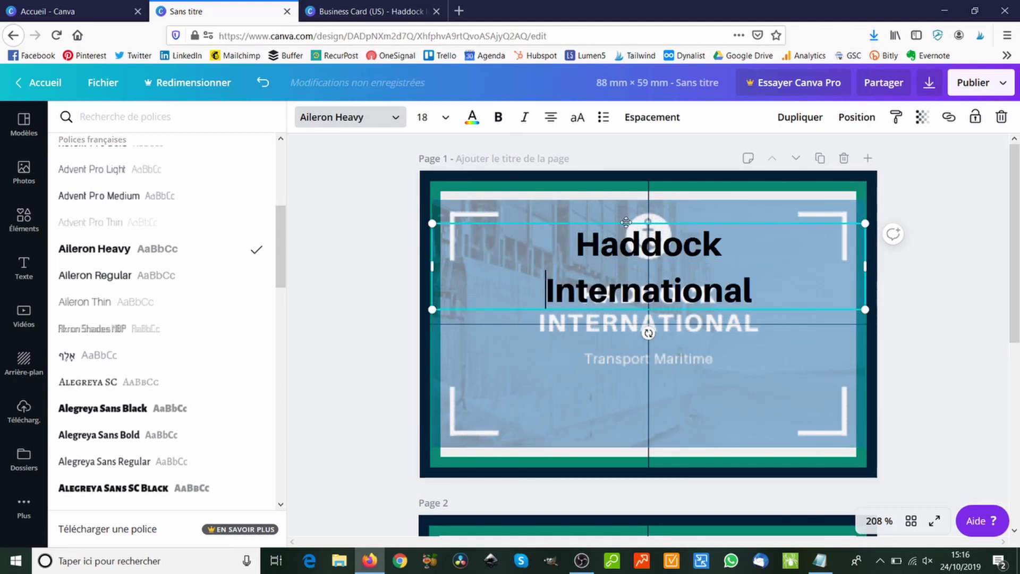
# - Move the two-line title over the company name in the card image and set its font size to 16
pyautogui.moveTo(631, 259)
pyautogui.mouseDown()
pyautogui.moveTo(624, 282)
pyautogui.moveTo(621, 271)
pyautogui.mouseUp()
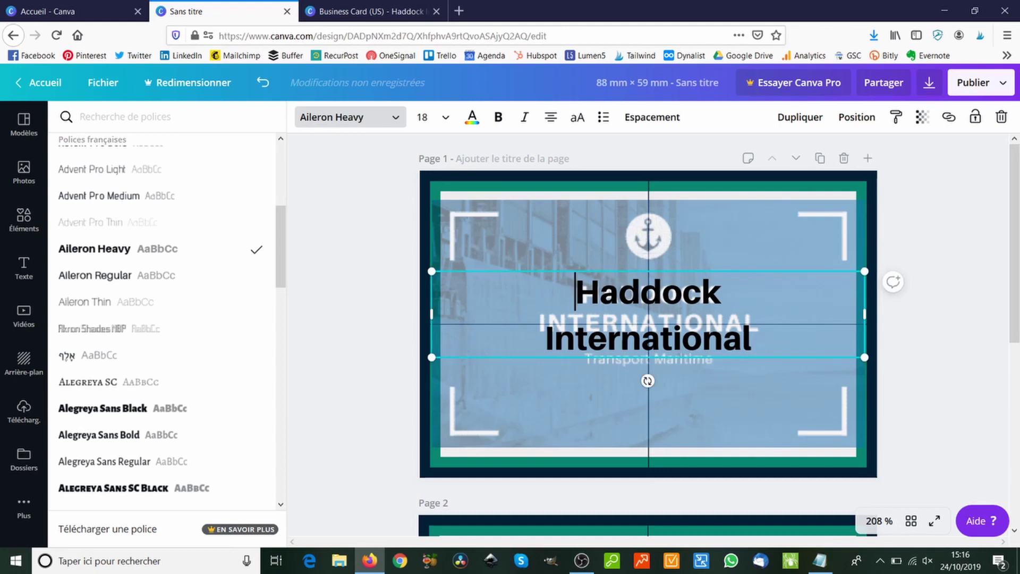
pyautogui.doubleClick(551, 336)
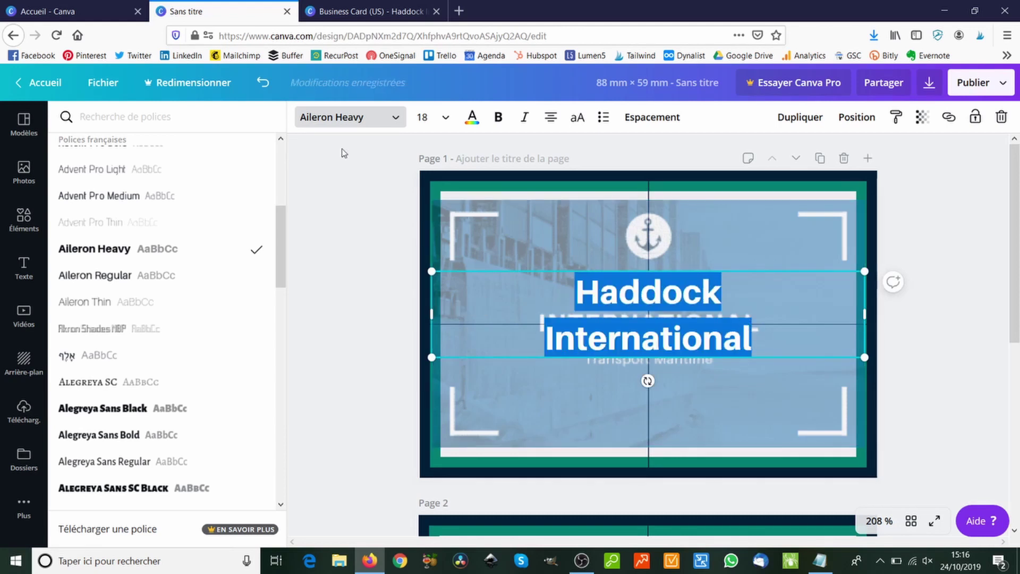
pyautogui.click(445, 118)
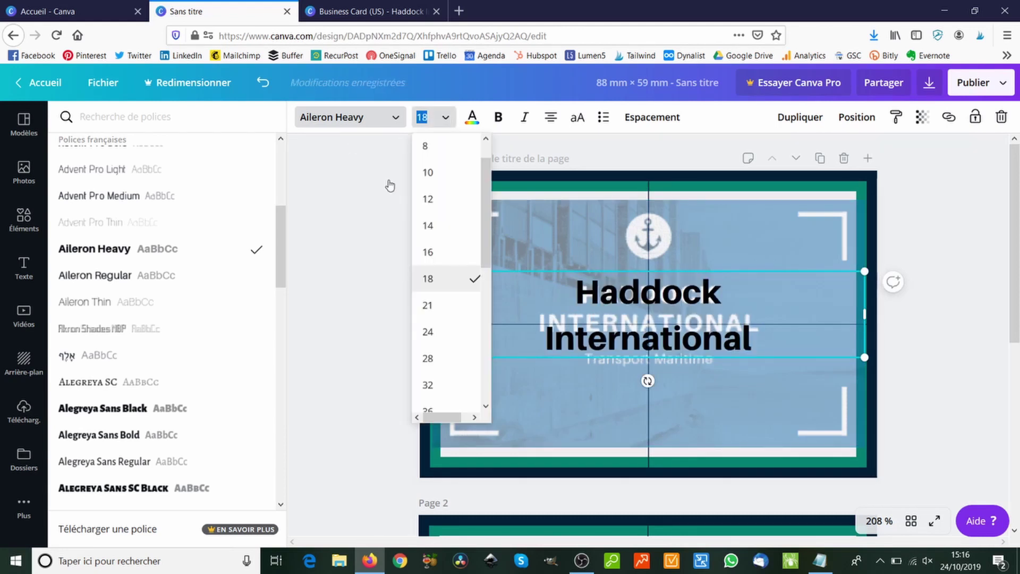
pyautogui.click(433, 254)
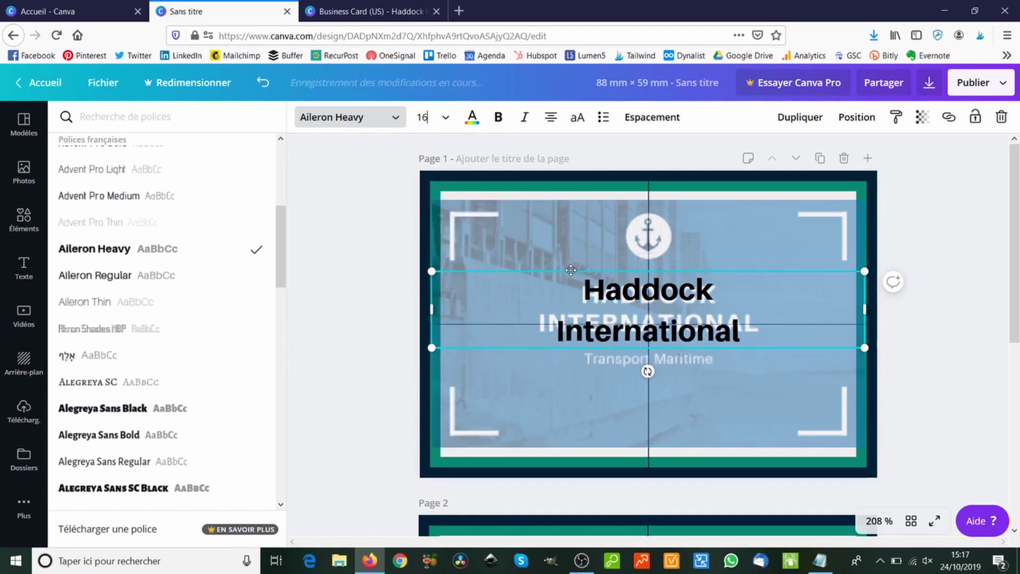
pyautogui.moveTo(570, 270); pyautogui.dragTo(764, 330)
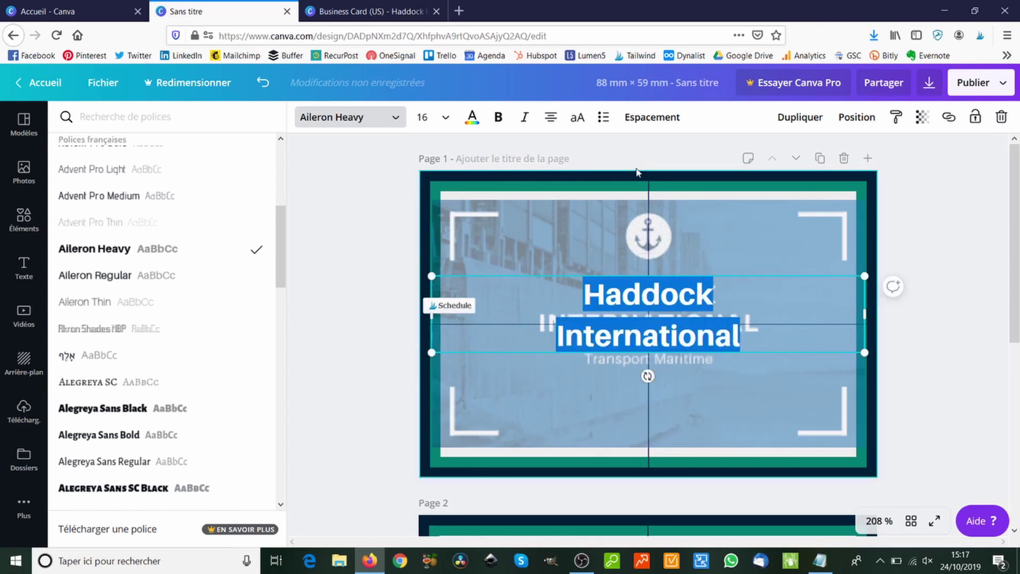
# - Tighten the line height of the "Haddock International" title to 1.14
pyautogui.click(645, 118)
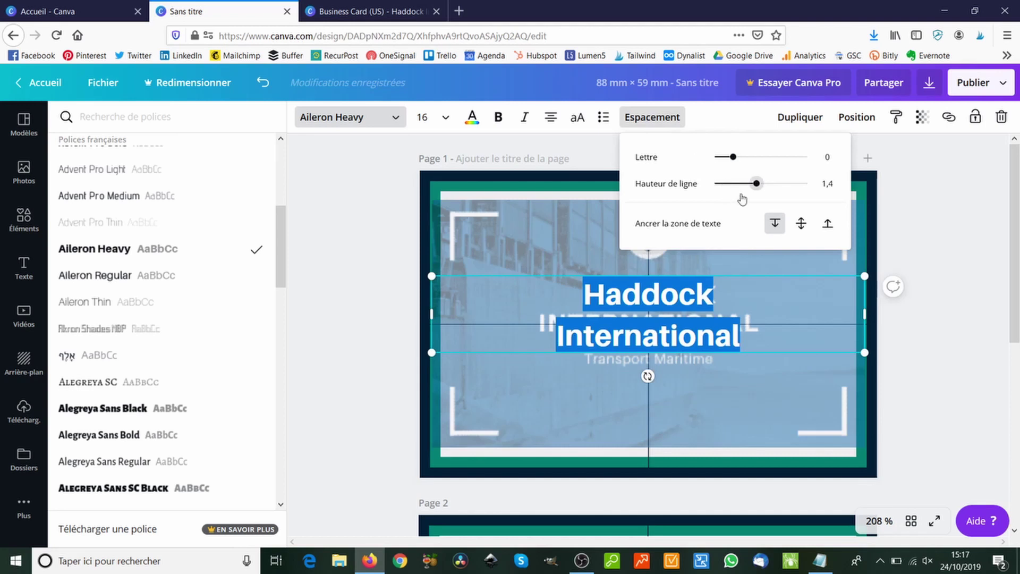
pyautogui.click(757, 185)
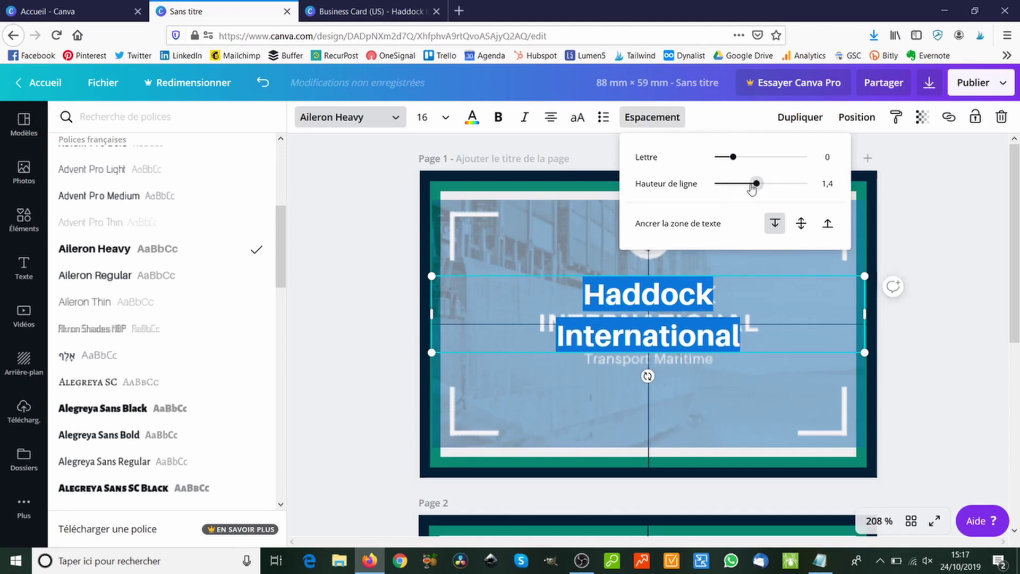
pyautogui.moveTo(757, 184); pyautogui.dragTo(745, 187)
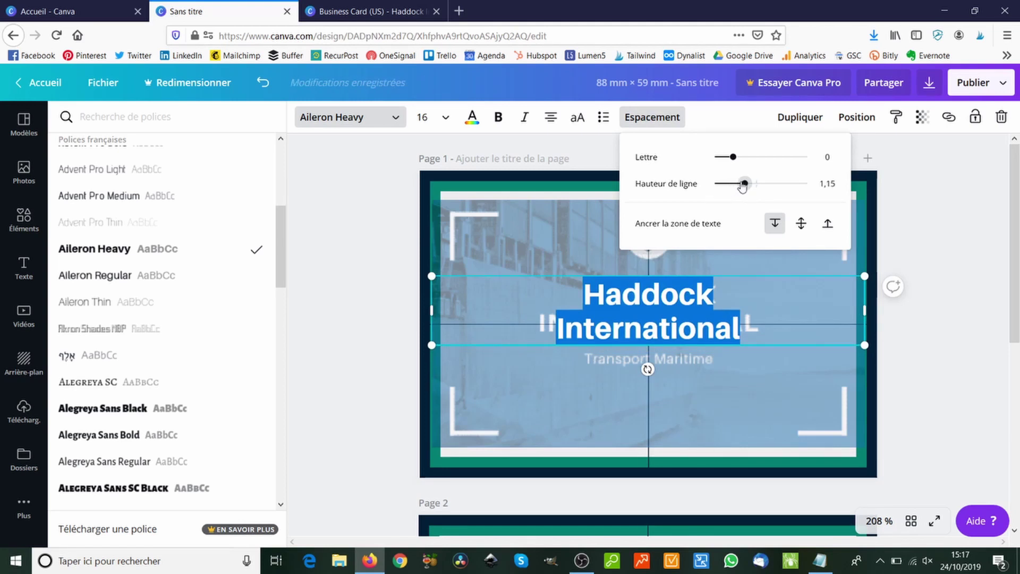
pyautogui.moveTo(743, 186); pyautogui.dragTo(736, 188)
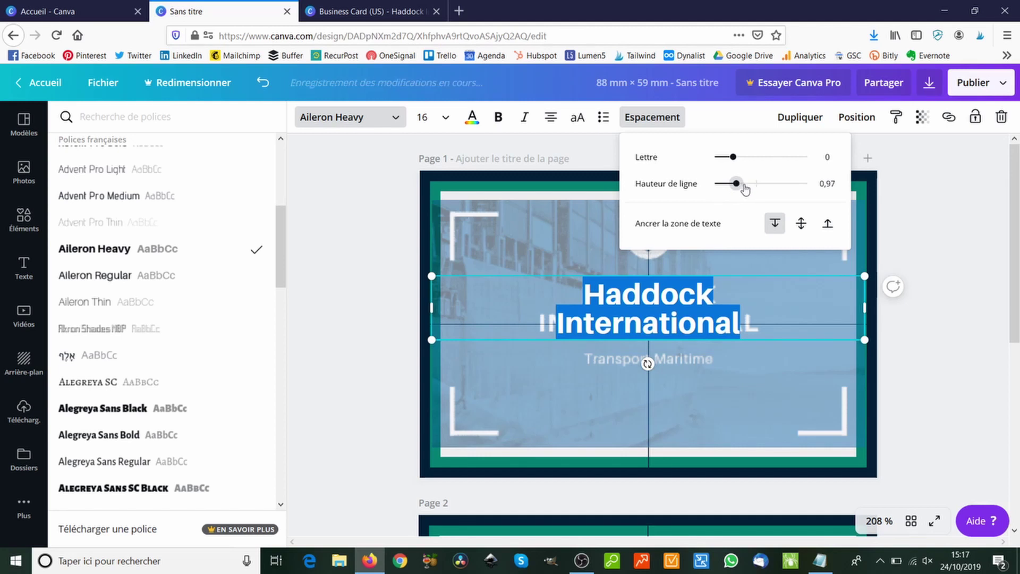
pyautogui.click(745, 185)
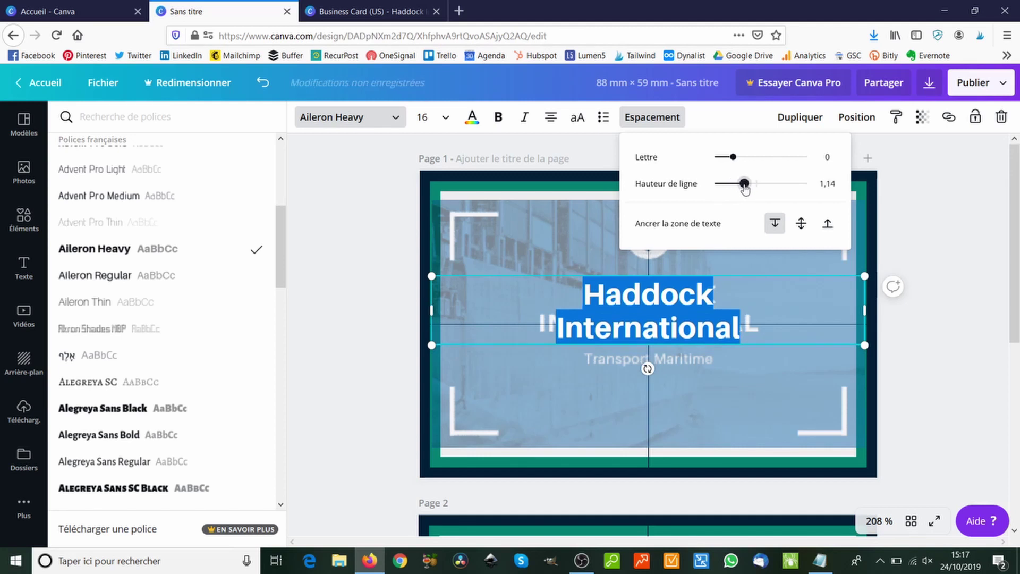
# - Set the line height of the "Haddock International" title to 1
pyautogui.click(827, 183)
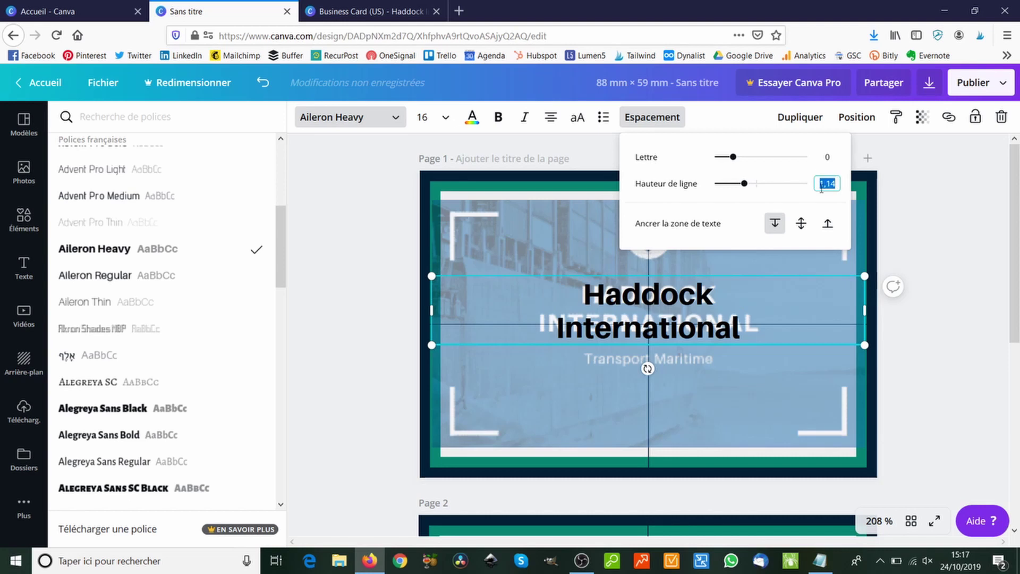
pyautogui.write('1,13')
pyautogui.press('Return')
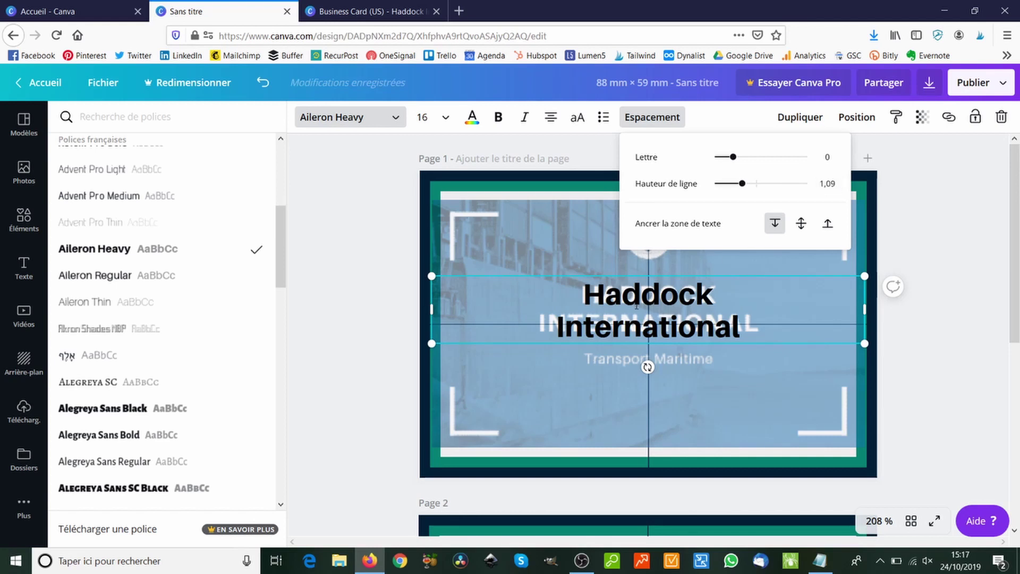
pyautogui.click(828, 183)
pyautogui.write('1')
pyautogui.press('Return')
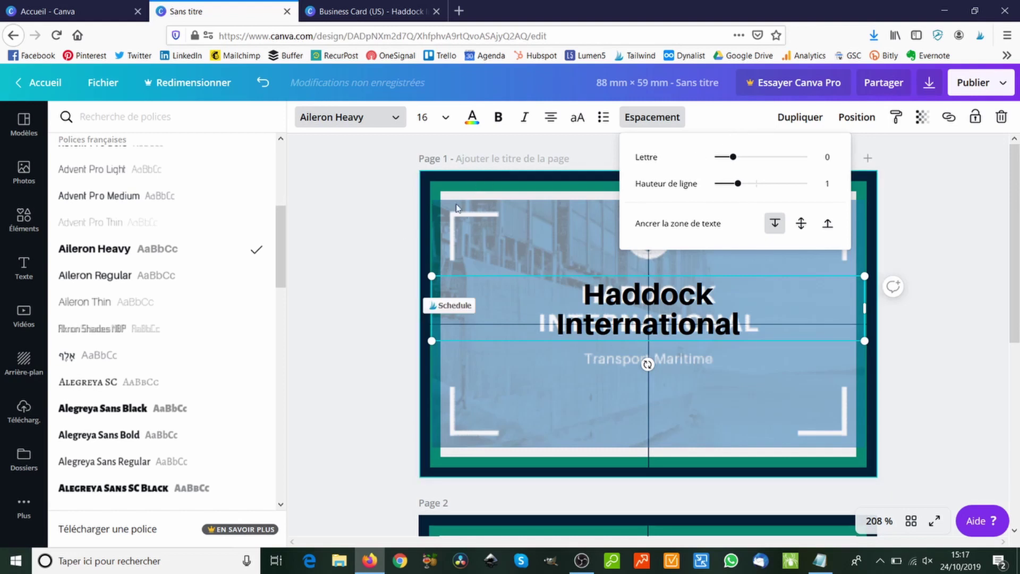
pyautogui.click(556, 300)
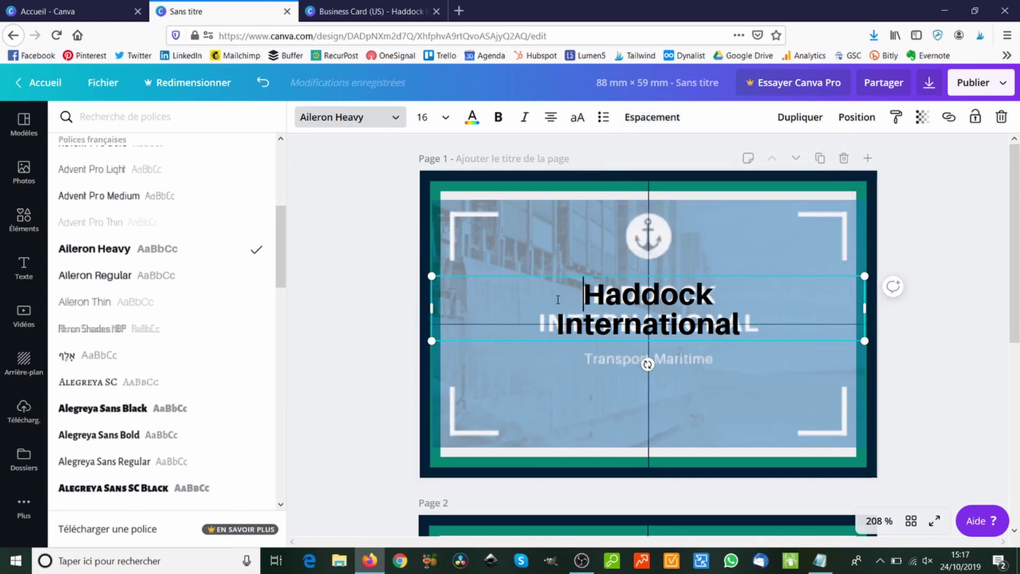
pyautogui.click(525, 399)
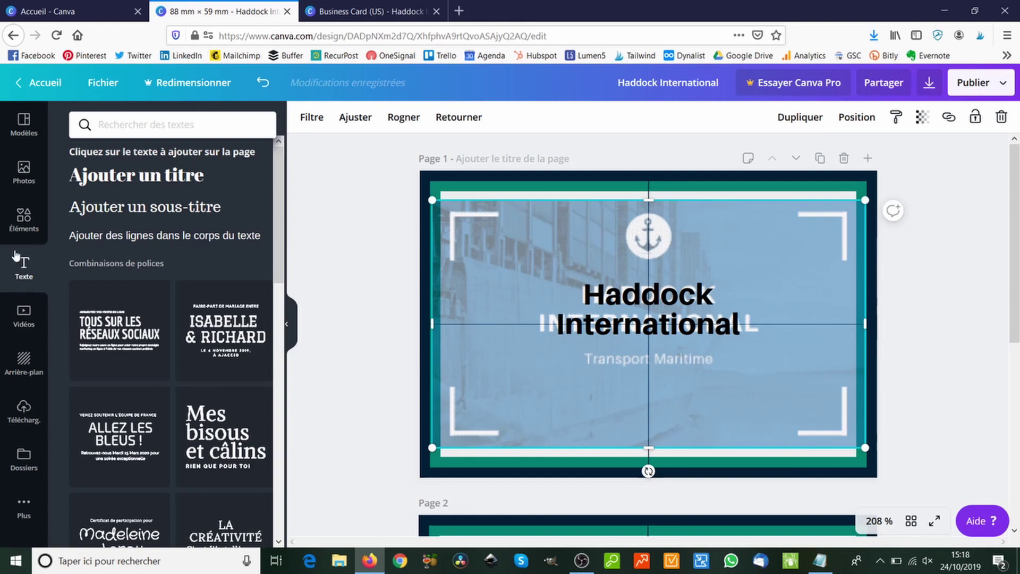
# - Add a square shape to page 1, shrink it to a small marker over the title, and colour it red
pyautogui.click(23, 218)
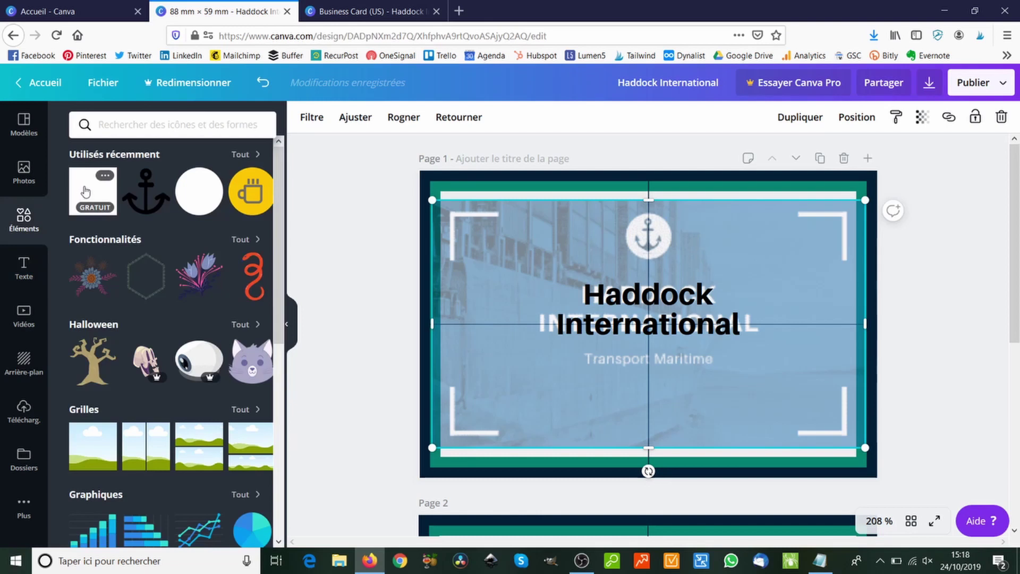
pyautogui.click(85, 193)
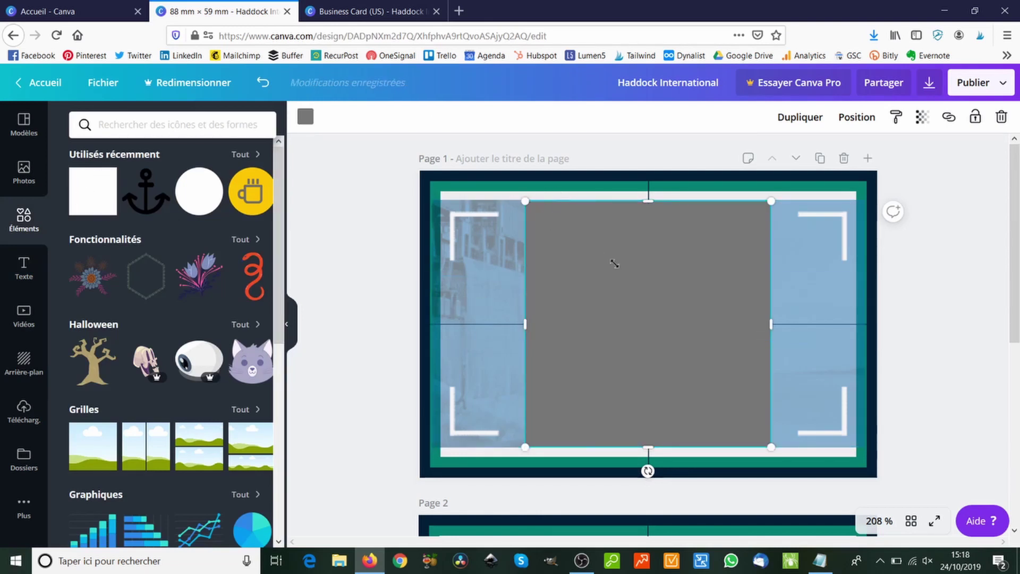
pyautogui.moveTo(614, 263); pyautogui.dragTo(624, 279)
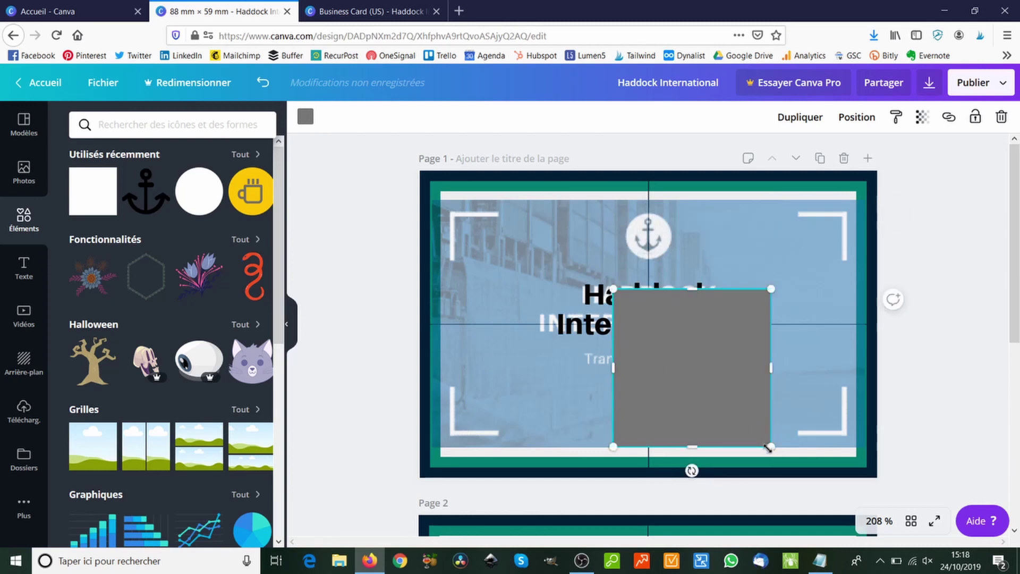
pyautogui.moveTo(769, 448); pyautogui.dragTo(608, 306)
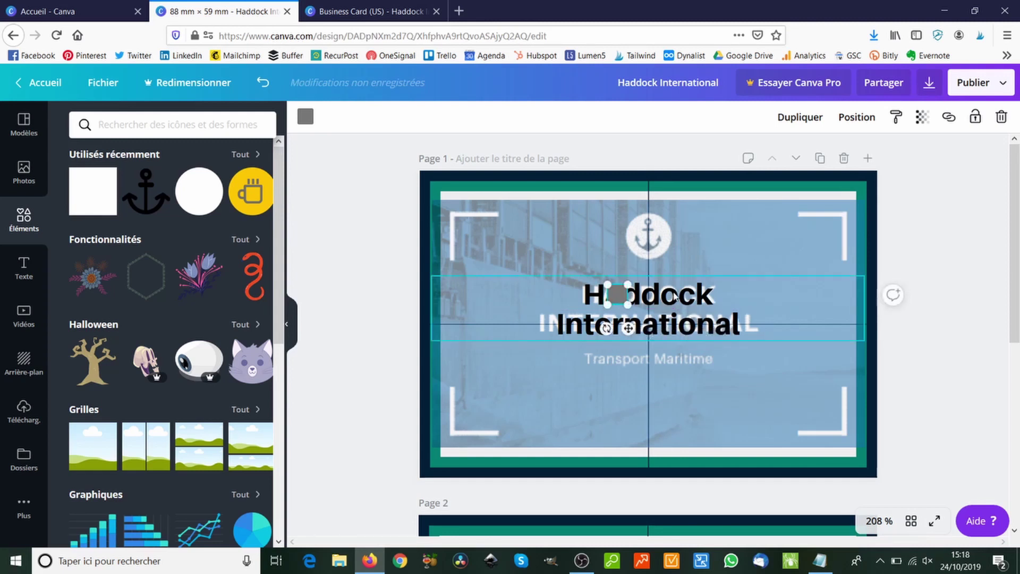
pyautogui.click(305, 116)
pyautogui.click(79, 327)
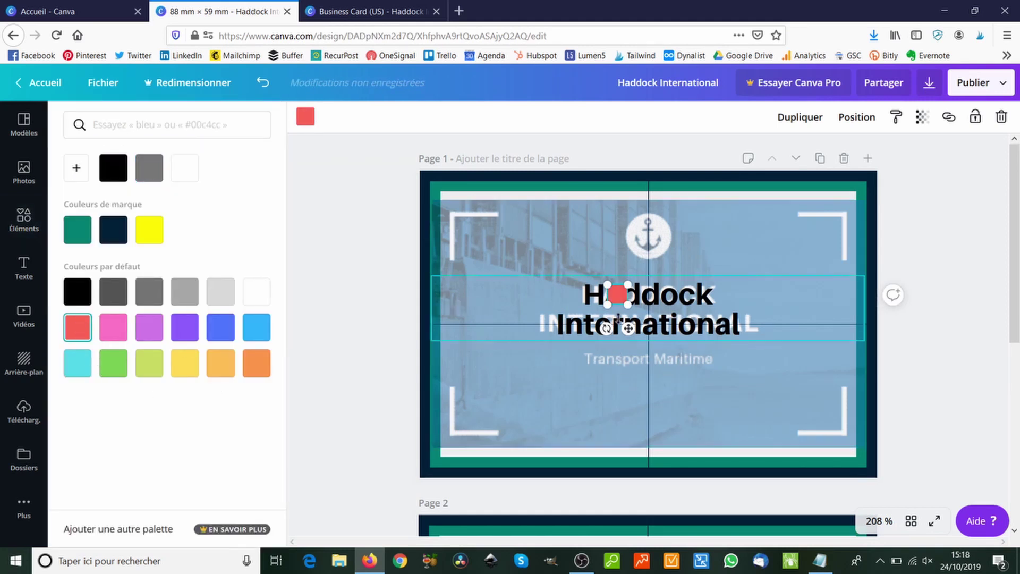
# - Place the red square just below "International" and a duplicate of it just above "Haddock" as spacing markers
pyautogui.moveTo(619, 296); pyautogui.dragTo(618, 348)
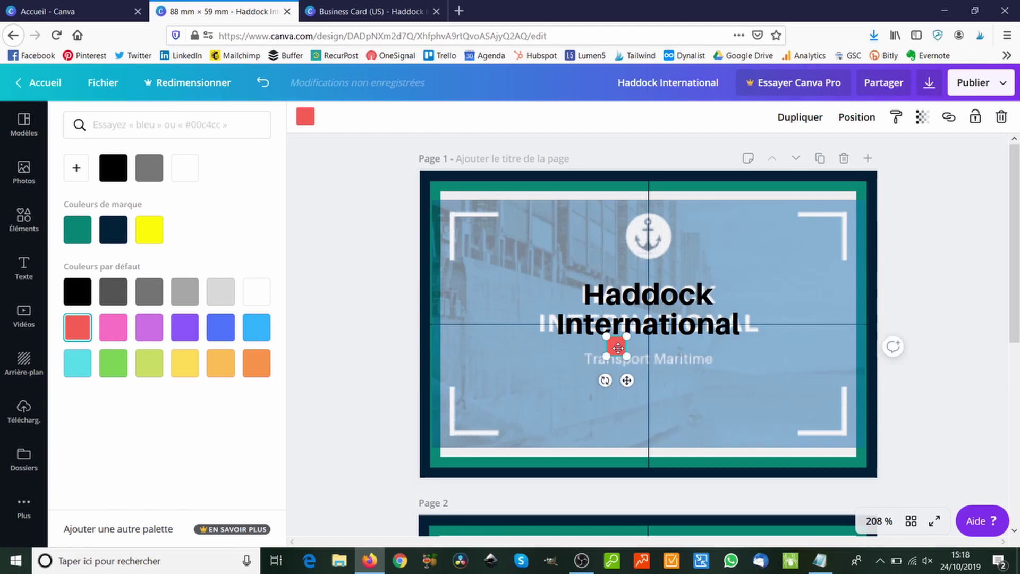
pyautogui.hotkey('ctrl', 'd')
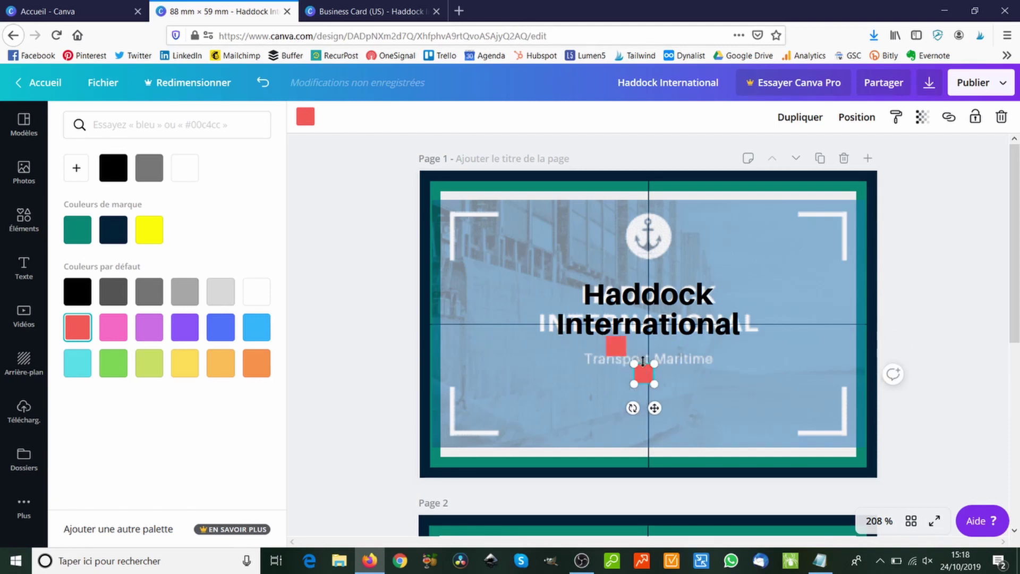
pyautogui.moveTo(640, 373); pyautogui.dragTo(591, 270)
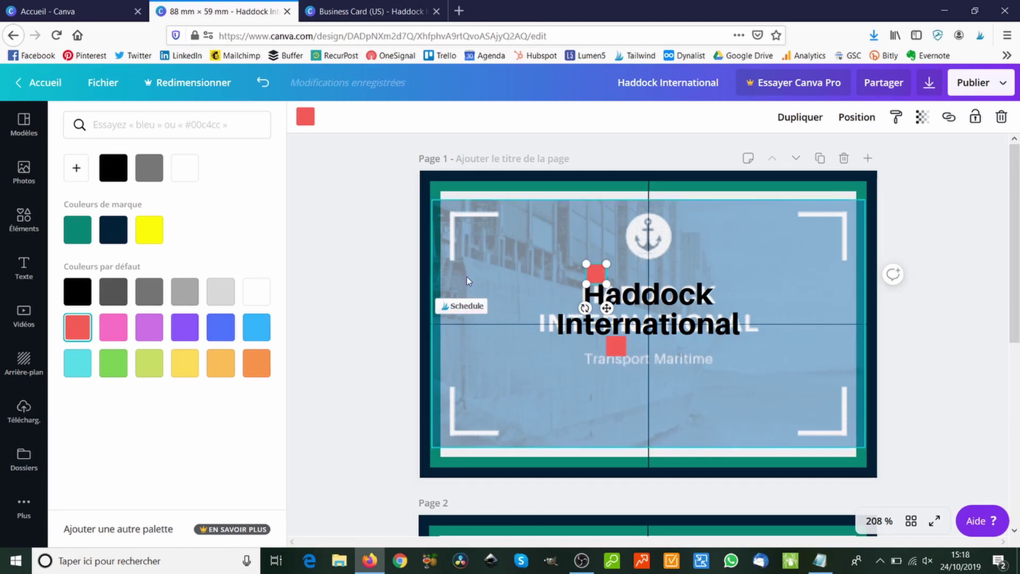
pyautogui.click(621, 347)
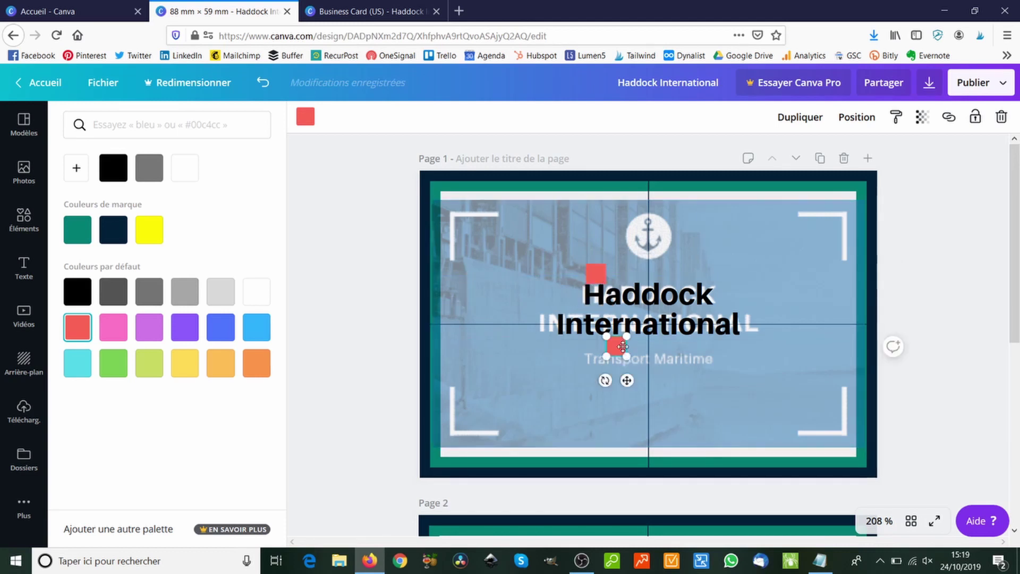
pyautogui.press('Up')
pyautogui.press('Up')
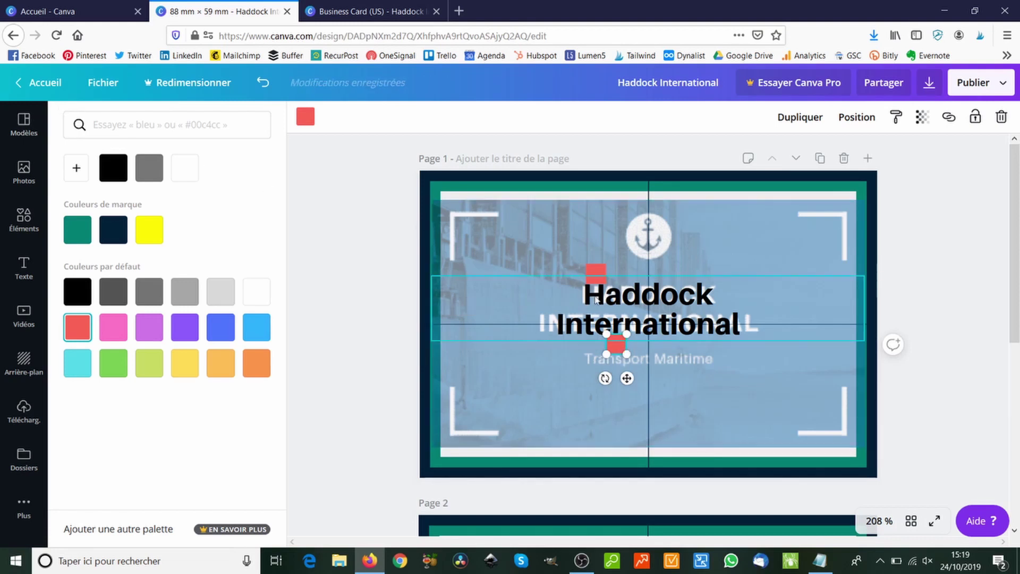
# - Duplicate the "Haddock International" title and centre the copy below the lower red square
pyautogui.click(639, 303)
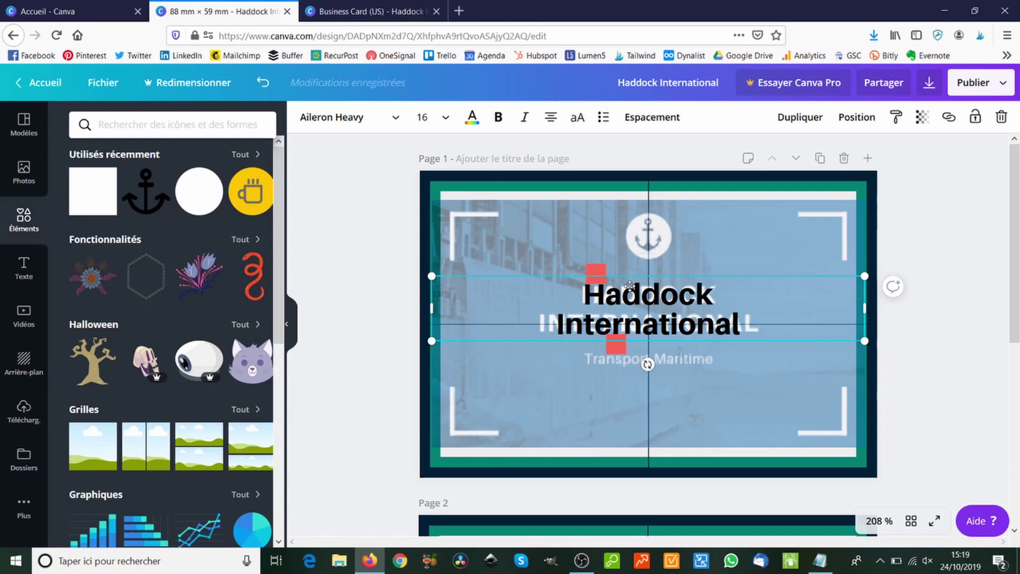
pyautogui.hotkey('ctrl', 'd')
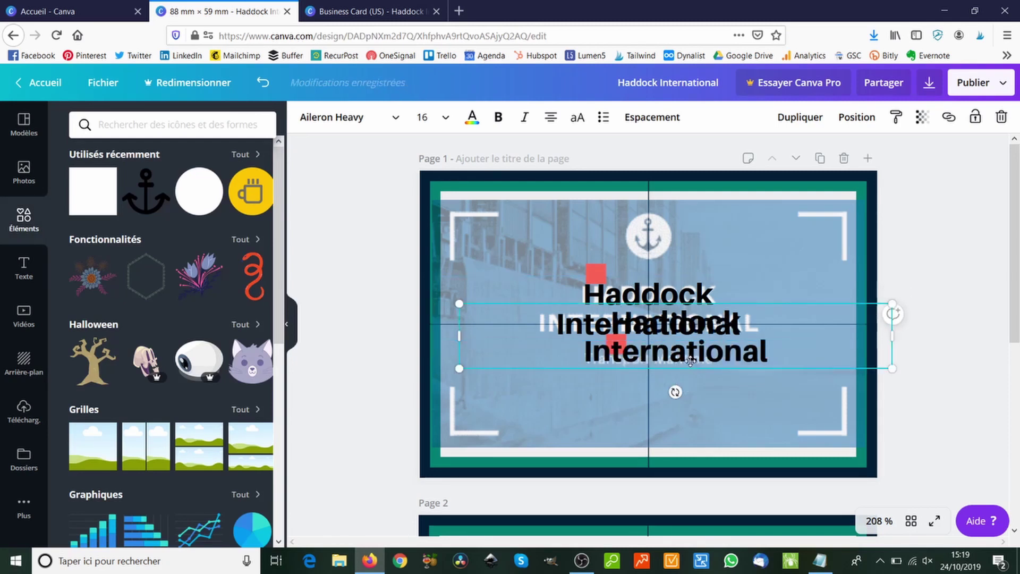
pyautogui.doubleClick(684, 352)
pyautogui.moveTo(803, 356); pyautogui.dragTo(567, 318)
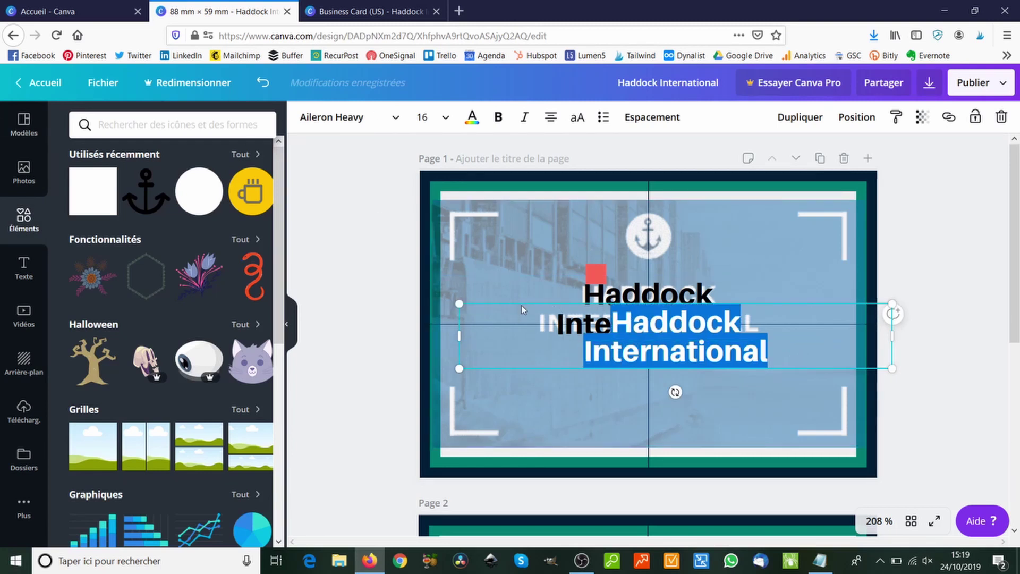
pyautogui.moveTo(521, 305); pyautogui.dragTo(500, 327)
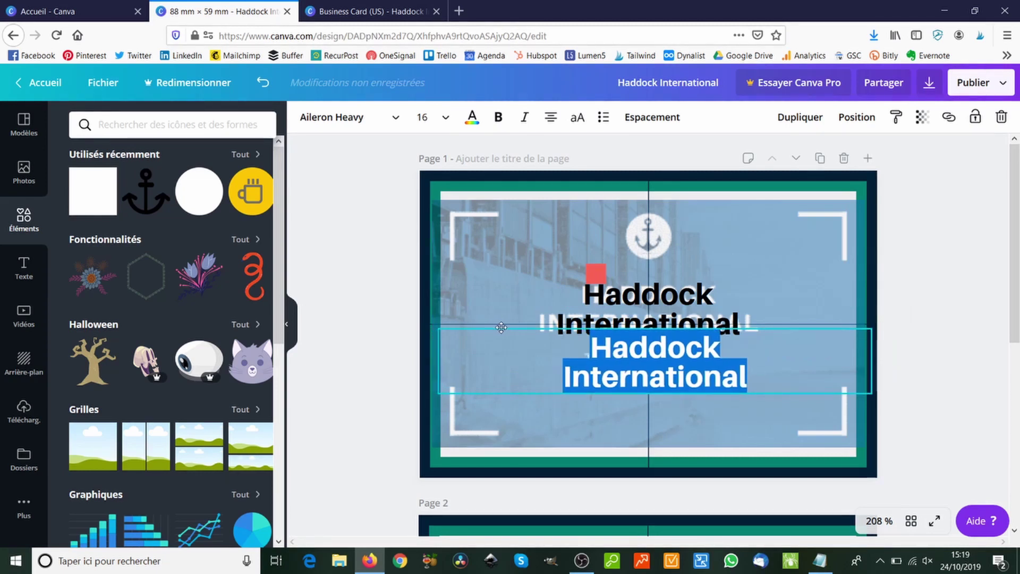
pyautogui.moveTo(501, 327); pyautogui.dragTo(496, 356)
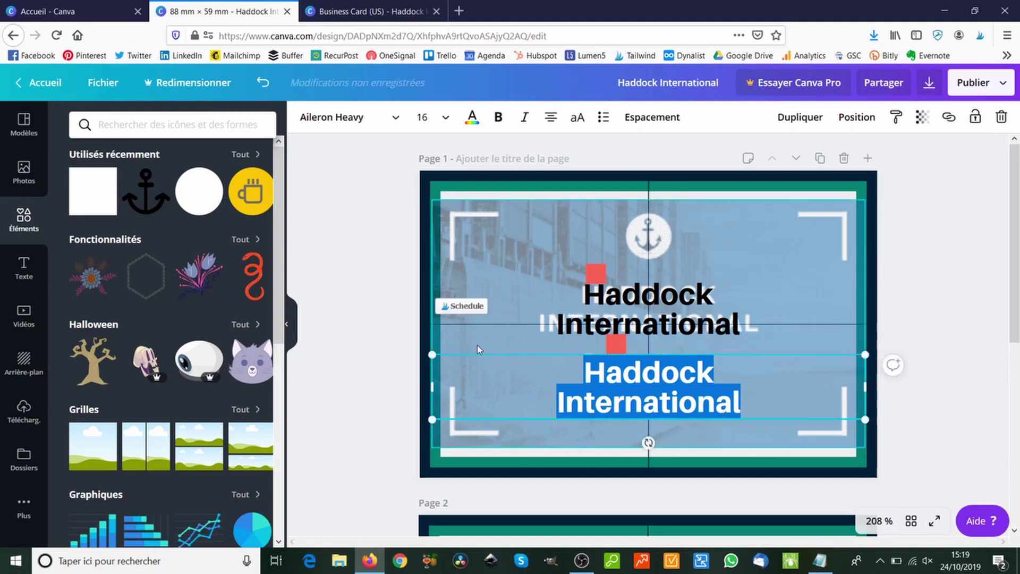
# - Set the duplicated title's font to Aileron Regular at size 8
pyautogui.click(332, 123)
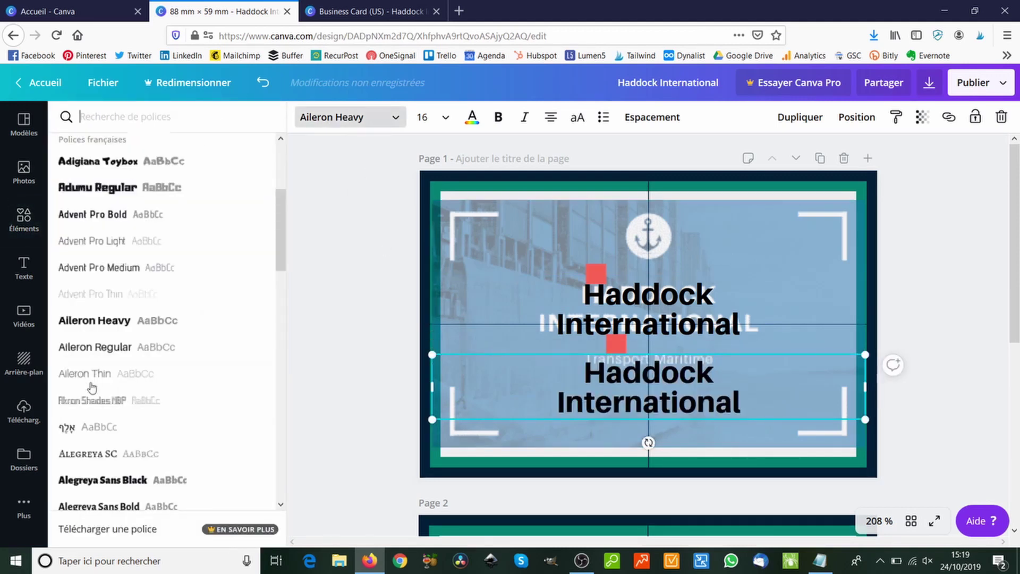
pyautogui.click(85, 353)
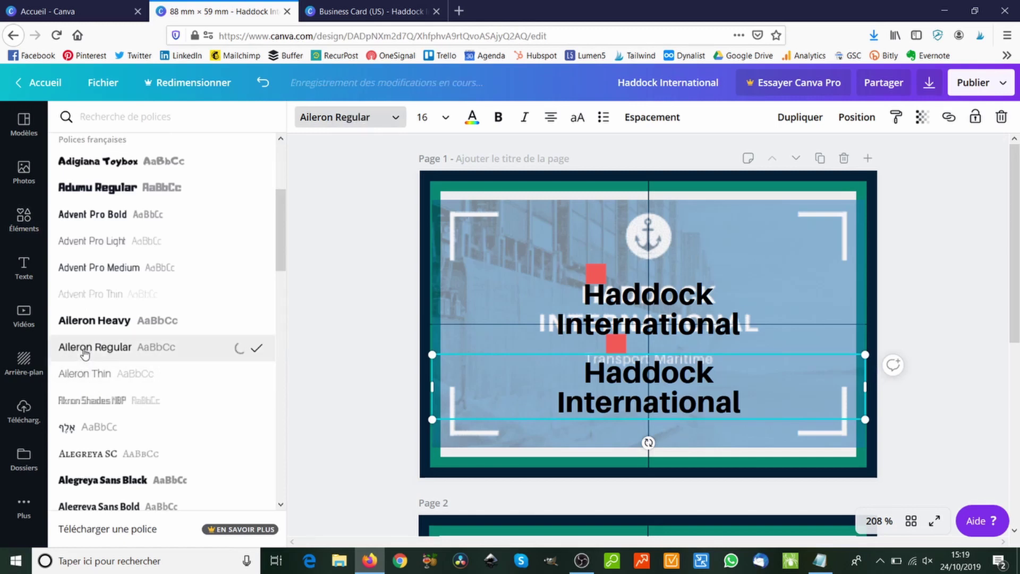
pyautogui.click(442, 121)
pyautogui.click(431, 175)
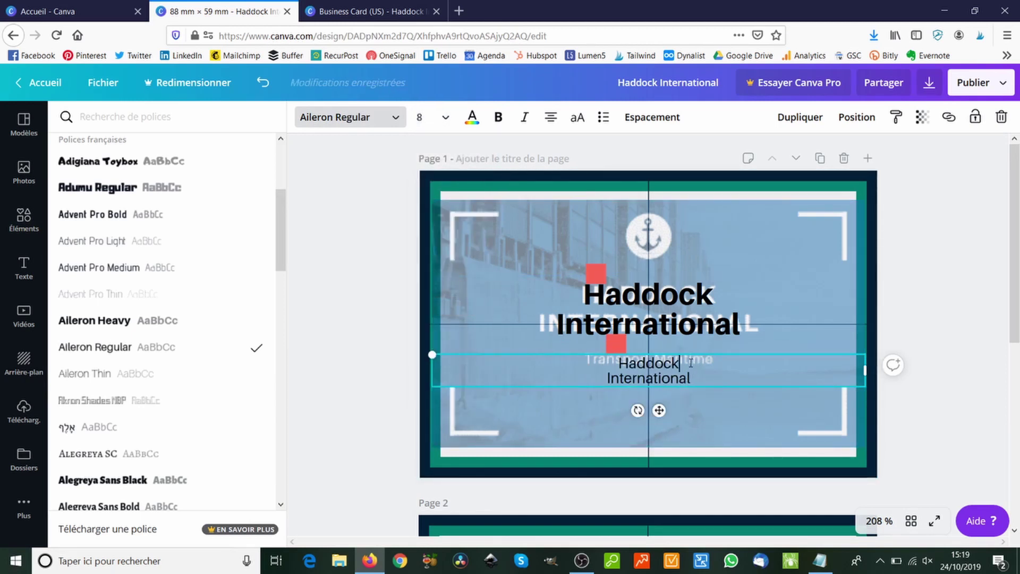
# - Copy "Transport Maritime" from the Notepad file "texte carte" and replace the duplicated title's text in Canva with it
pyautogui.hotkey('alt', 'Tab')
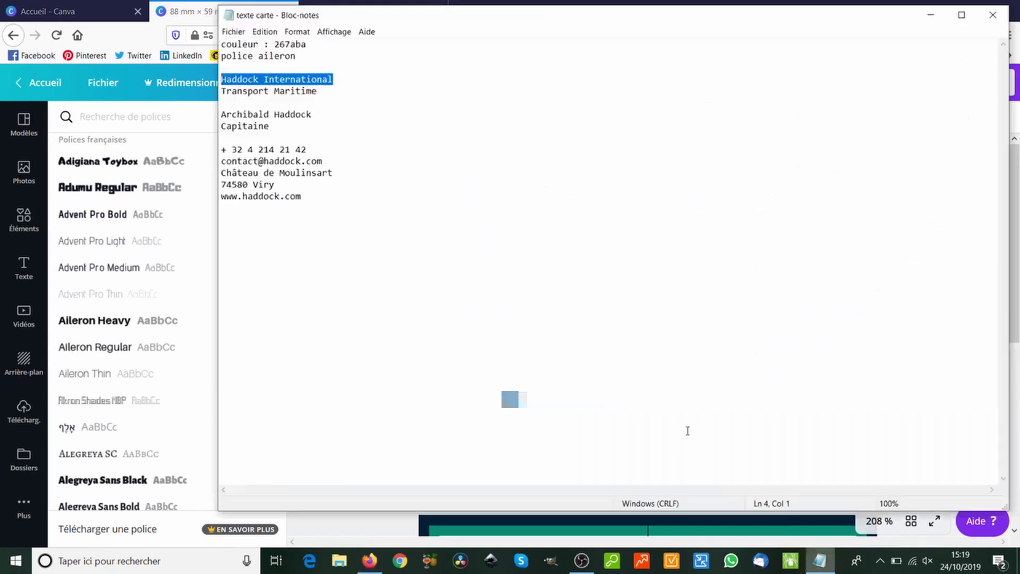
pyautogui.moveTo(318, 91); pyautogui.dragTo(194, 93)
pyautogui.hotkey('ctrl', 'c')
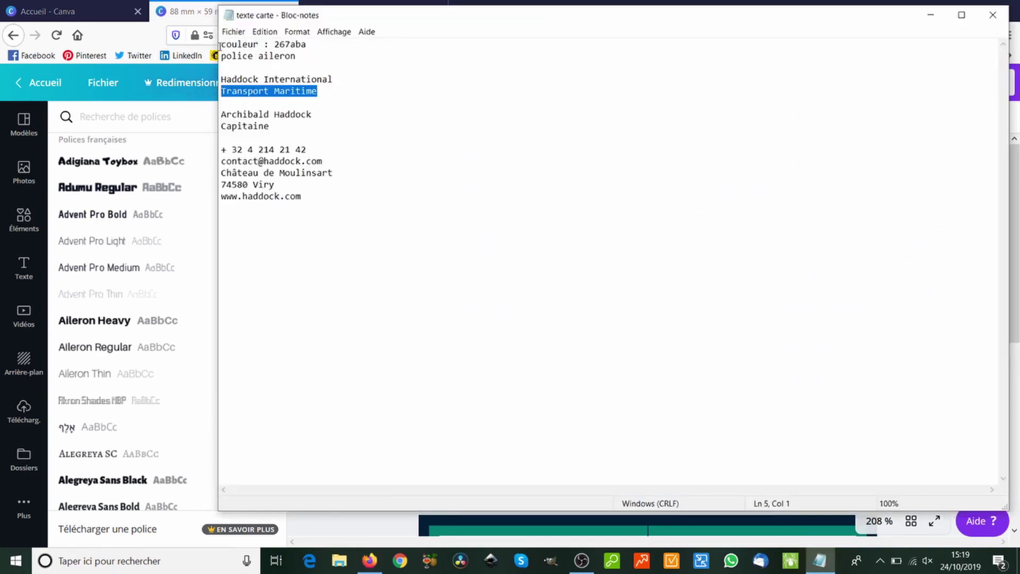
pyautogui.click(182, 11)
pyautogui.moveTo(709, 380); pyautogui.dragTo(588, 367)
pyautogui.hotkey('ctrl', 'v')
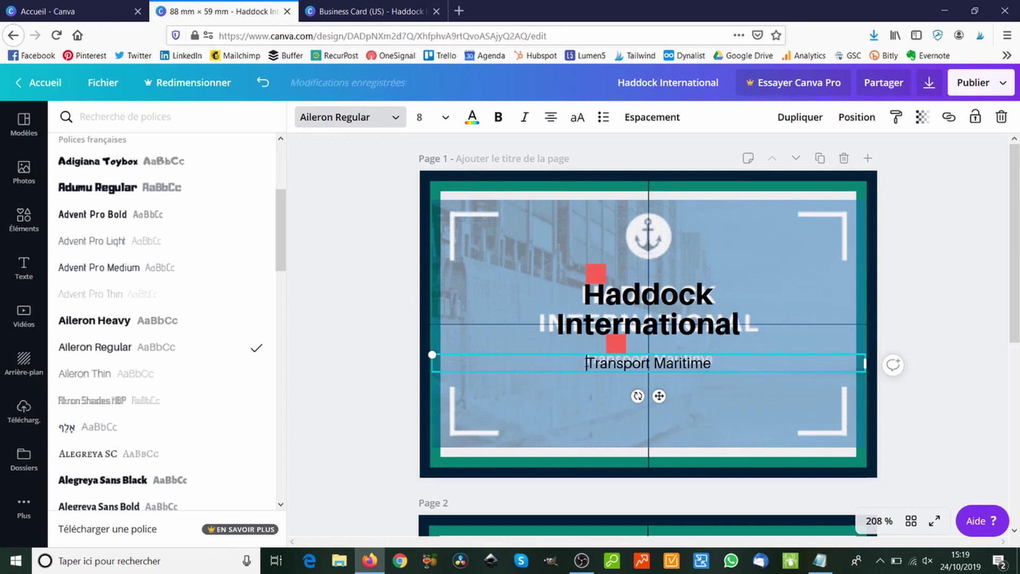
# - Fine-tune the font size of the "Transport Maritime" tagline to a value between 6 and 8
pyautogui.moveTo(587, 363); pyautogui.dragTo(729, 351)
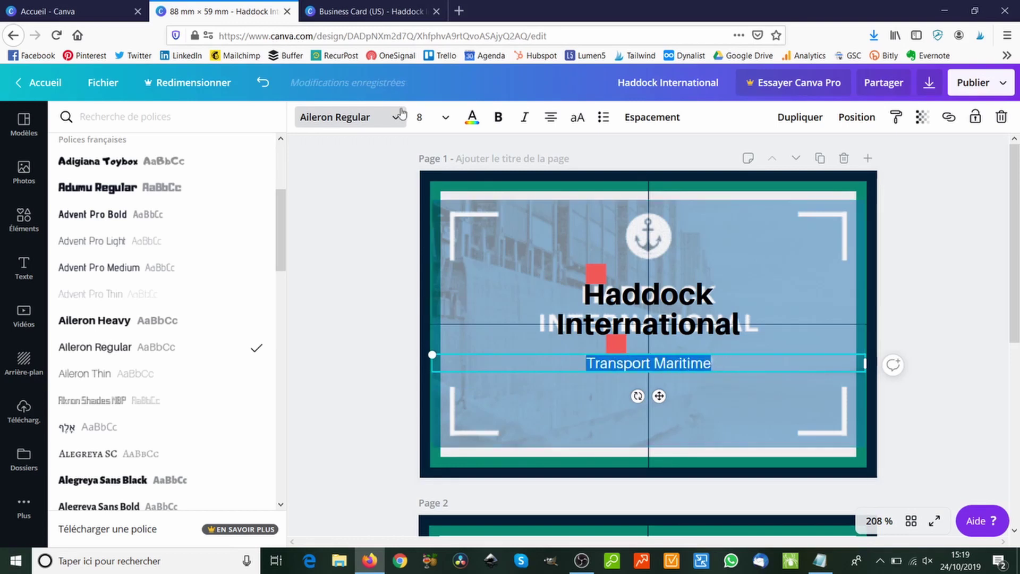
pyautogui.click(420, 117)
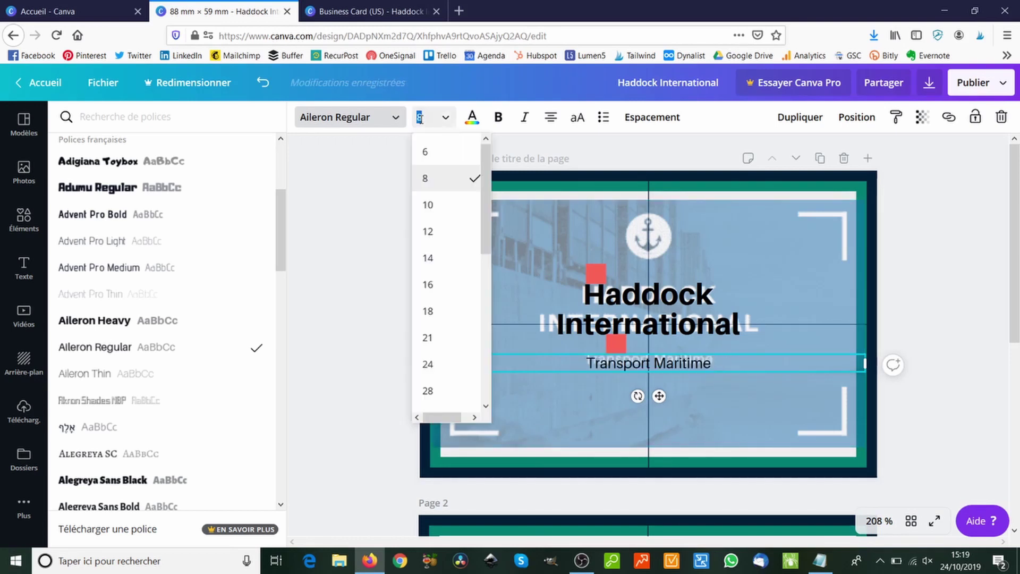
pyautogui.click(428, 154)
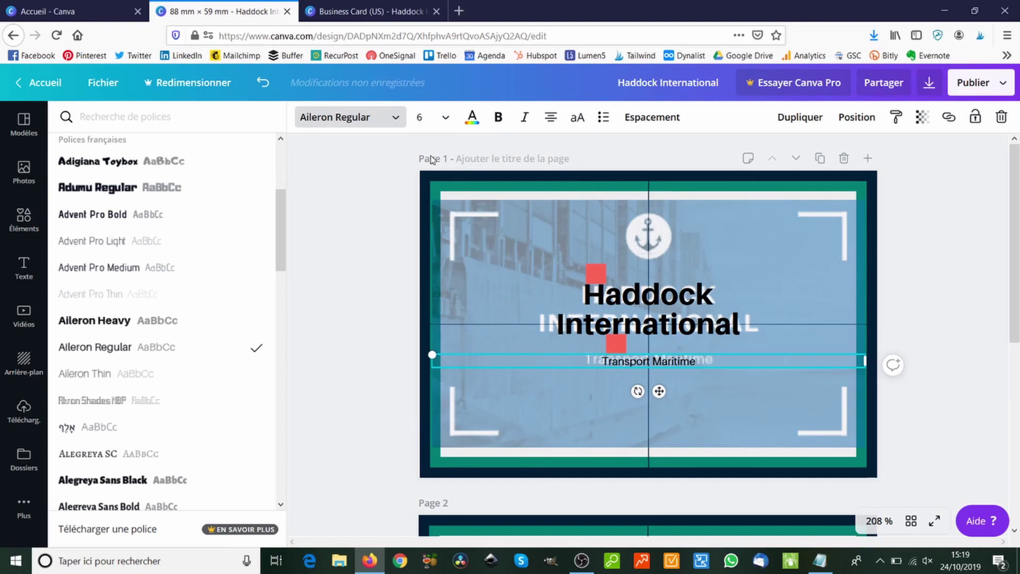
pyautogui.click(417, 118)
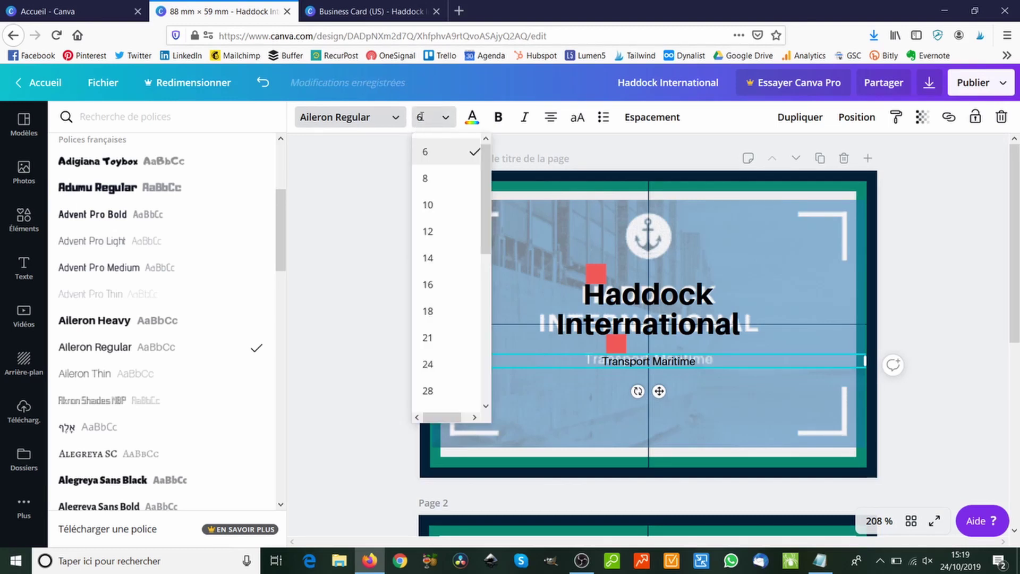
pyautogui.click(421, 117)
pyautogui.press('BackSpace')
pyautogui.hotkey('ctrl', 'a')
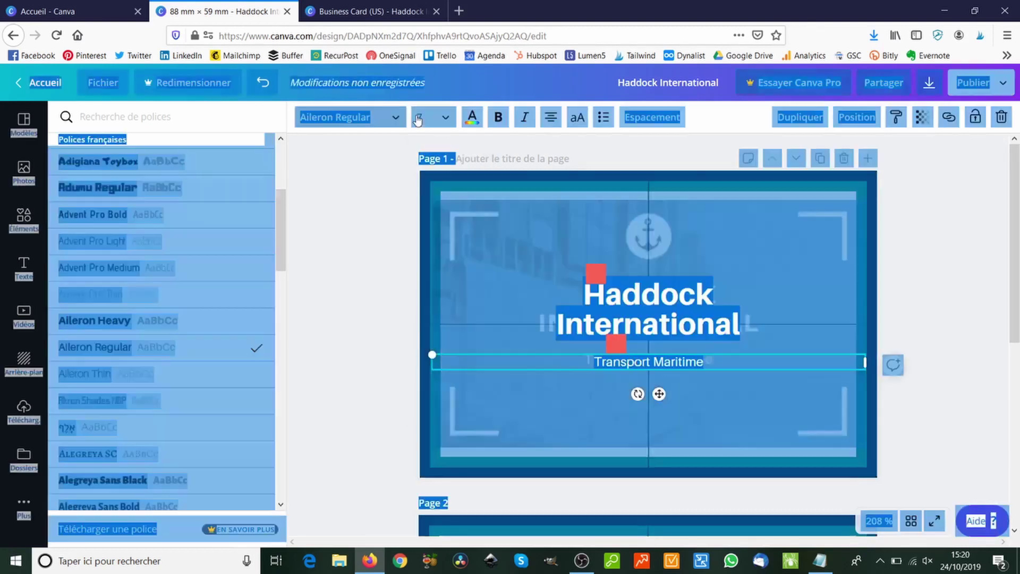
pyautogui.click(598, 402)
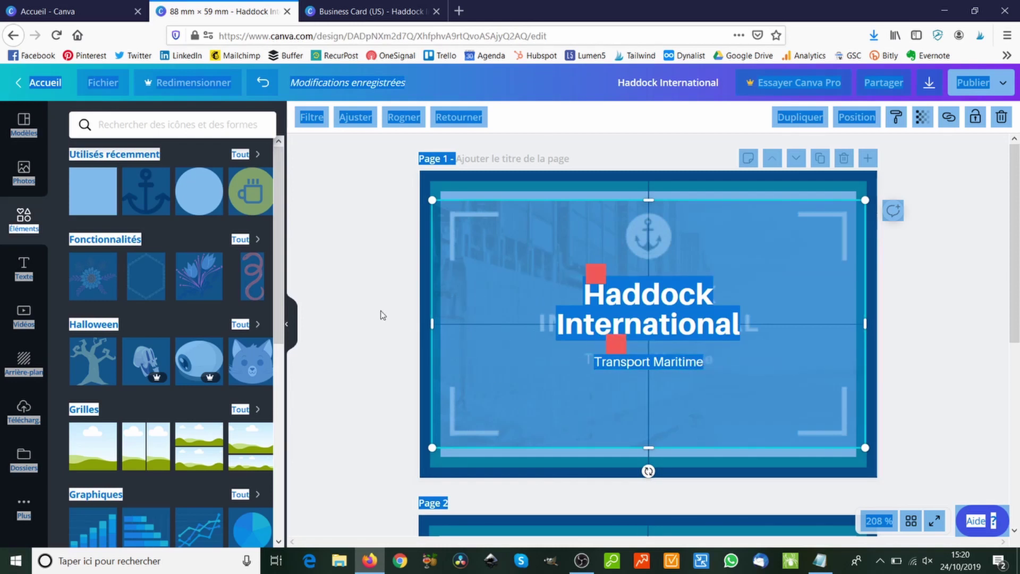
pyautogui.click(488, 156)
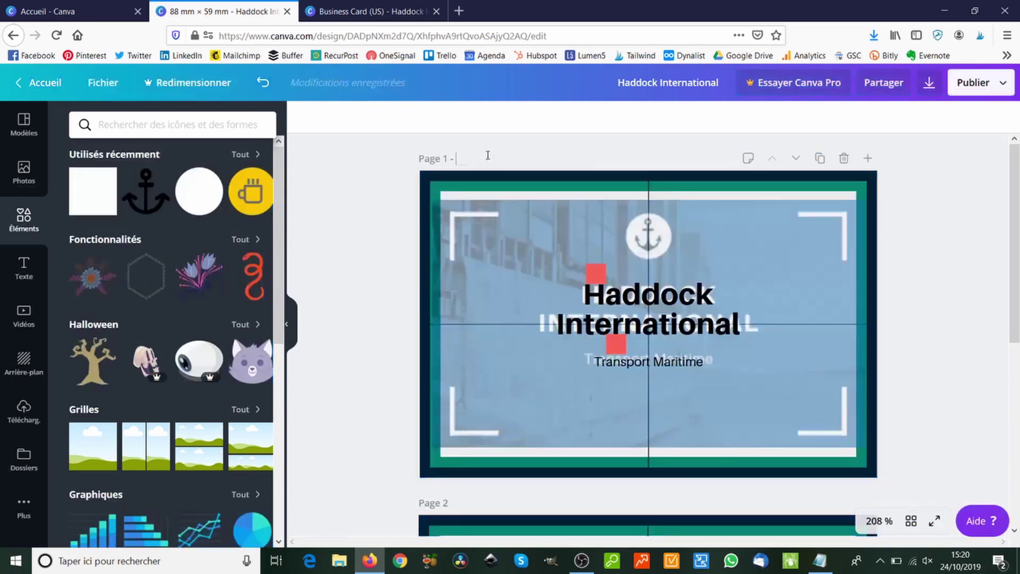
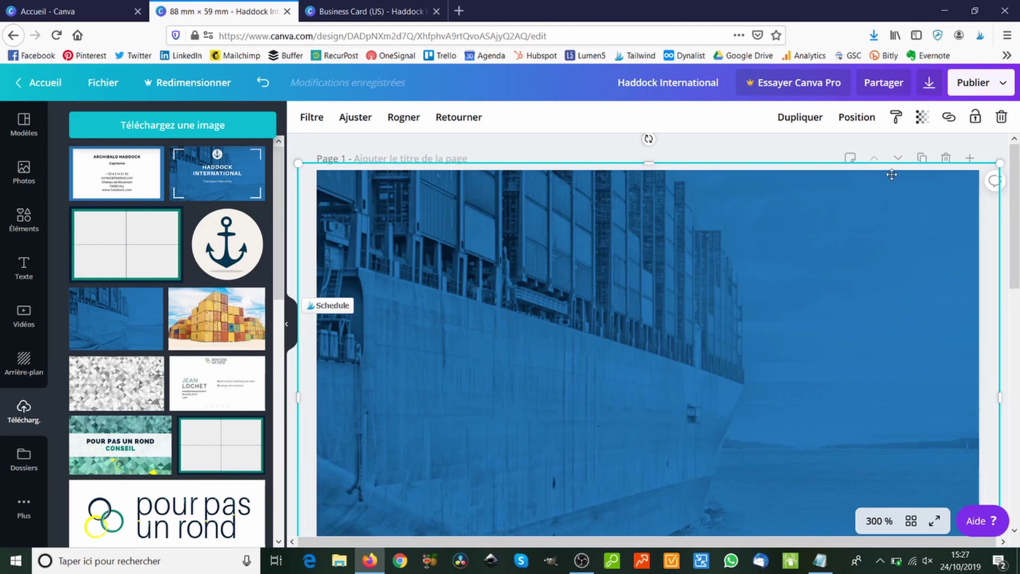
# - Send the blue ship photo to the back of page 1, and delete the semi-transparent card image and the print template
pyautogui.click(850, 124)
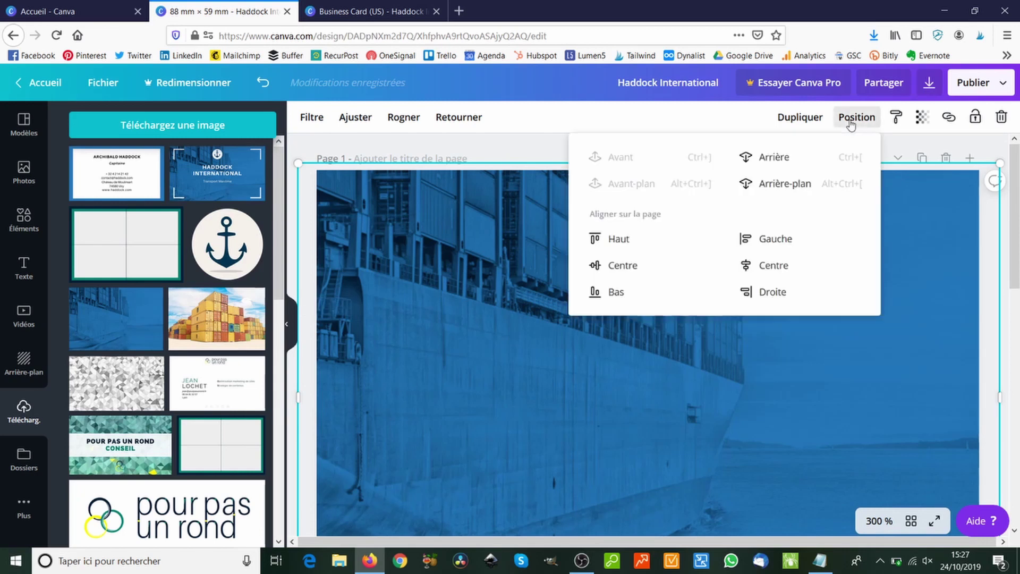
pyautogui.click(776, 185)
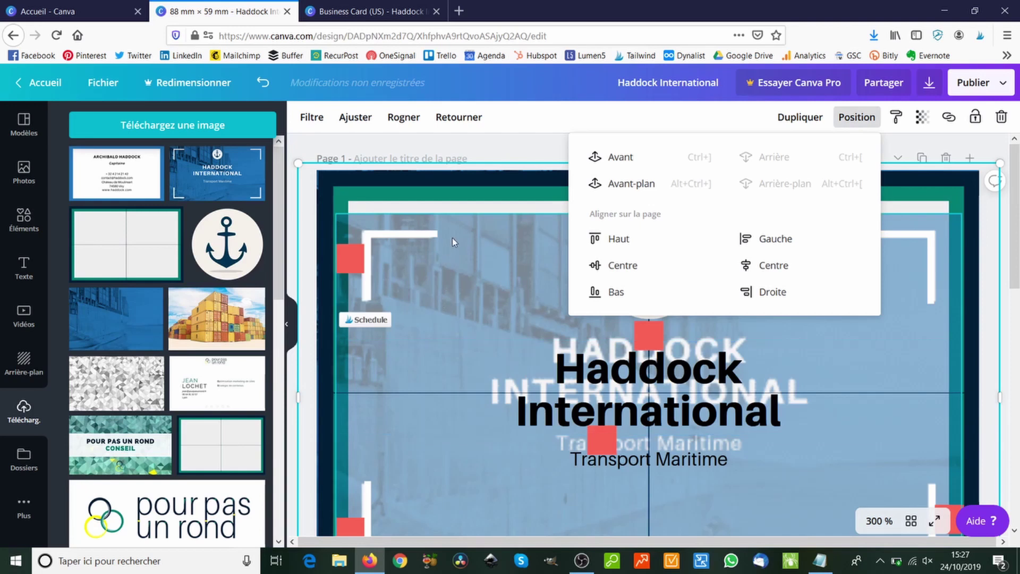
pyautogui.click(455, 260)
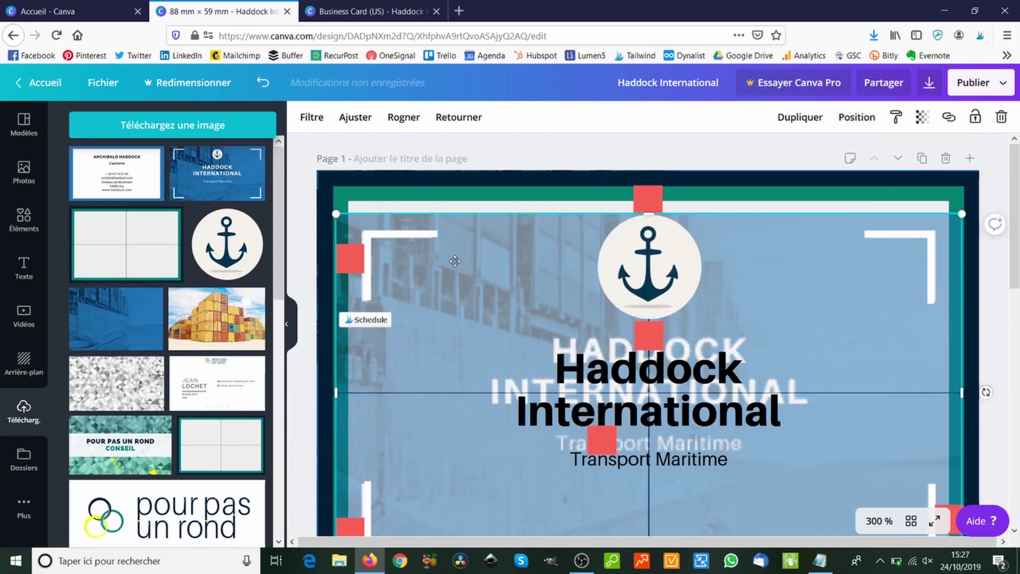
pyautogui.press('Delete')
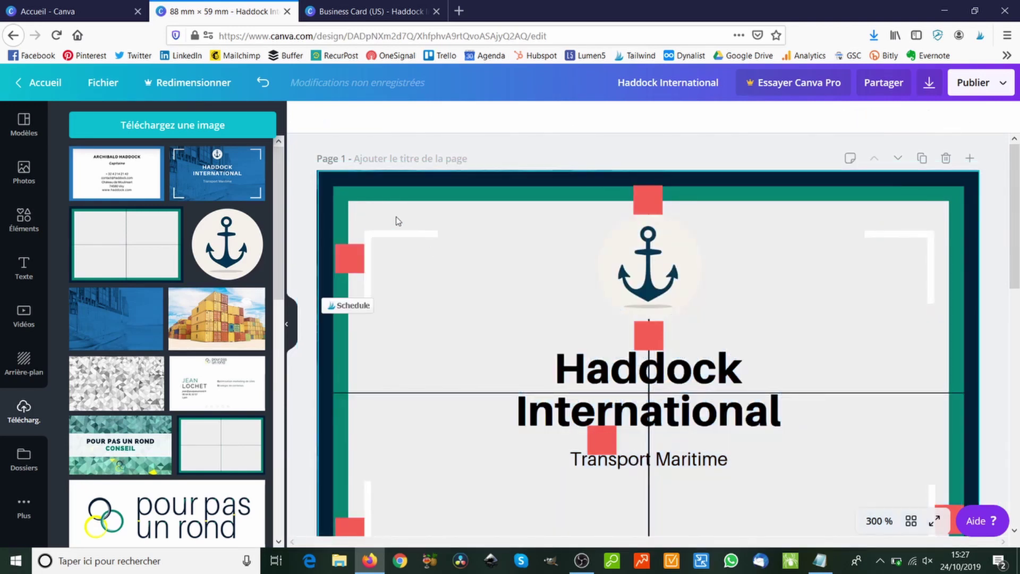
pyautogui.hotkey('ctrl', 'z')
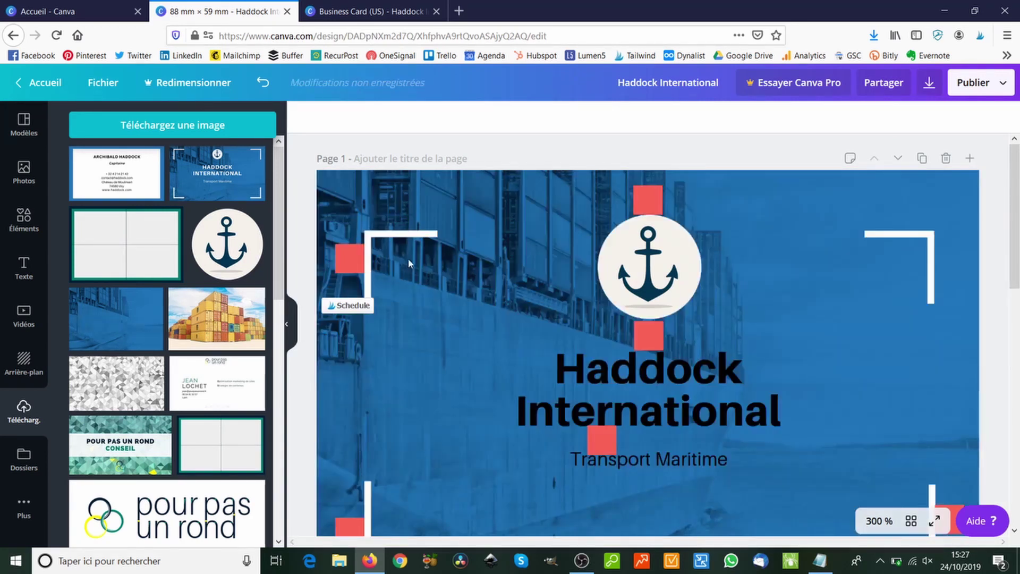
# - Colour the "Haddock International" title on page 1 white
pyautogui.scroll(-3, 406, 274)
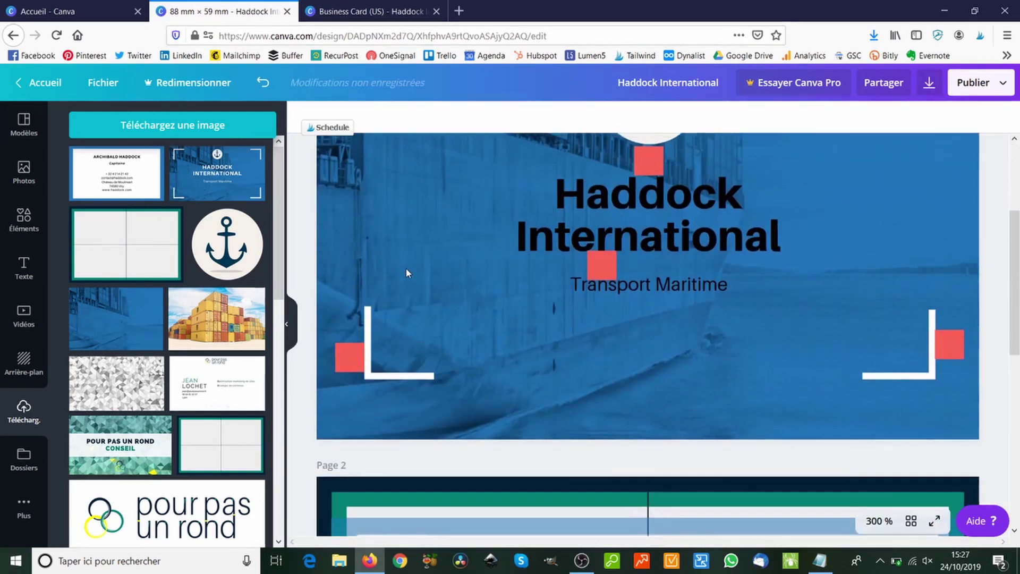
pyautogui.scroll(2, 407, 272)
pyautogui.scroll(1, 406, 273)
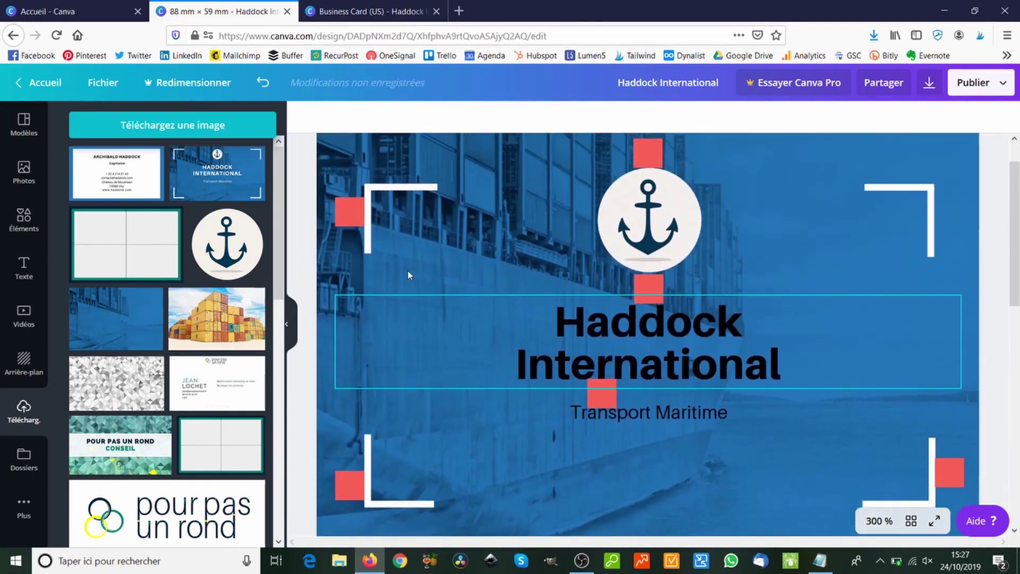
pyautogui.click(572, 338)
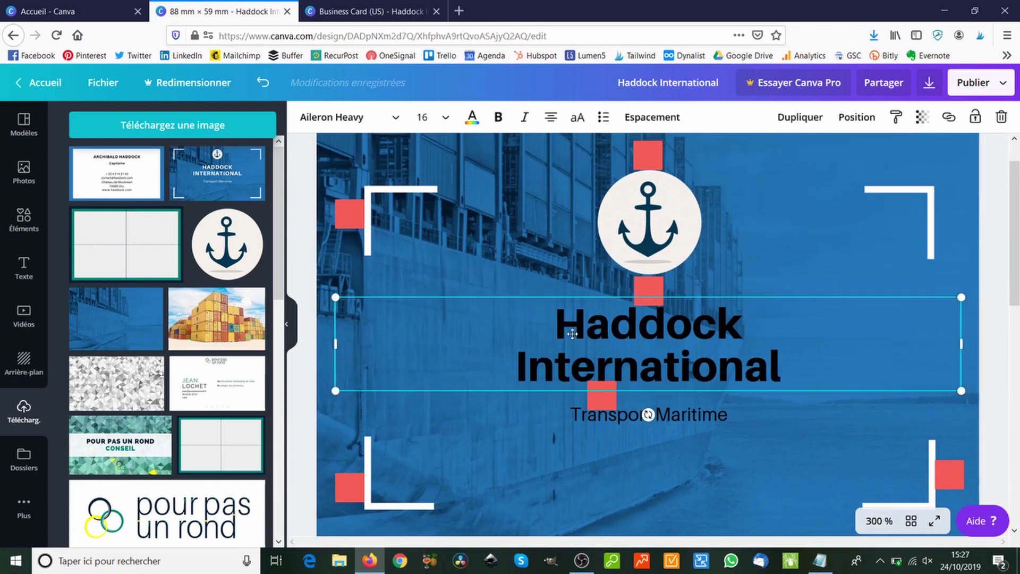
pyautogui.click(472, 117)
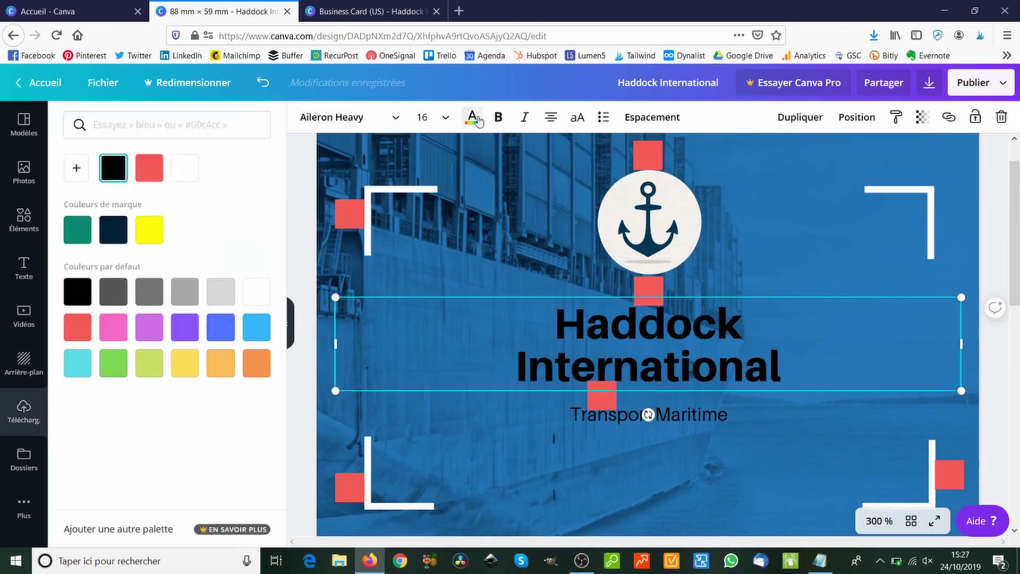
pyautogui.click(258, 295)
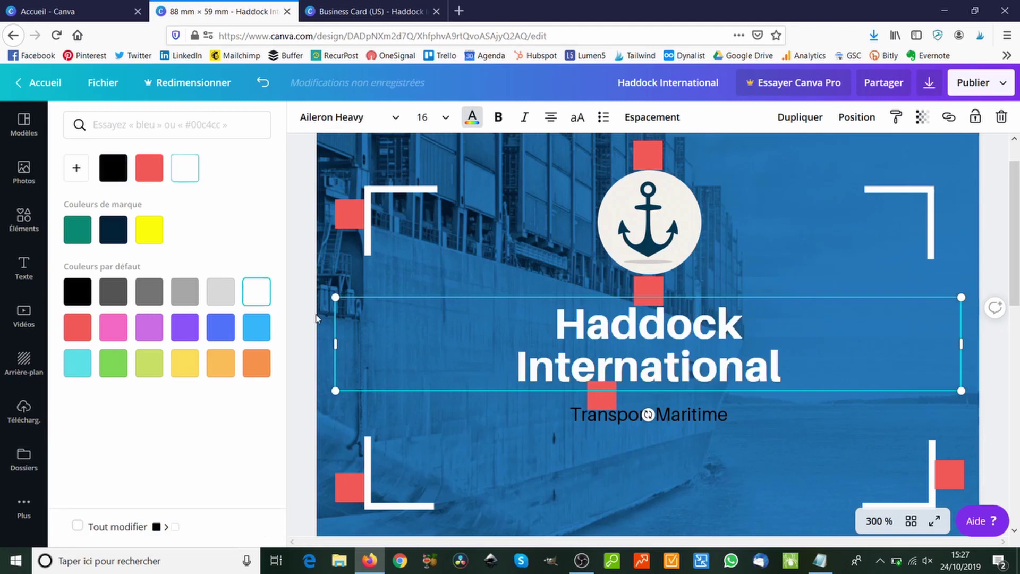
# - Colour the "Transport Maritime" tagline white to match the title
pyautogui.click(684, 420)
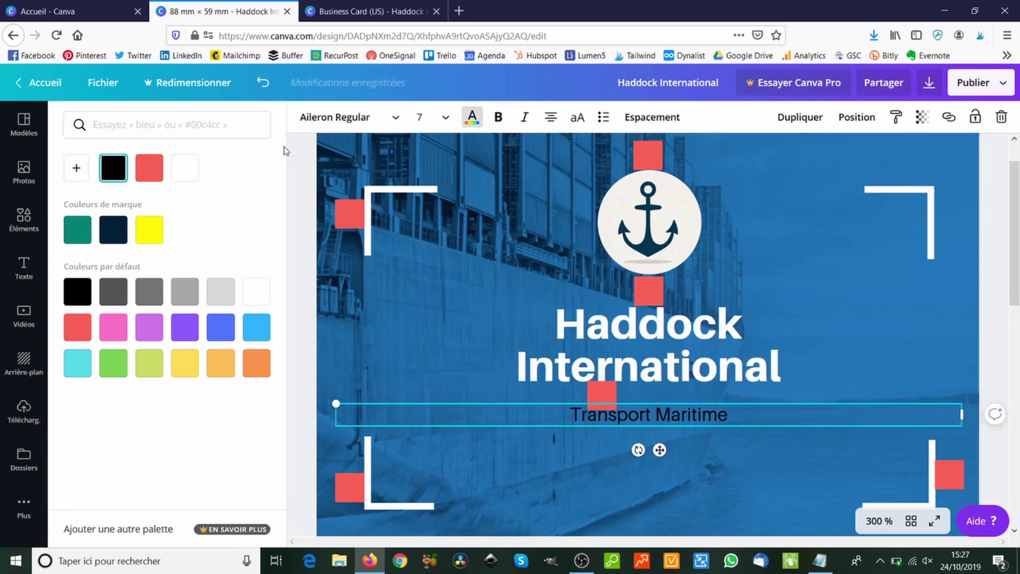
pyautogui.click(467, 118)
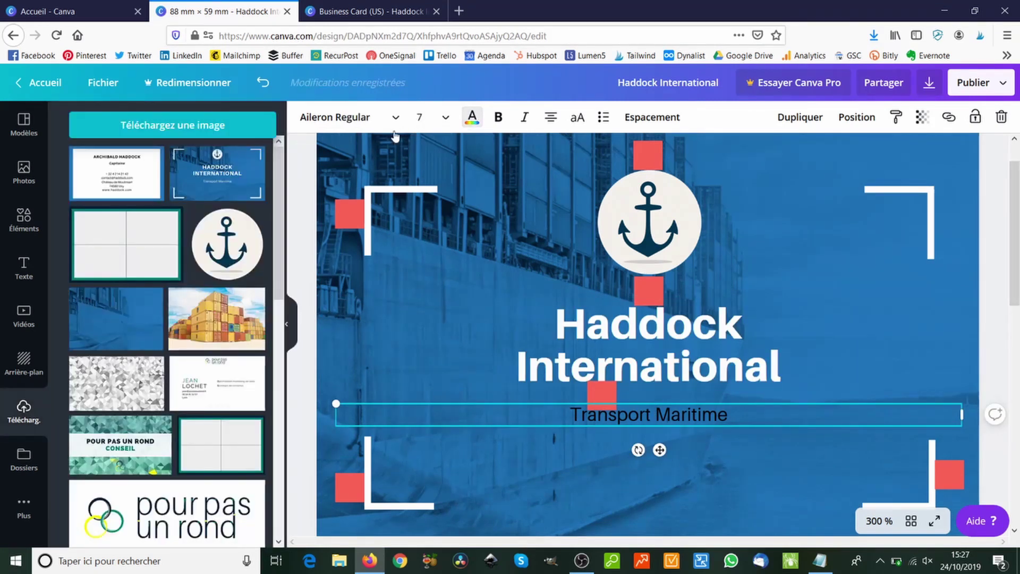
pyautogui.click(471, 118)
pyautogui.click(185, 169)
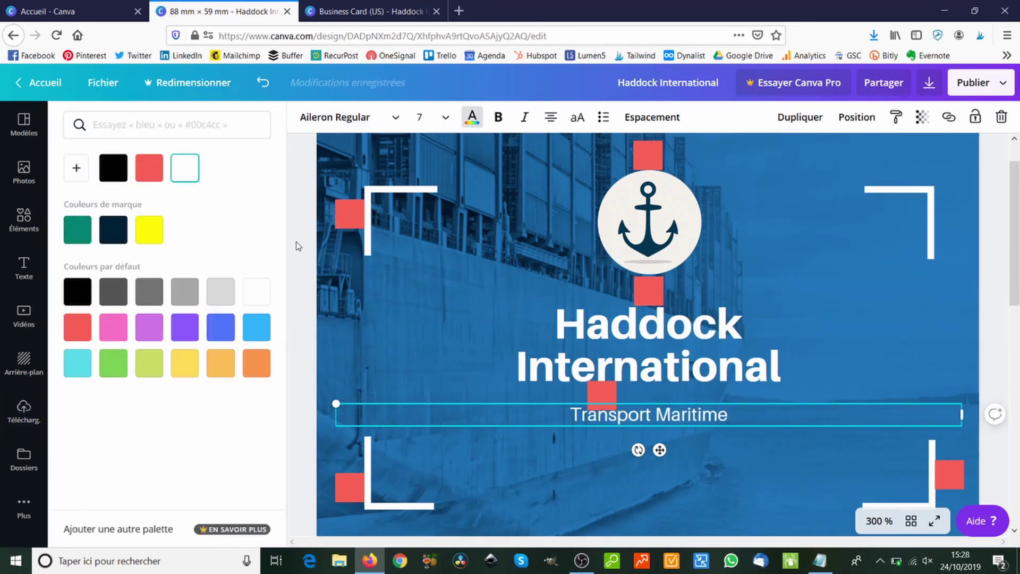
pyautogui.click(296, 248)
# - Copy the "Haddock International" title from page 1 to page 2 and place it over the contact's name on the card image
pyautogui.scroll(-3, 303, 276)
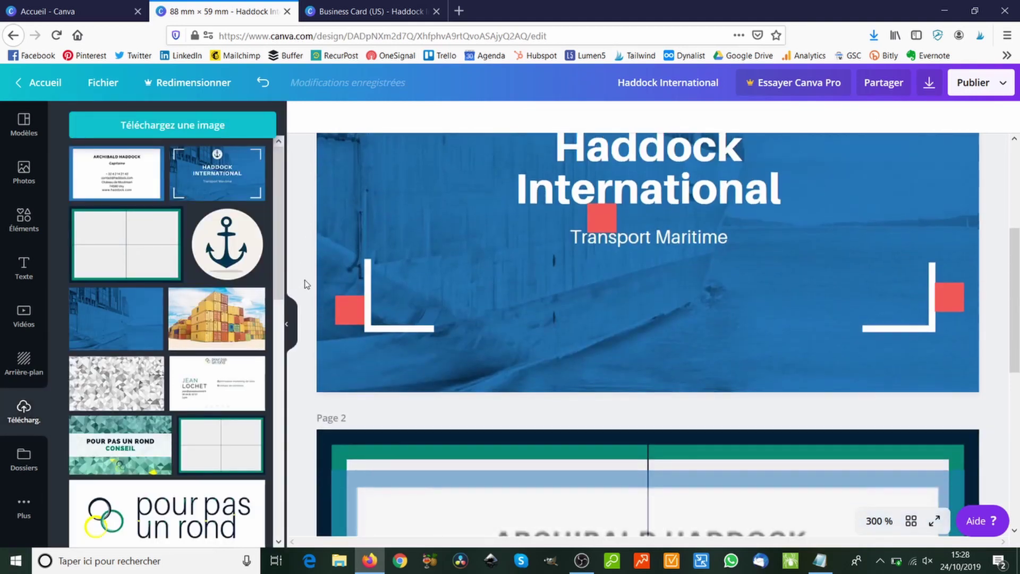
pyautogui.scroll(2, 306, 284)
pyautogui.scroll(3, 306, 284)
pyautogui.scroll(-1, 307, 284)
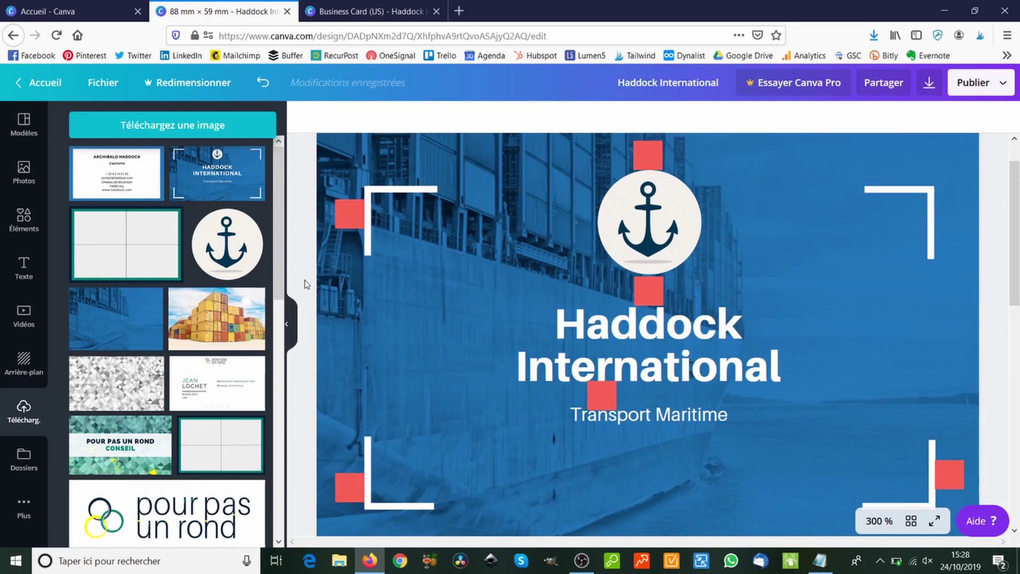
pyautogui.scroll(-5, 329, 284)
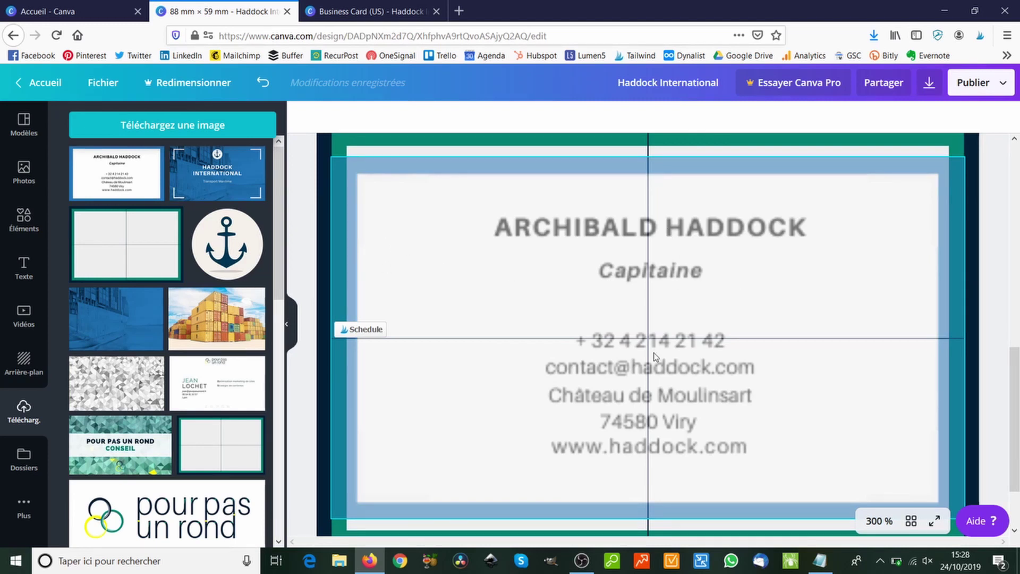
pyautogui.scroll(5, 654, 356)
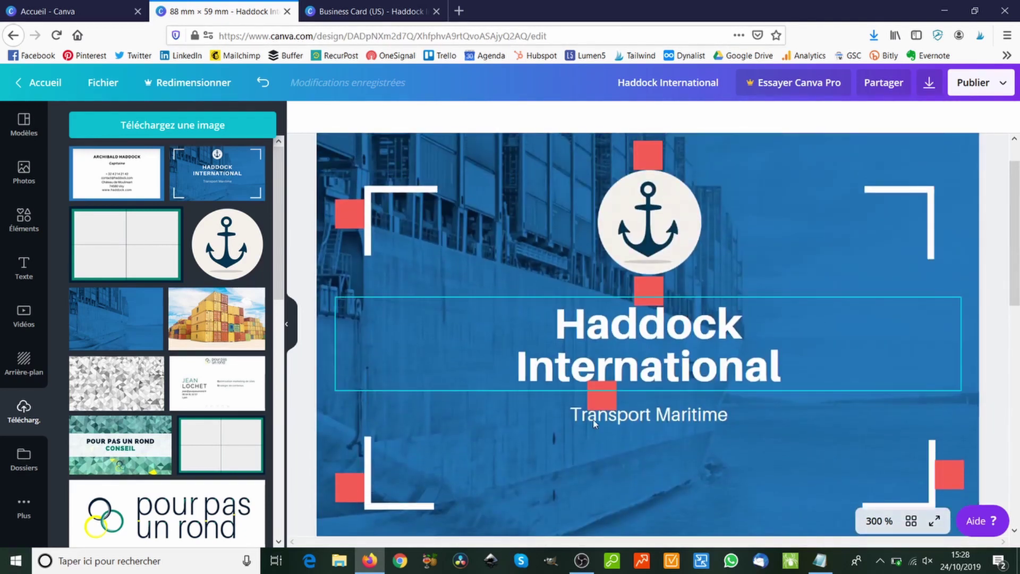
pyautogui.click(591, 340)
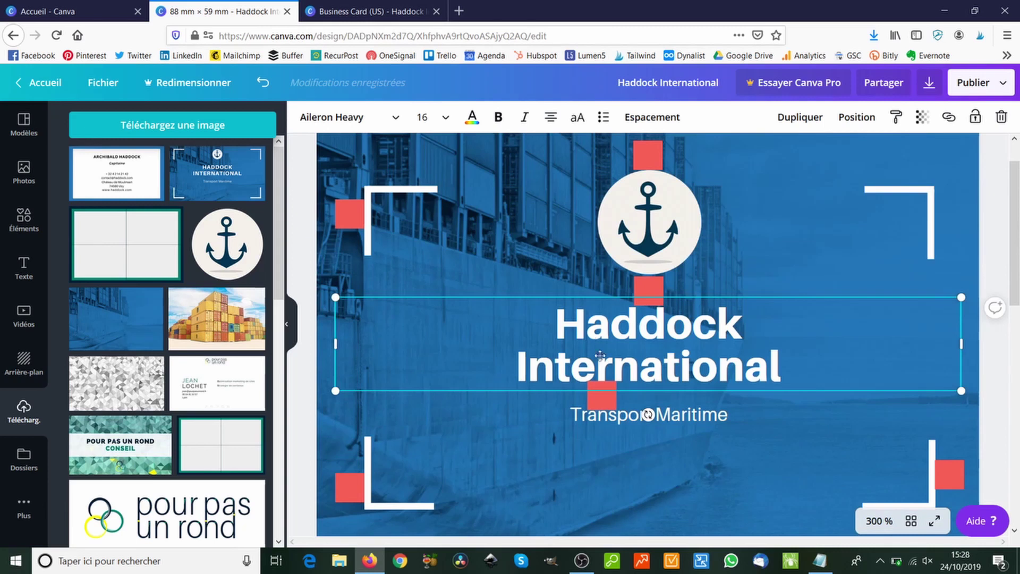
pyautogui.scroll(-5, 600, 356)
pyautogui.click(553, 330)
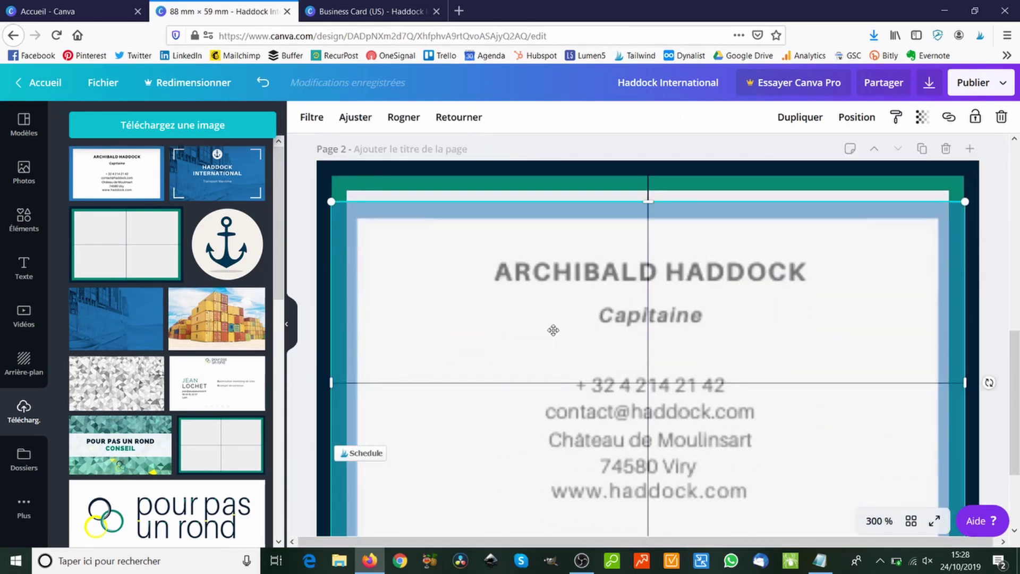
pyautogui.click(553, 330)
pyautogui.scroll(3, 554, 333)
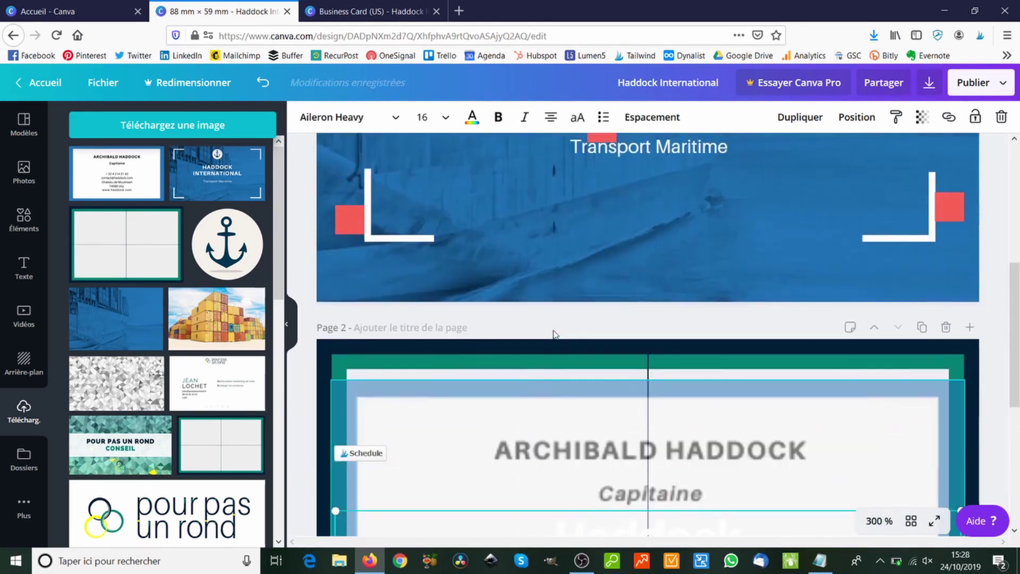
pyautogui.scroll(-3, 553, 333)
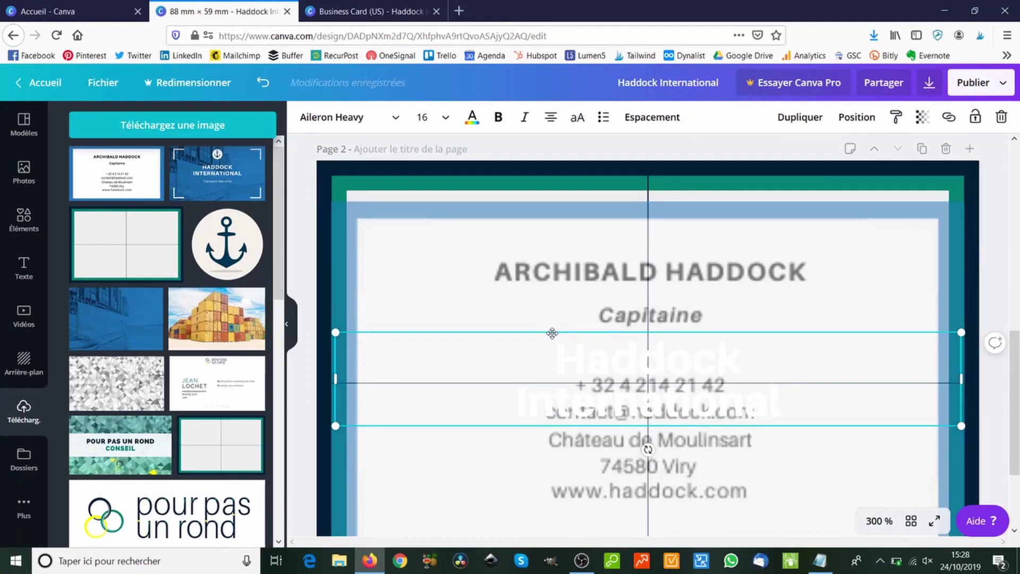
pyautogui.moveTo(551, 328); pyautogui.dragTo(547, 251)
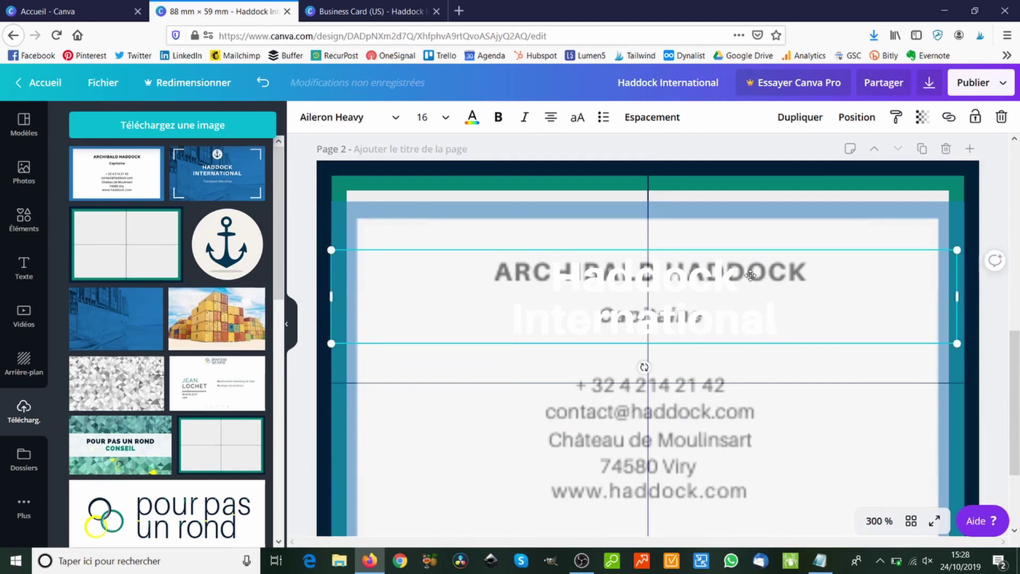
# - Copy the contact's full name from the Notepad file "texte carte" and replace the copied title's text with it in Canva
pyautogui.press('Delete')
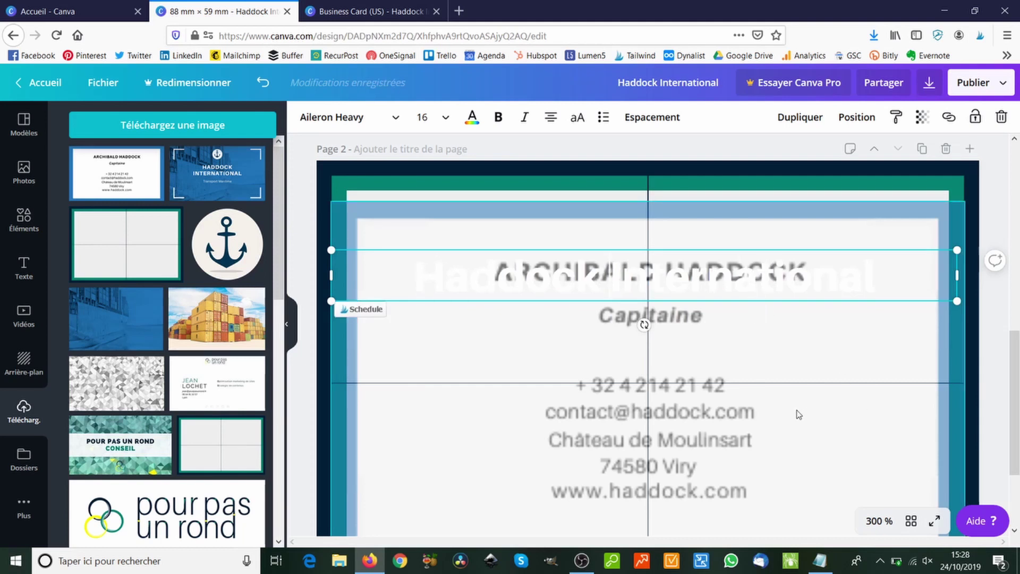
pyautogui.click(820, 562)
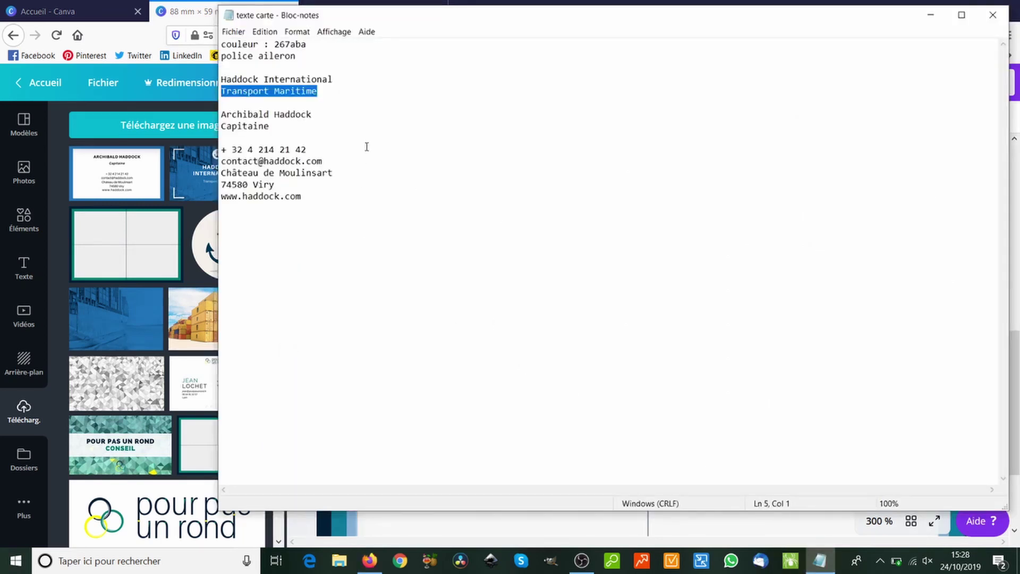
pyautogui.moveTo(320, 113); pyautogui.dragTo(215, 117)
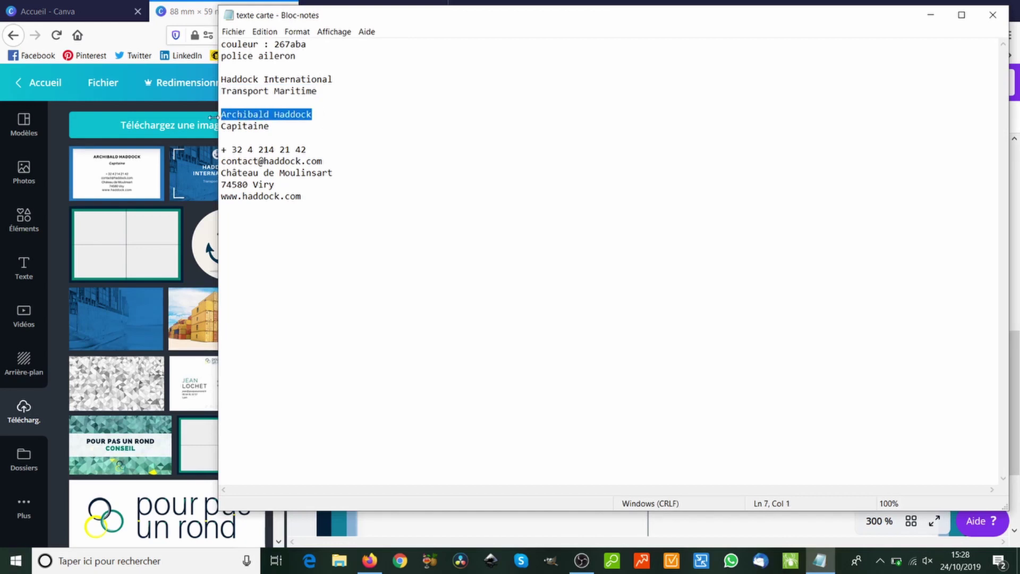
pyautogui.click(195, 15)
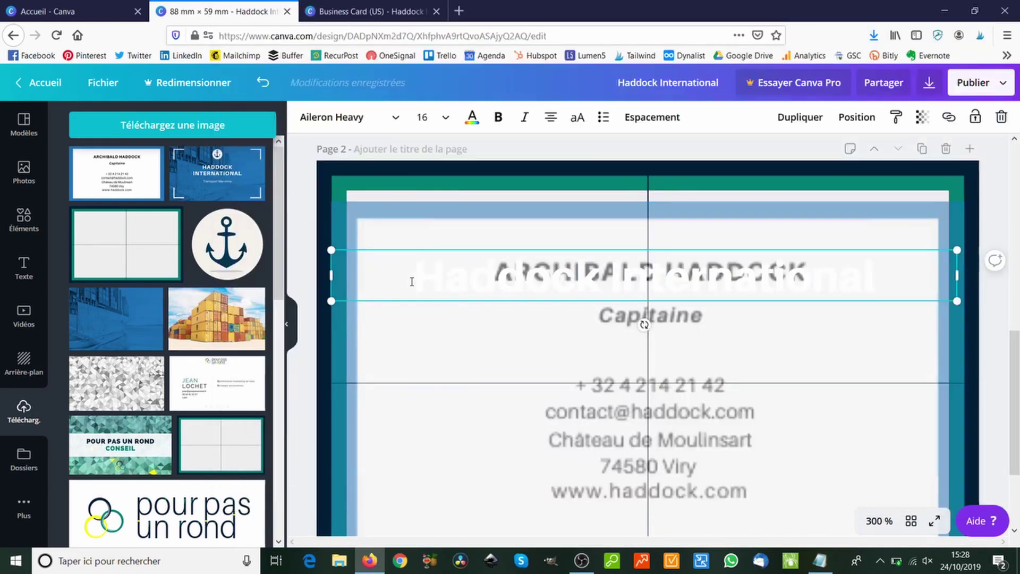
pyautogui.write('Archibald Haddock')
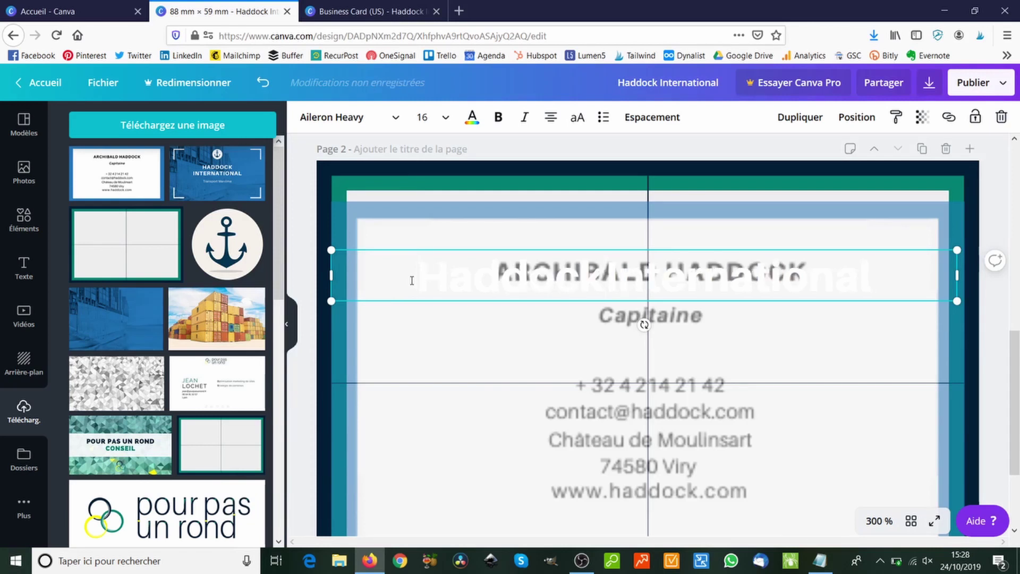
pyautogui.hotkey('ctrl', 'z')
pyautogui.write('ARCHIBALD HADDOCK')
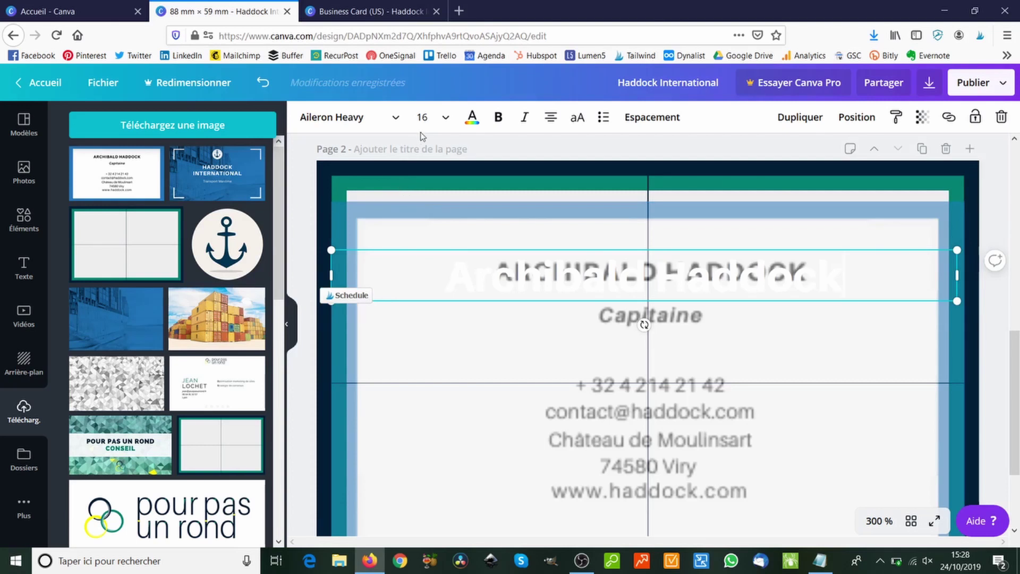
# - Colour the contact's name black and move it up slightly to line up with the name on the card image
pyautogui.click(472, 118)
pyautogui.click(119, 237)
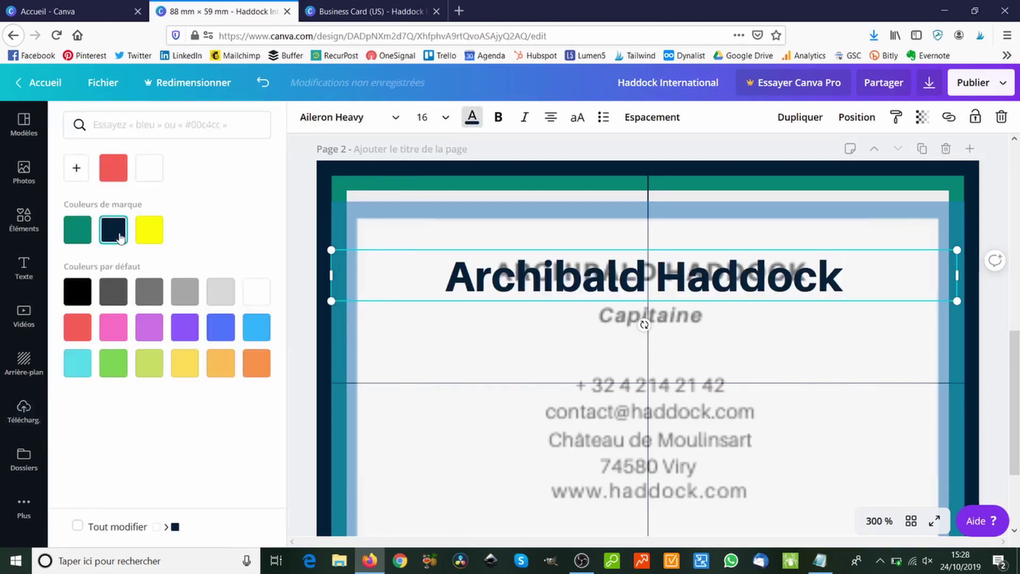
pyautogui.click(77, 292)
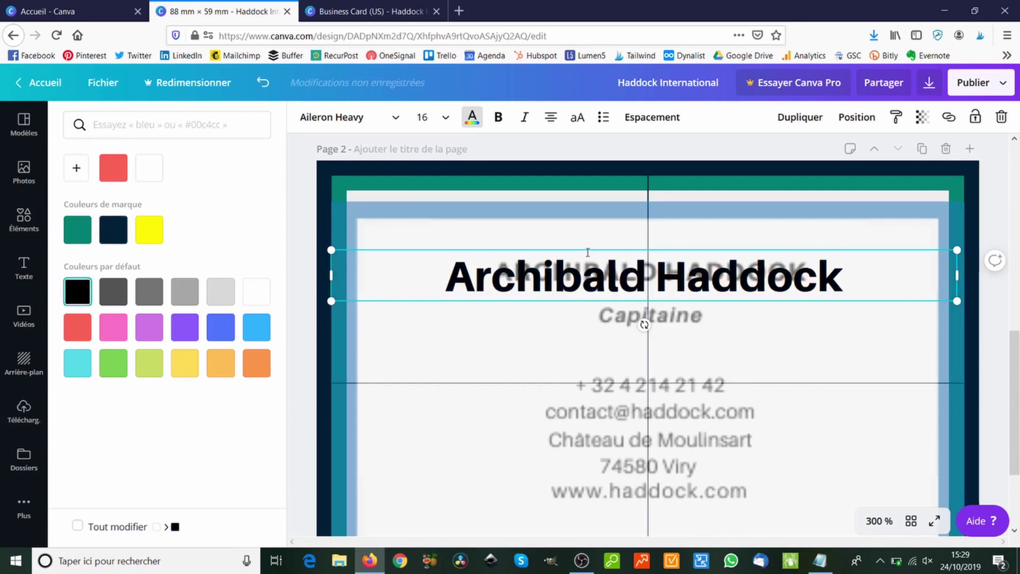
pyautogui.moveTo(587, 243); pyautogui.dragTo(589, 238)
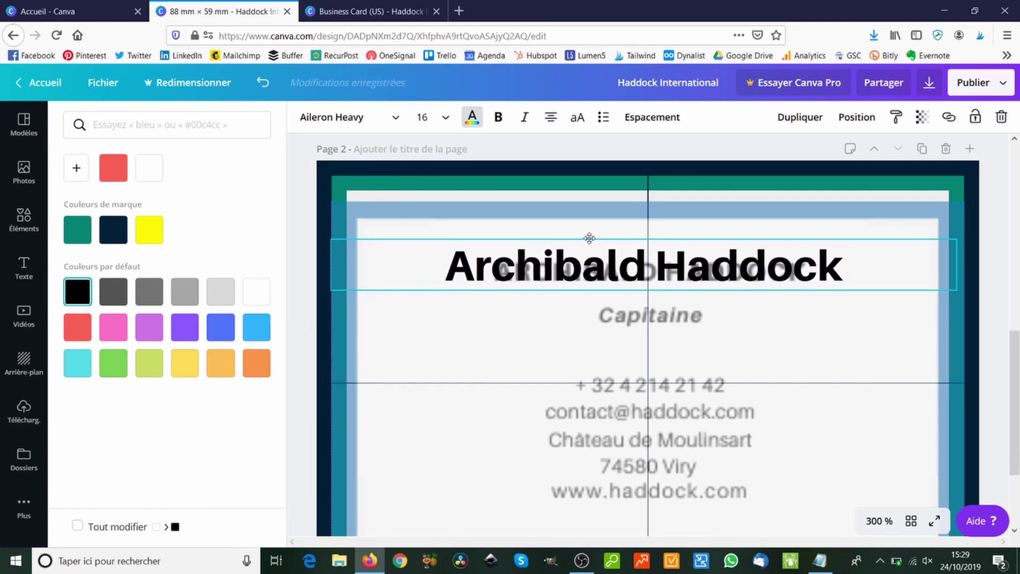
pyautogui.moveTo(589, 238); pyautogui.dragTo(590, 238)
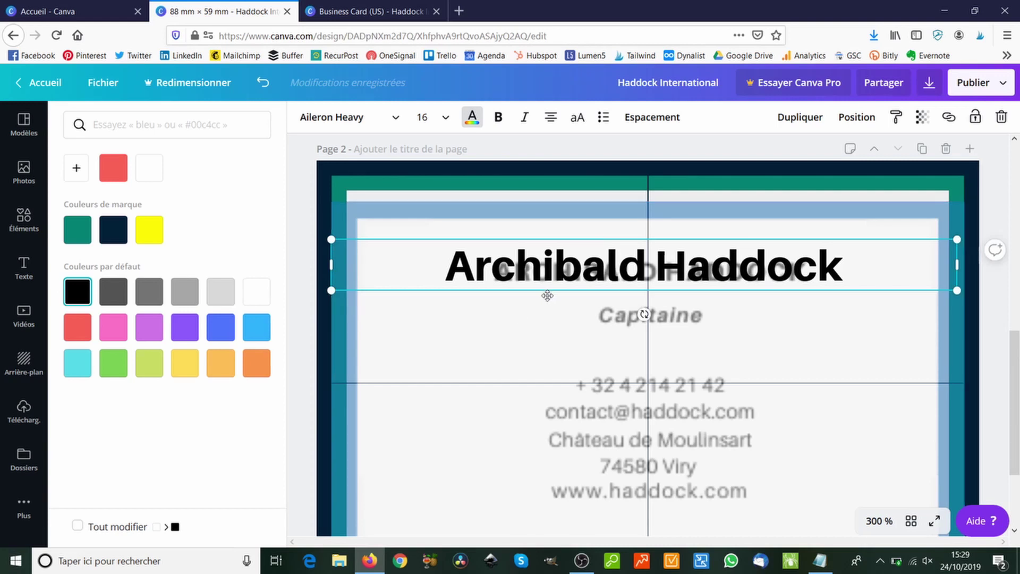
# - Copy the "Transport Maritime" tagline from page 1 and paste it onto page 2
pyautogui.scroll(9, 552, 338)
pyautogui.scroll(-3, 547, 345)
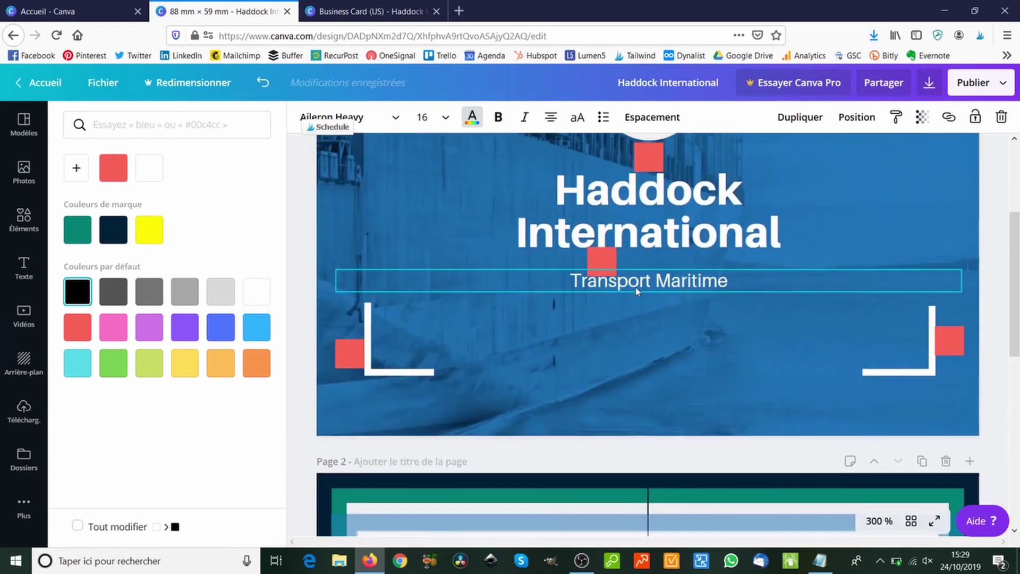
pyautogui.click(640, 284)
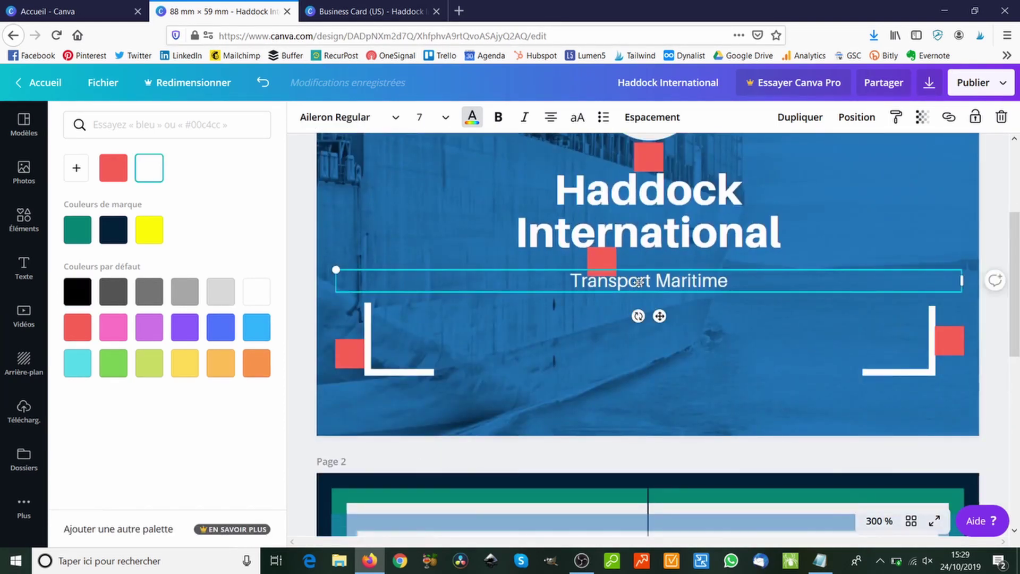
pyautogui.scroll(-5, 626, 313)
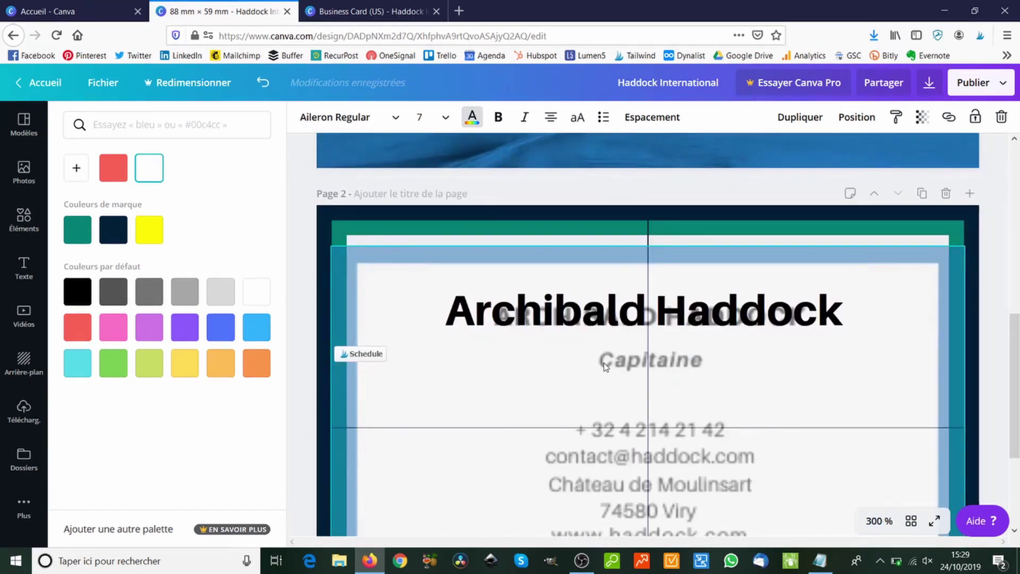
pyautogui.click(604, 364)
pyautogui.hotkey('ctrl', 'v')
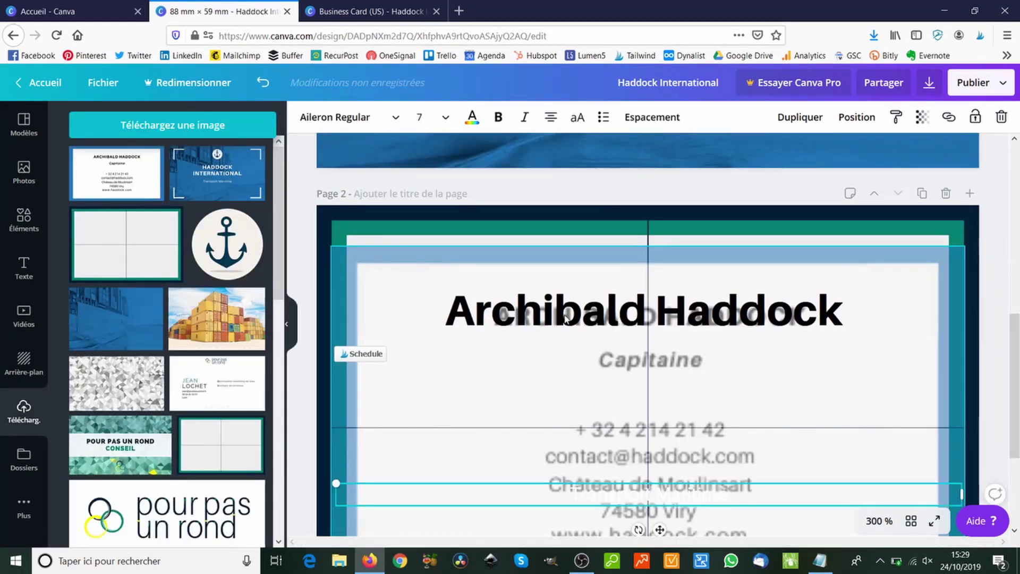
# - Colour the copied tagline black and move it up over "Capitaine" on the card image
pyautogui.click(473, 118)
pyautogui.click(78, 291)
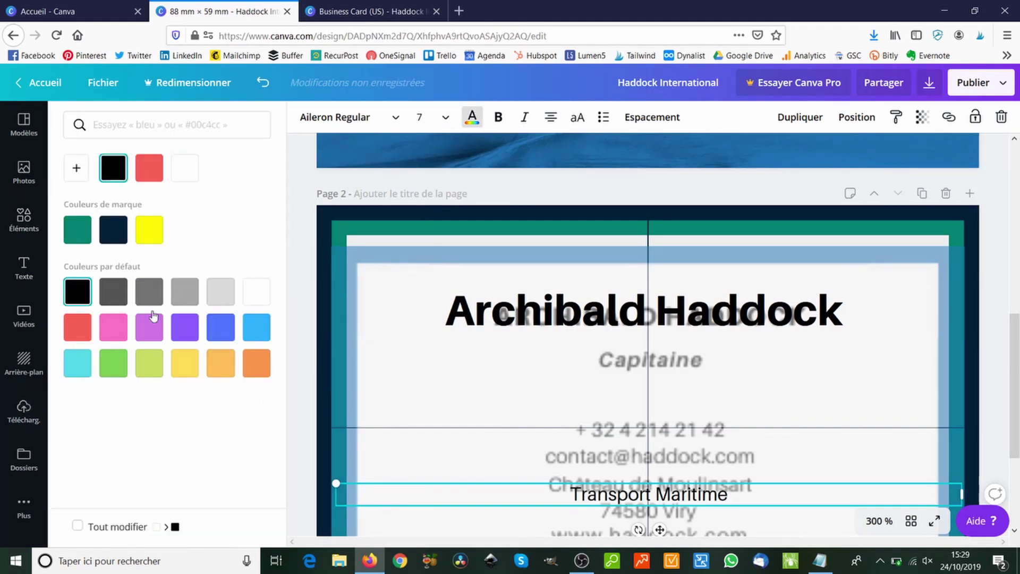
pyautogui.moveTo(559, 485); pyautogui.dragTo(558, 352)
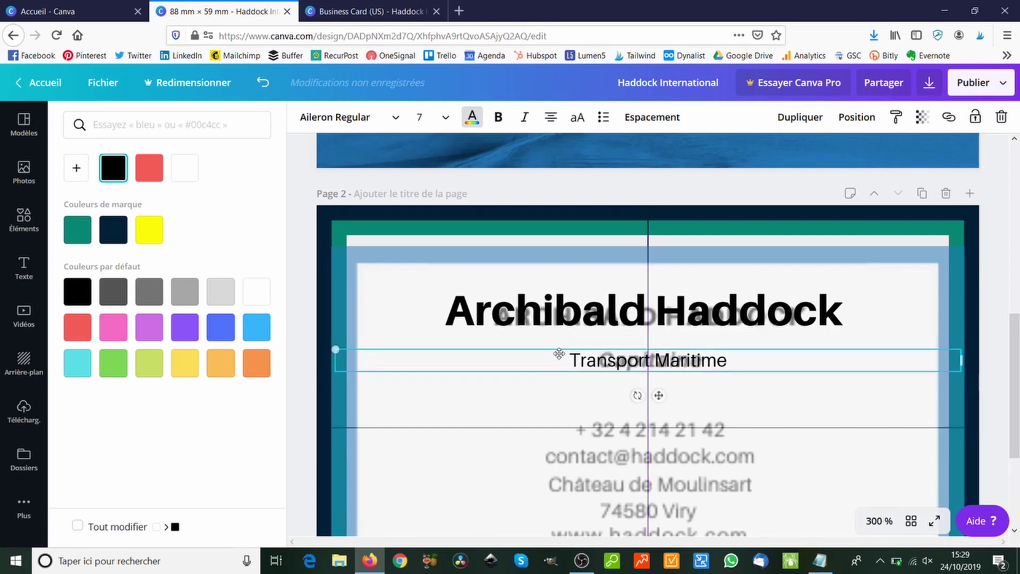
pyautogui.scroll(-3, 557, 441)
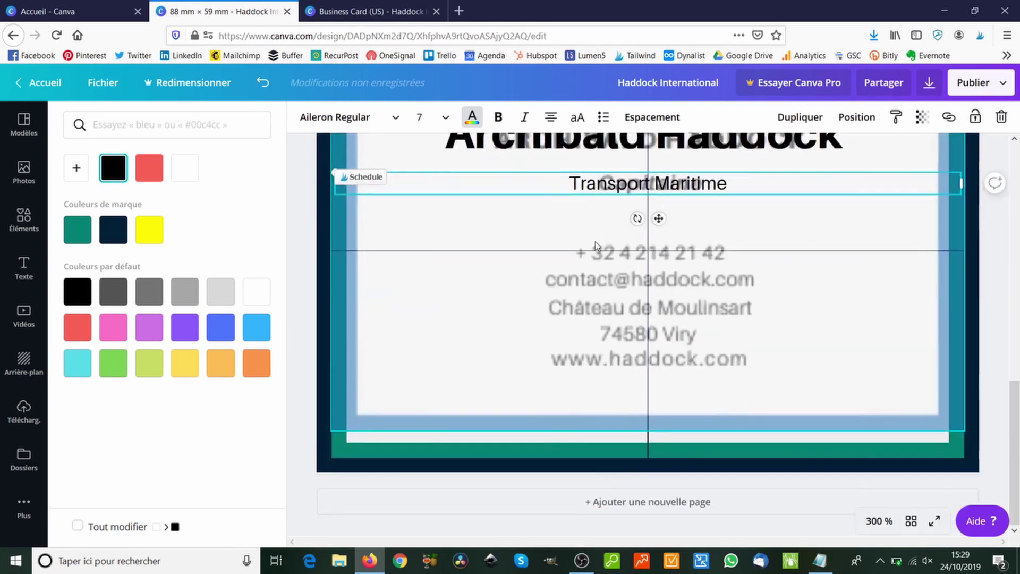
pyautogui.click(597, 171)
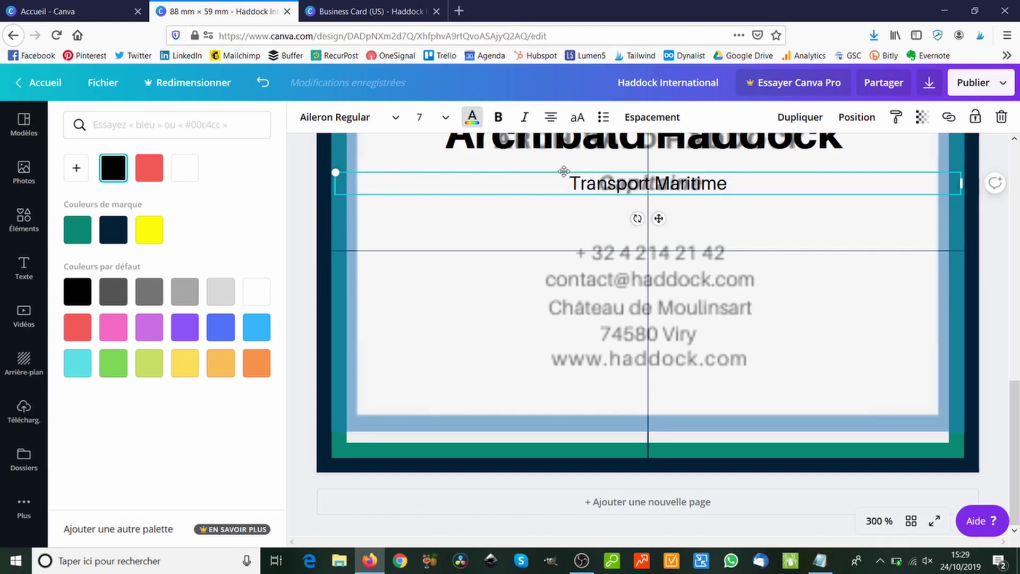
pyautogui.hotkey('ctrl', 'v')
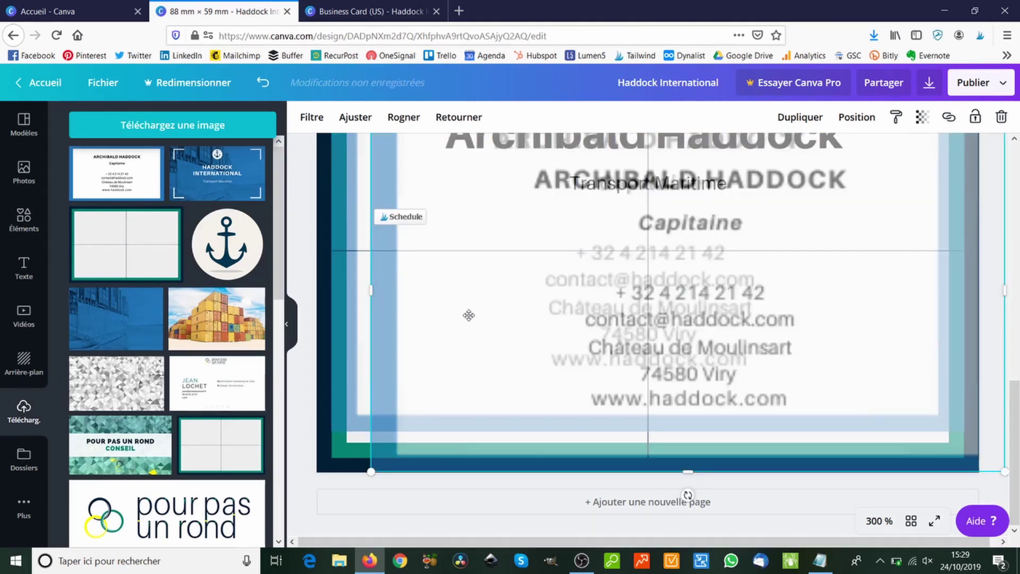
pyautogui.click(263, 83)
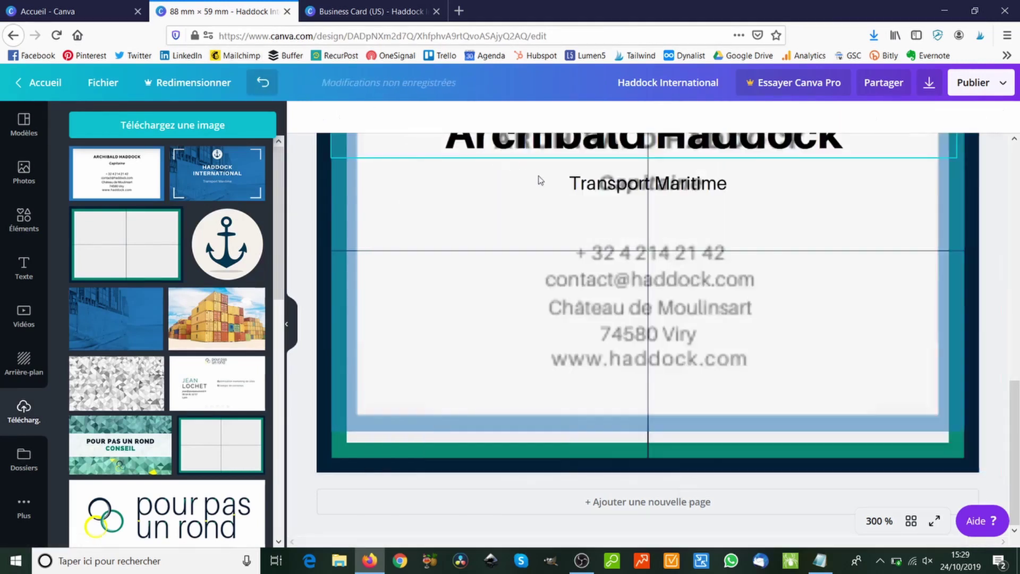
# - Nudge the black "Transport Maritime" copy on page 2 slightly to the left, below the contact's name
pyautogui.click(585, 174)
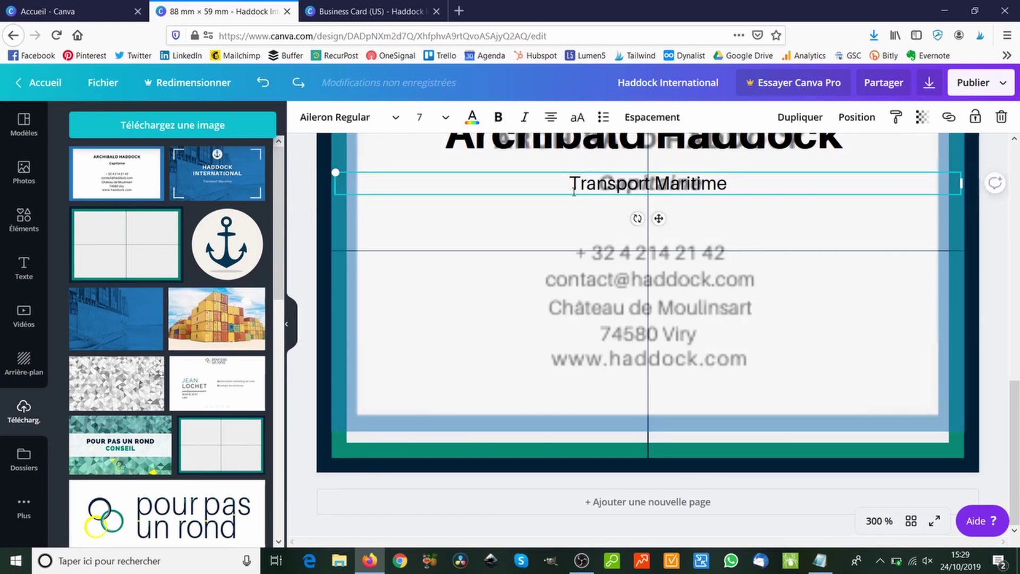
pyautogui.scroll(5, 584, 213)
pyautogui.scroll(4, 585, 217)
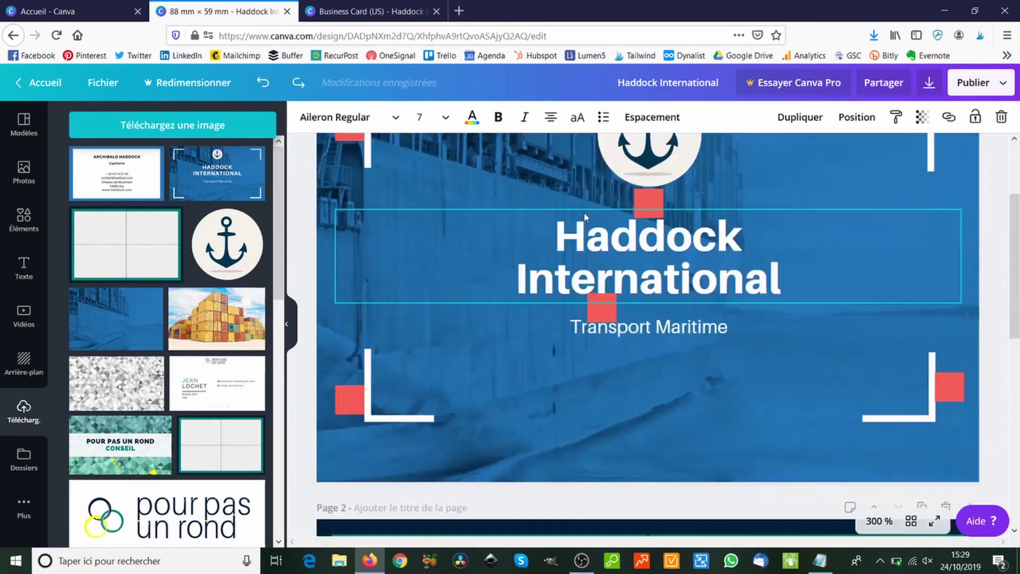
pyautogui.scroll(-9, 589, 207)
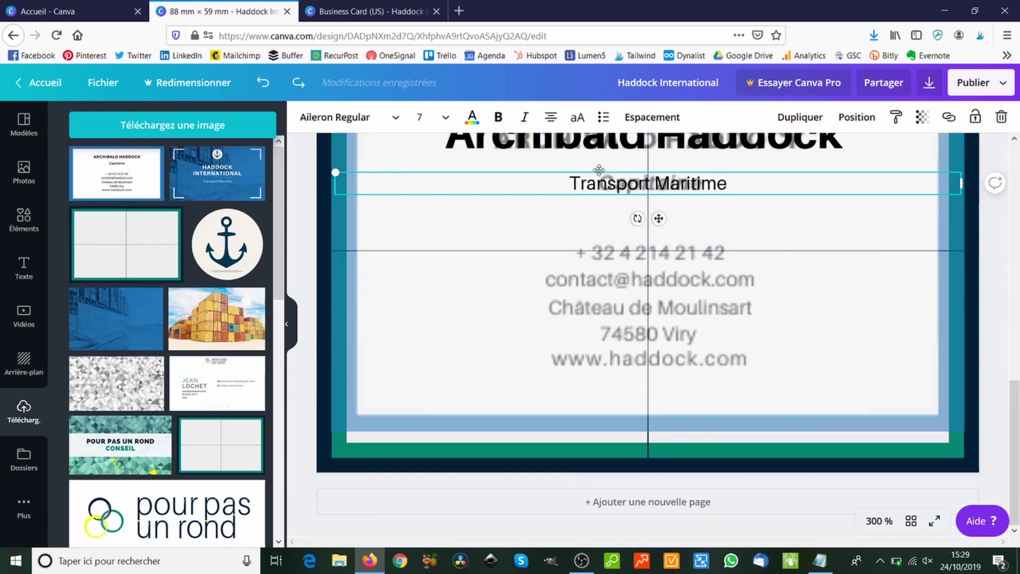
pyautogui.moveTo(598, 170)
pyautogui.mouseDown()
pyautogui.moveTo(598, 196)
pyautogui.moveTo(595, 170)
pyautogui.mouseUp()
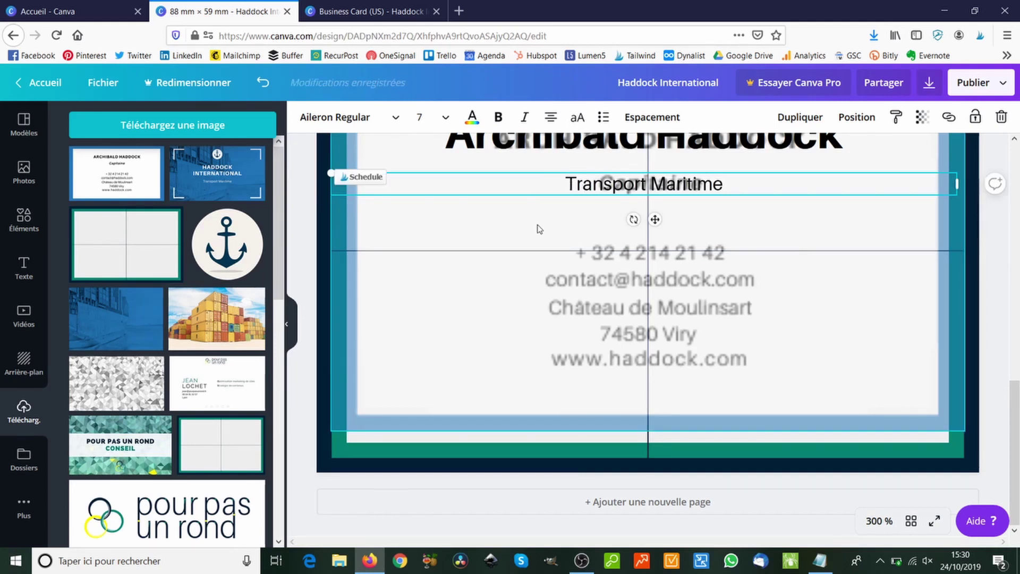
# - Paste a second copy of page 1's white "Transport Maritime" tagline onto page 2, over the contact details
pyautogui.scroll(7, 539, 229)
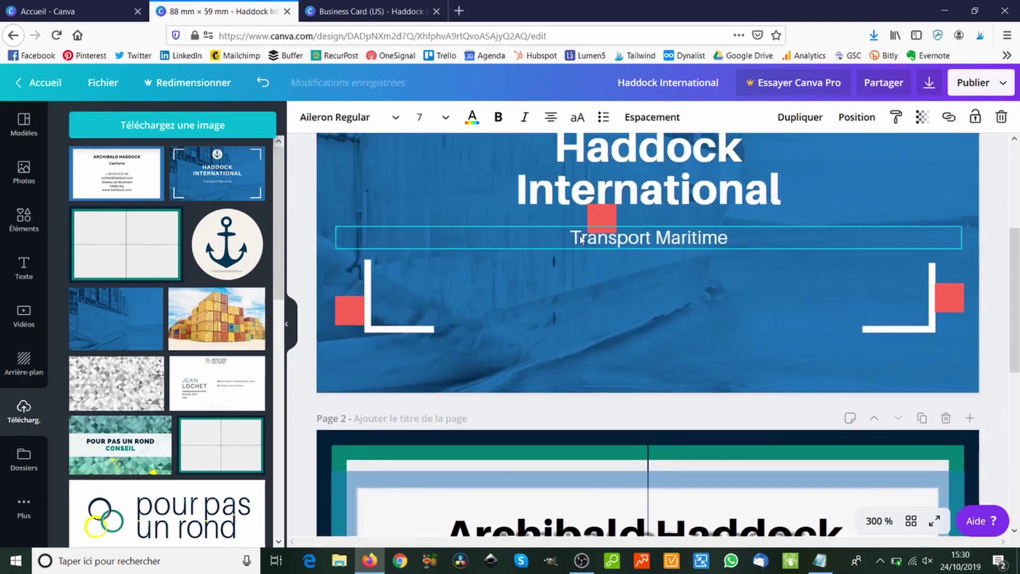
pyautogui.click(581, 238)
pyautogui.scroll(-7, 576, 244)
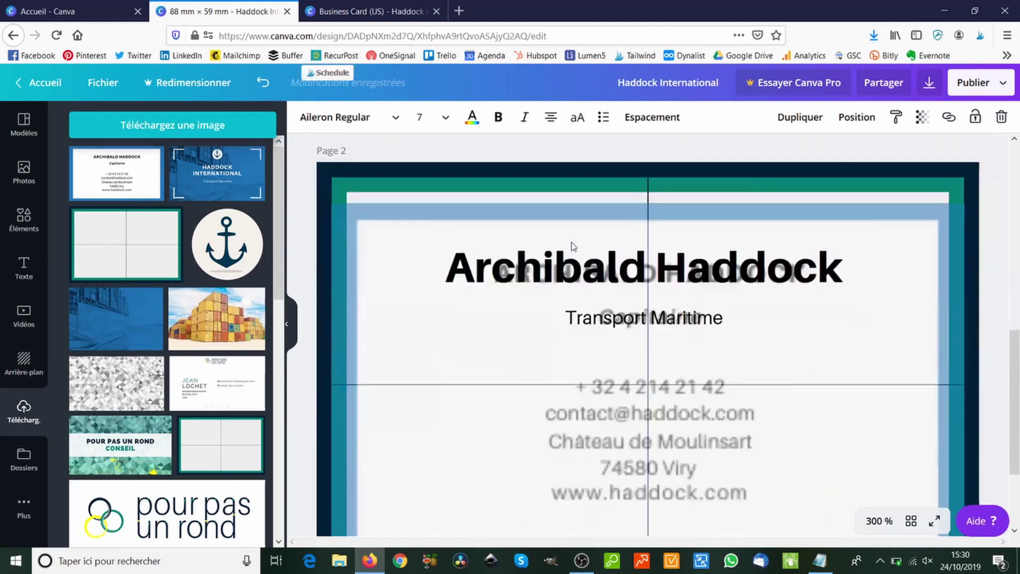
pyautogui.click(584, 257)
pyautogui.hotkey('ctrl', 'v')
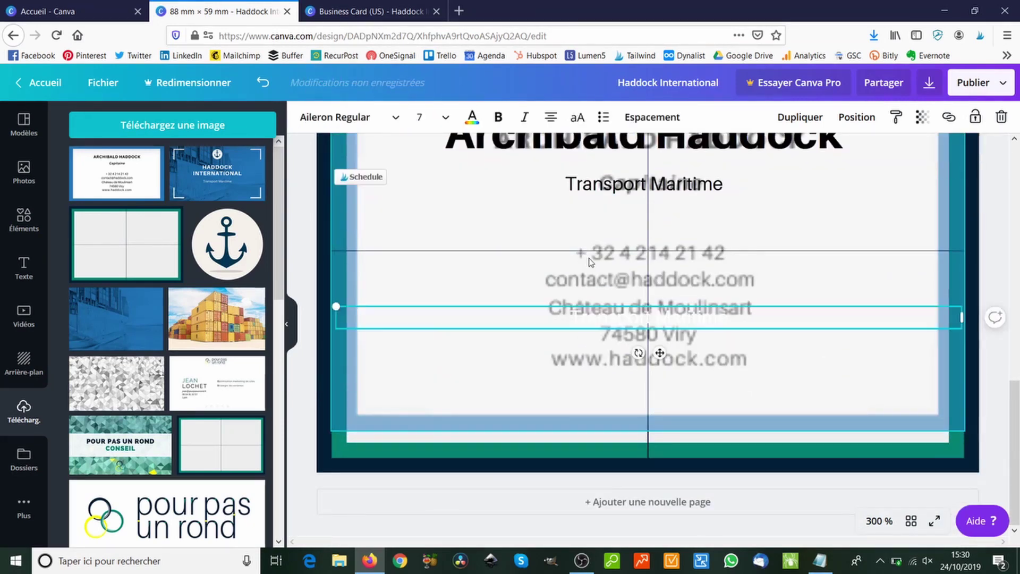
# - Replace the second tagline copy's text with the phone, e-mail, address and website lines from the Notepad file "texte carte", removing the blank first line
pyautogui.click(820, 560)
pyautogui.moveTo(312, 196); pyautogui.dragTo(223, 139)
pyautogui.hotkey('ctrl', 'c')
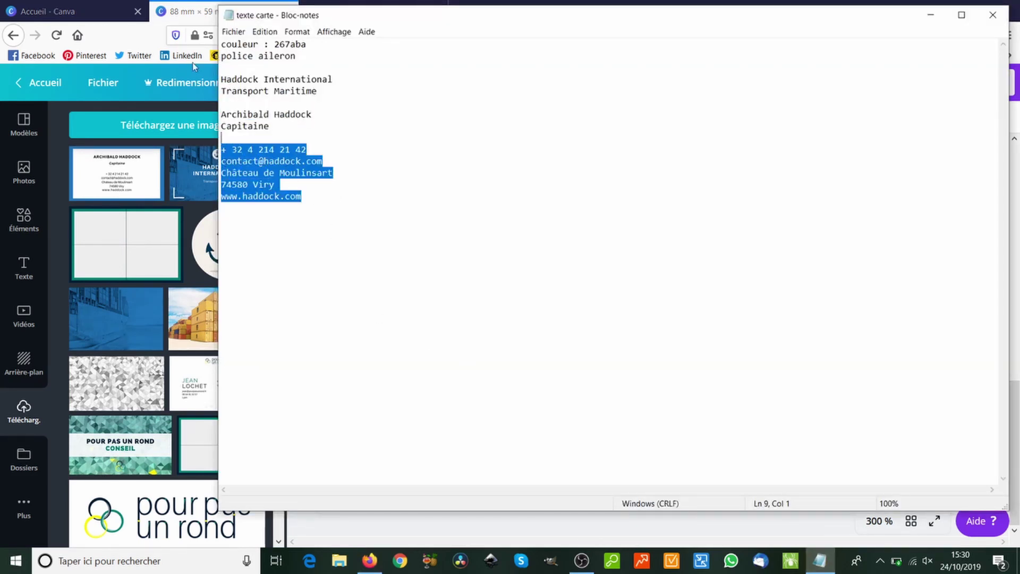
pyautogui.click(171, 10)
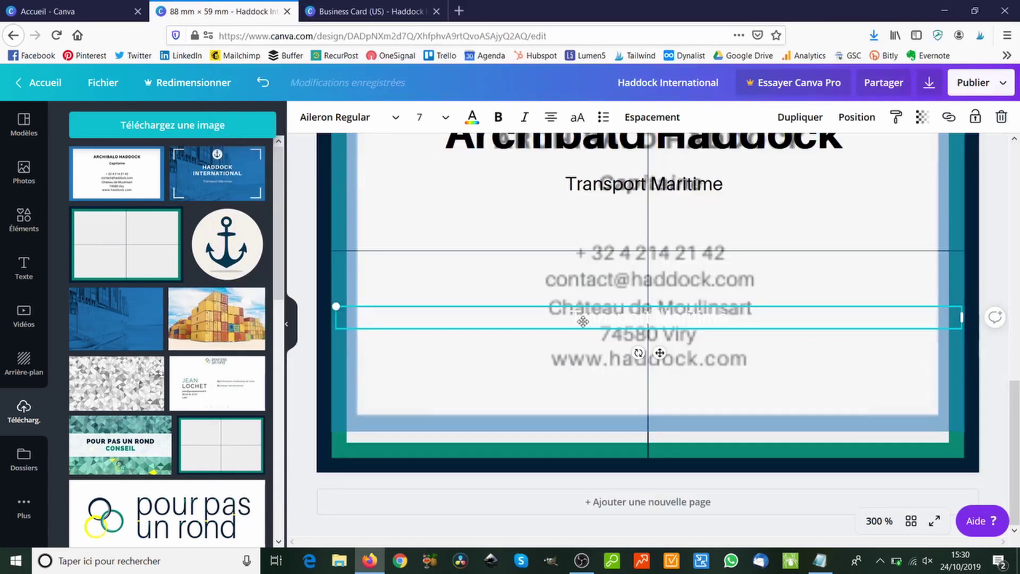
pyautogui.moveTo(568, 320); pyautogui.dragTo(747, 311)
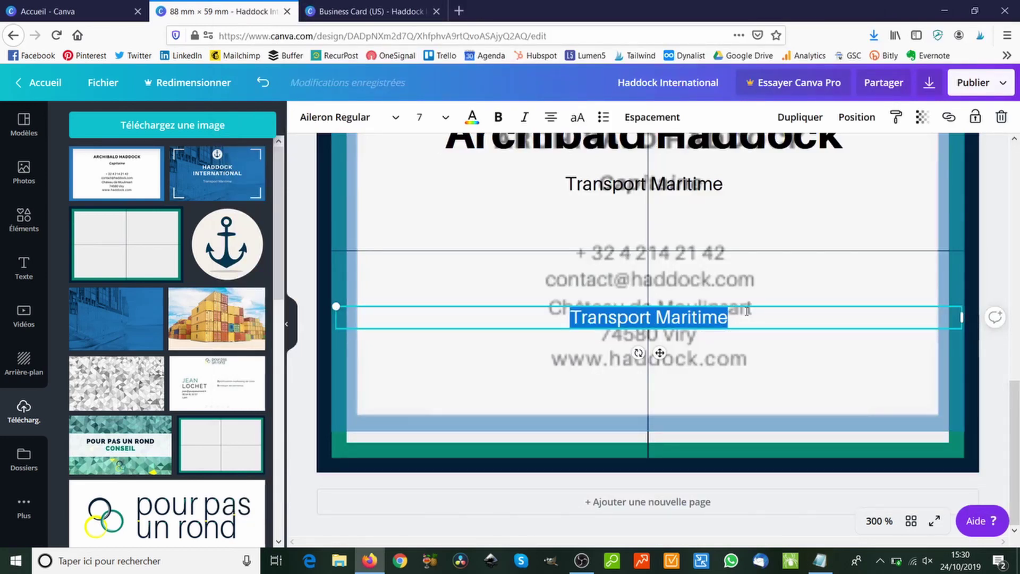
pyautogui.hotkey('ctrl', 'v')
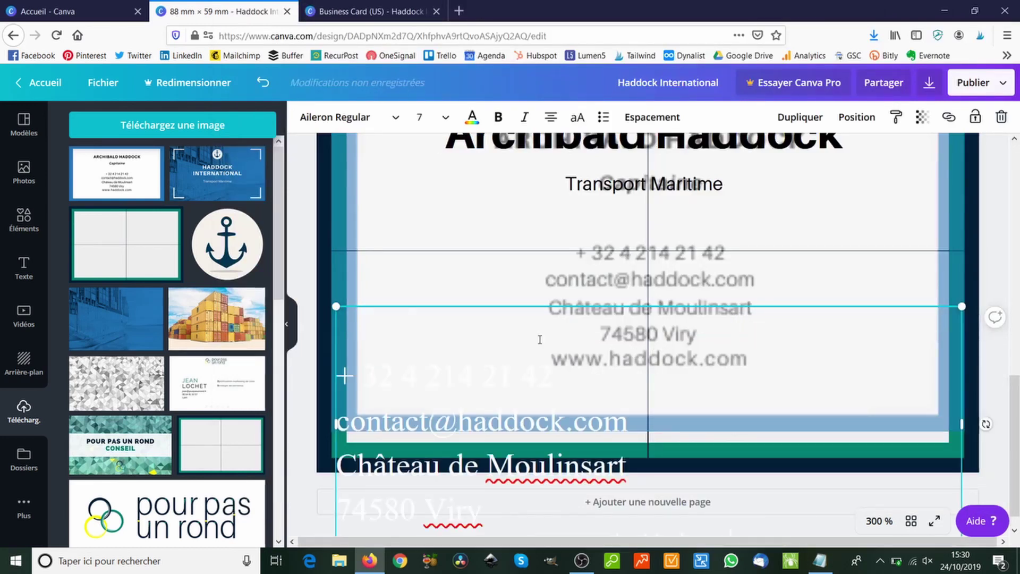
pyautogui.click(376, 342)
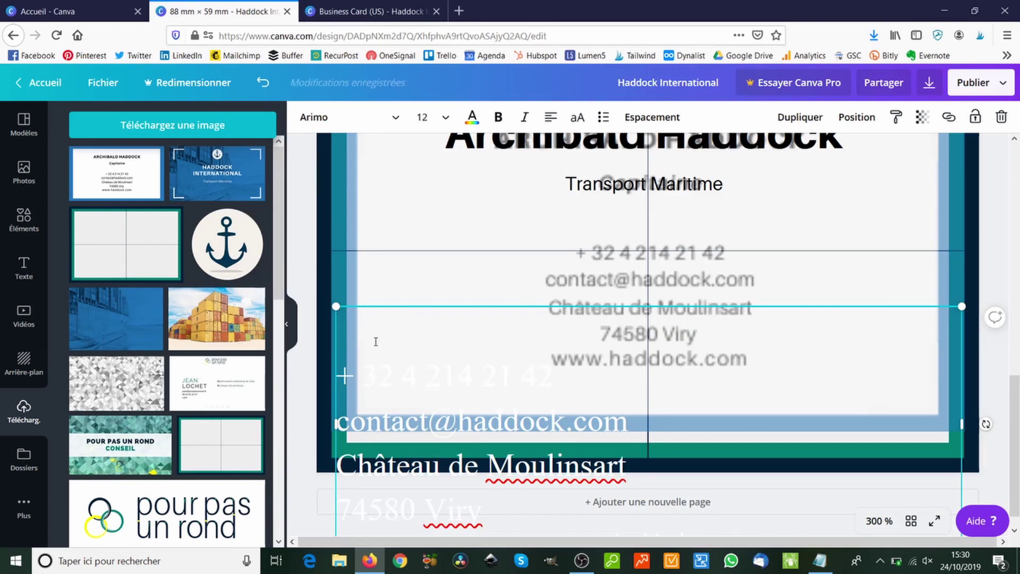
pyautogui.press('Delete')
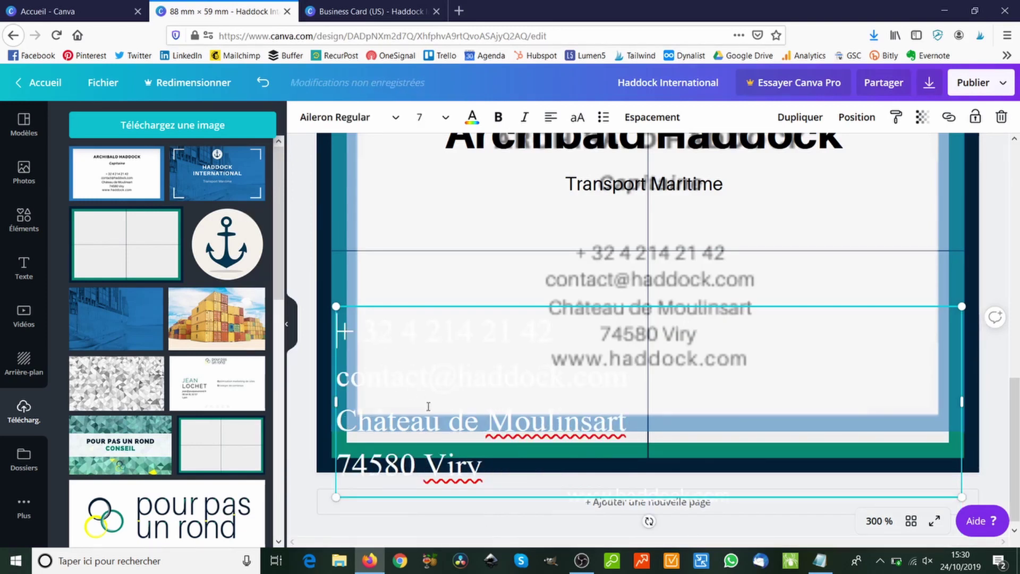
# - Dismiss the low-battery warning and set all the contact details text to font size 8
pyautogui.hotkey('ctrl', 'a')
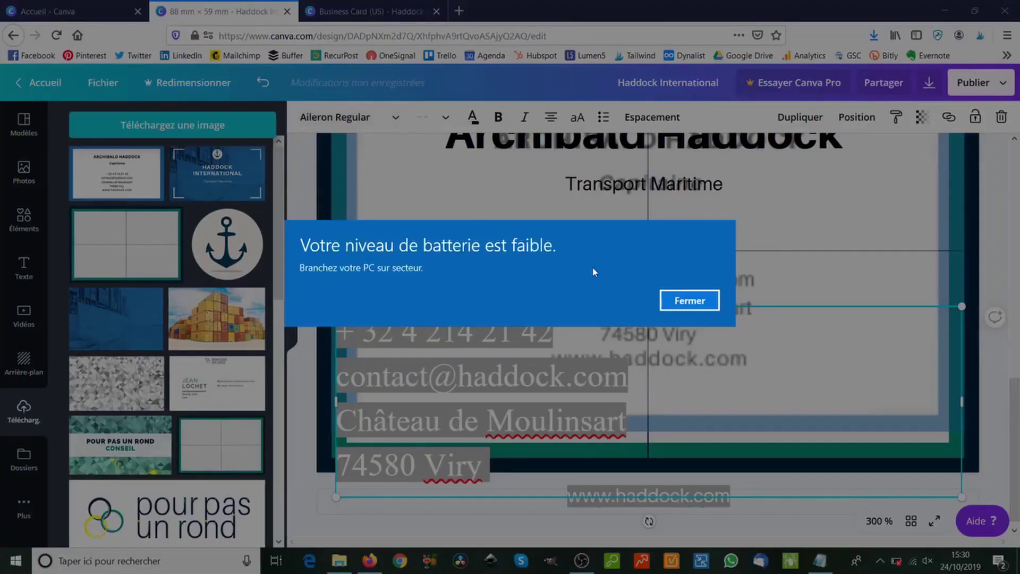
pyautogui.click(687, 298)
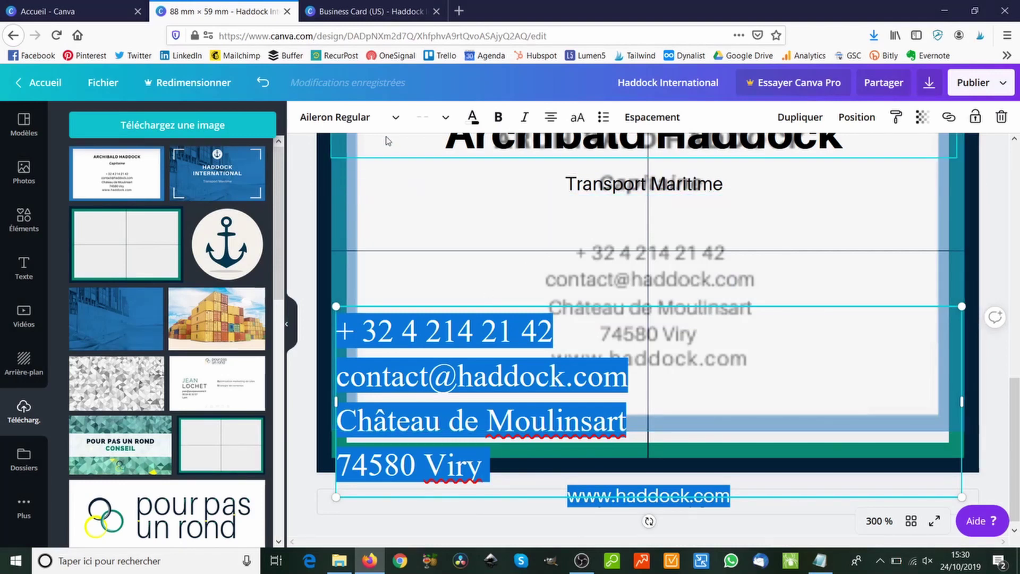
pyautogui.click(446, 120)
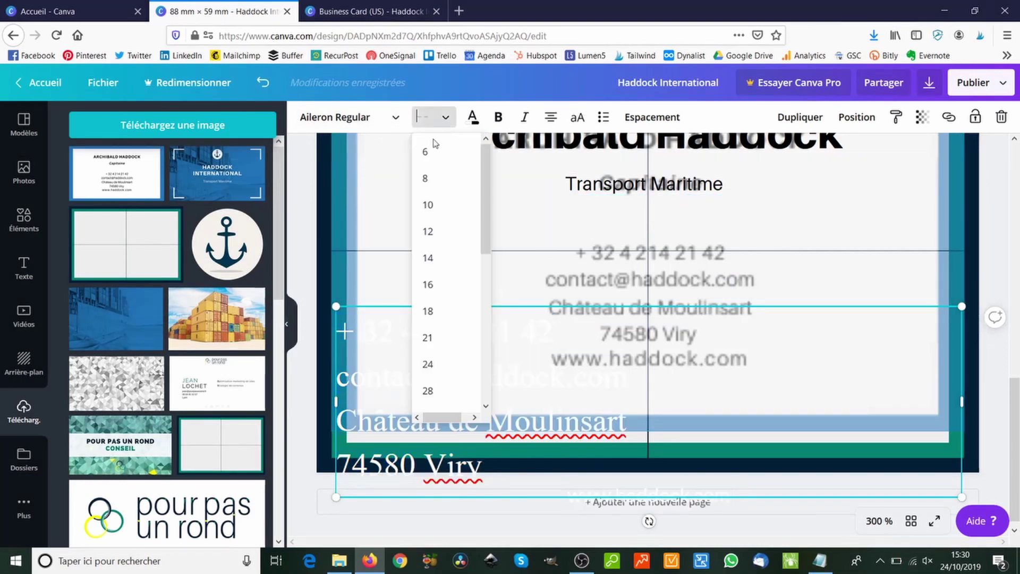
pyautogui.click(432, 176)
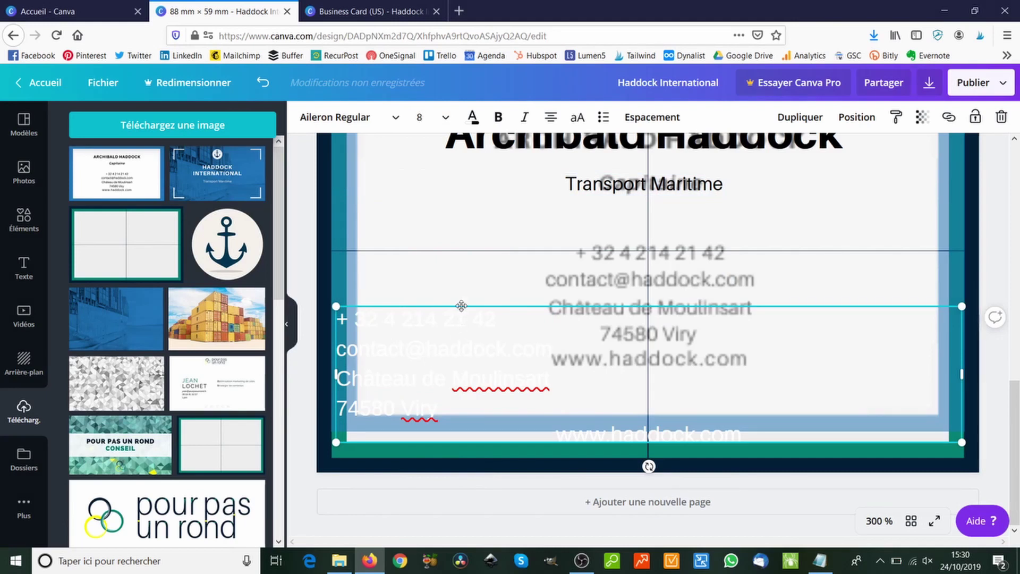
# - Move the contact details box up over the matching lines of the card image and adjust its side edges to fit inside the card
pyautogui.moveTo(461, 306); pyautogui.dragTo(482, 235)
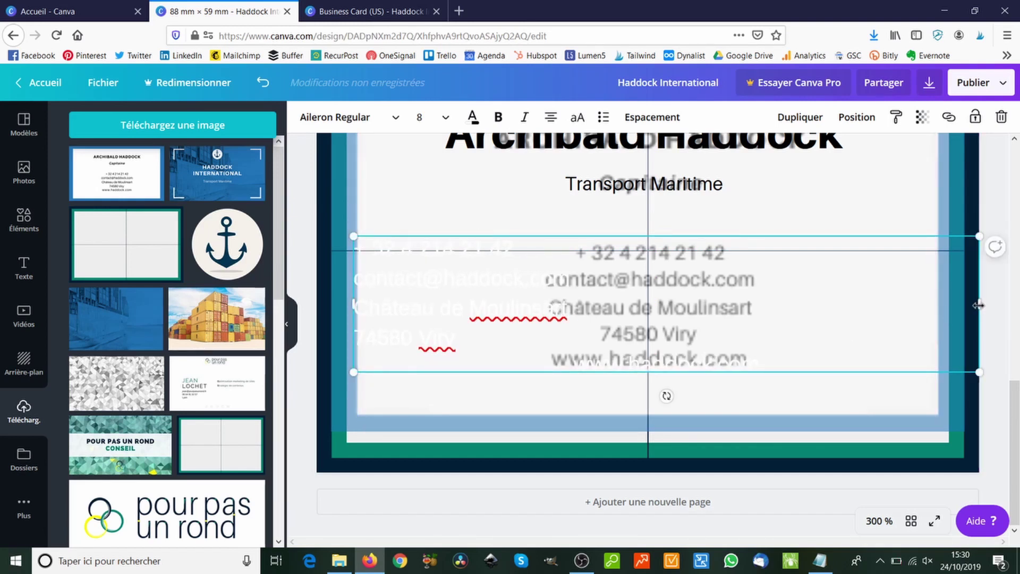
pyautogui.moveTo(954, 309)
pyautogui.mouseDown()
pyautogui.moveTo(941, 312)
pyautogui.moveTo(949, 311)
pyautogui.mouseUp()
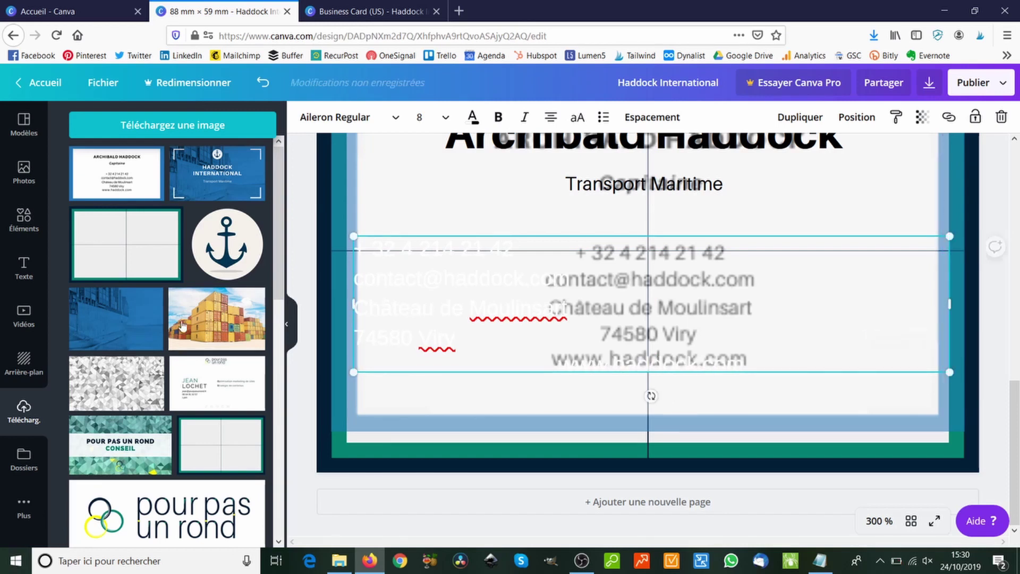
pyautogui.moveTo(354, 303); pyautogui.dragTo(348, 303)
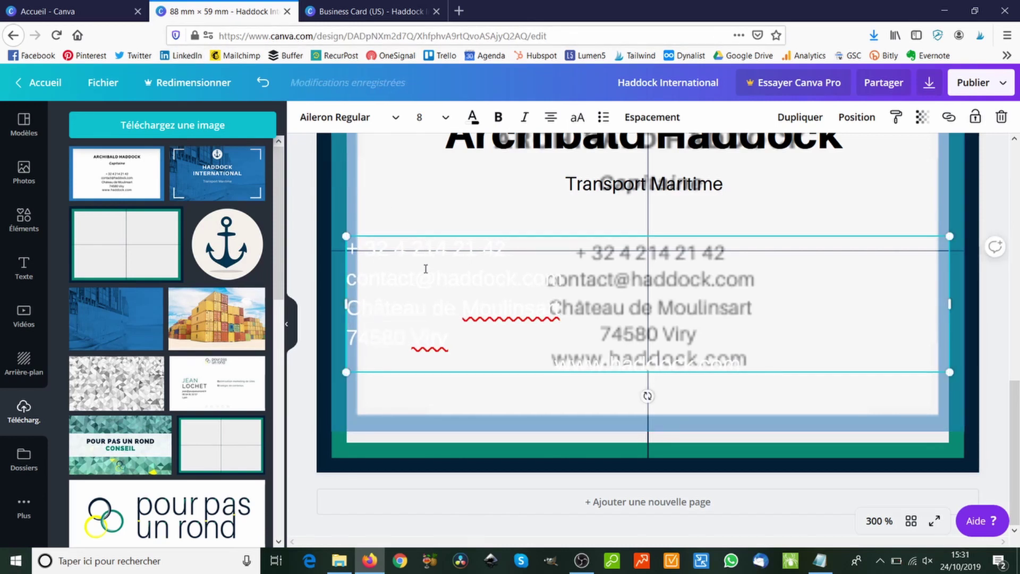
# - Examine the letter spacing and line height of the contact details text in the original "Business Card (US)" design
pyautogui.click(369, 11)
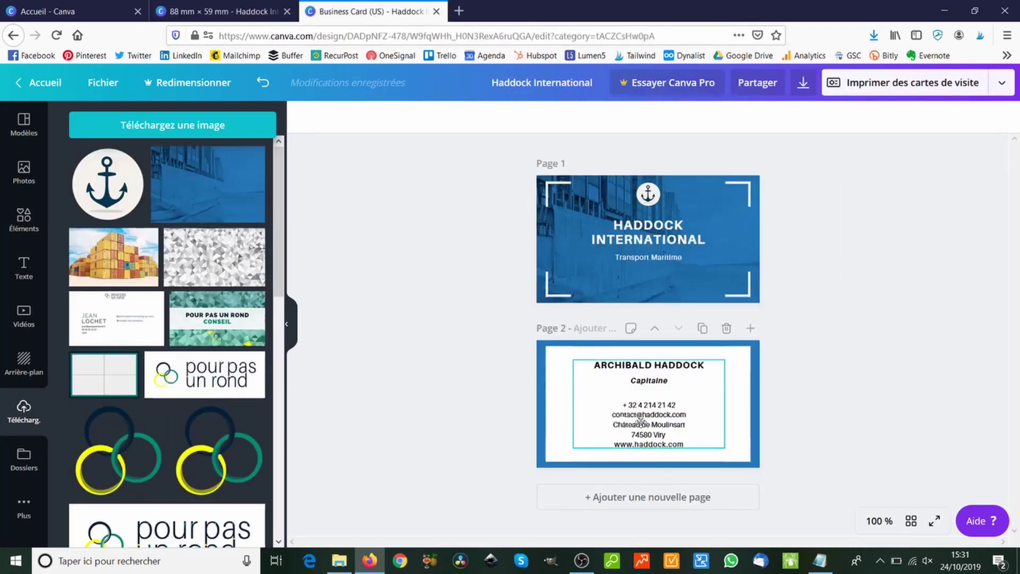
pyautogui.click(647, 417)
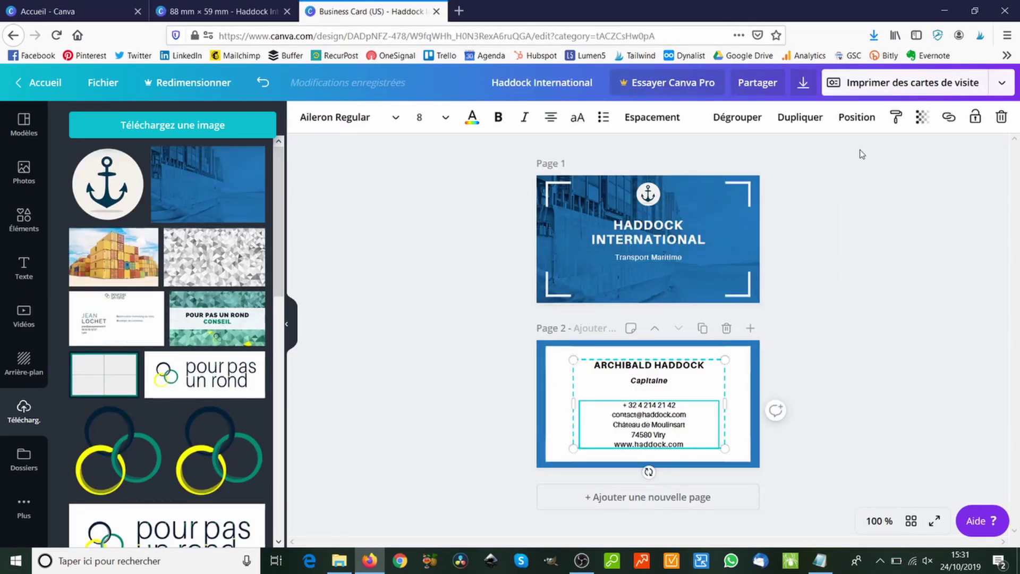
pyautogui.click(652, 117)
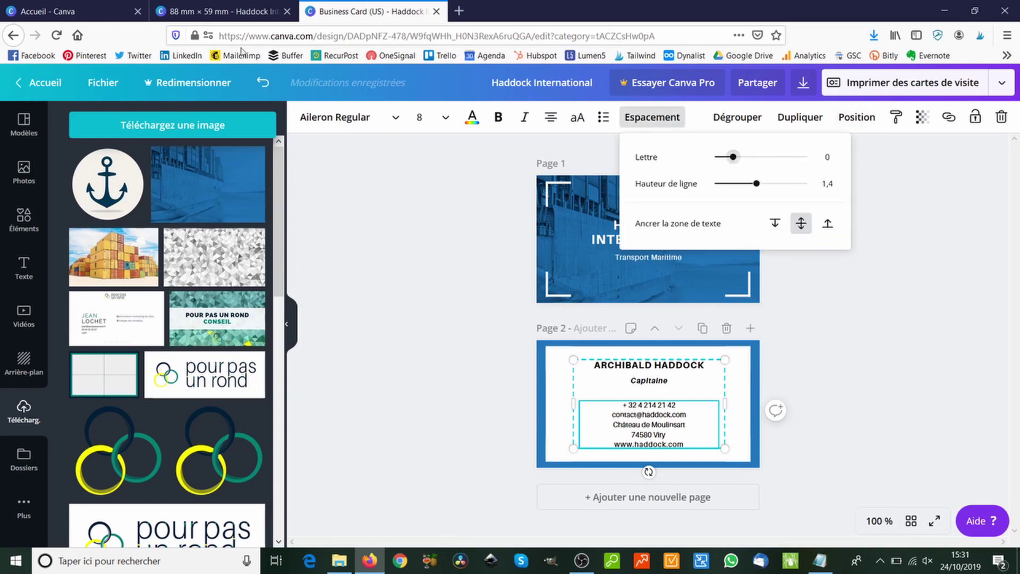
# - Return to the "88 mm × 59 mm" design and centre-align all lines of the contact details text
pyautogui.click(204, 17)
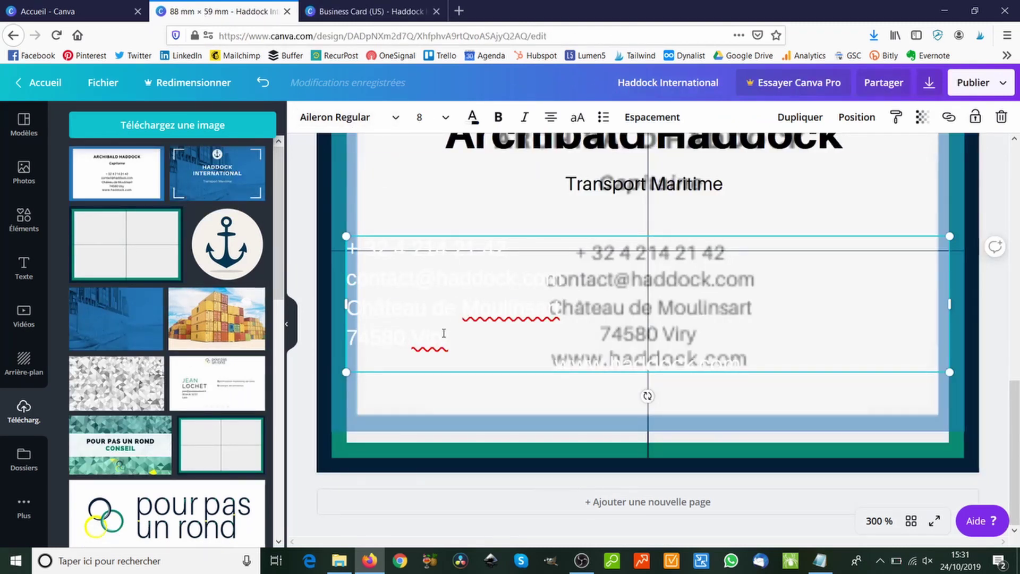
pyautogui.hotkey('ctrl', 'a')
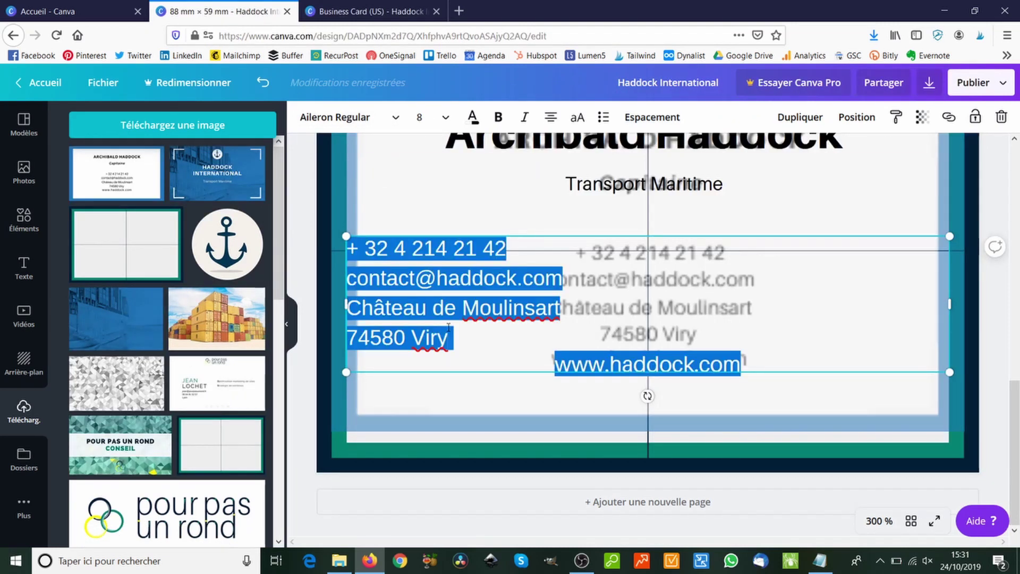
pyautogui.click(551, 118)
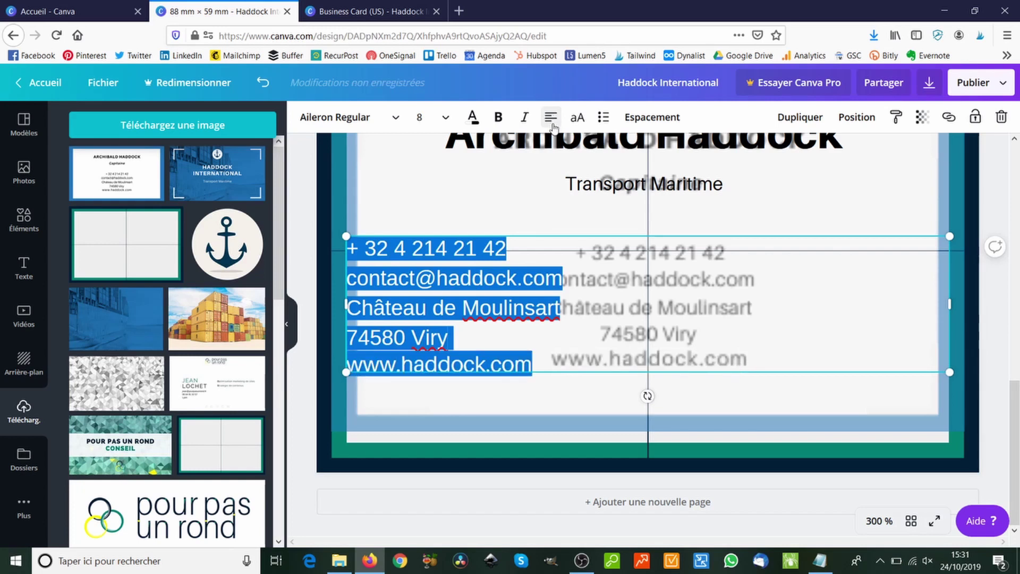
pyautogui.click(552, 119)
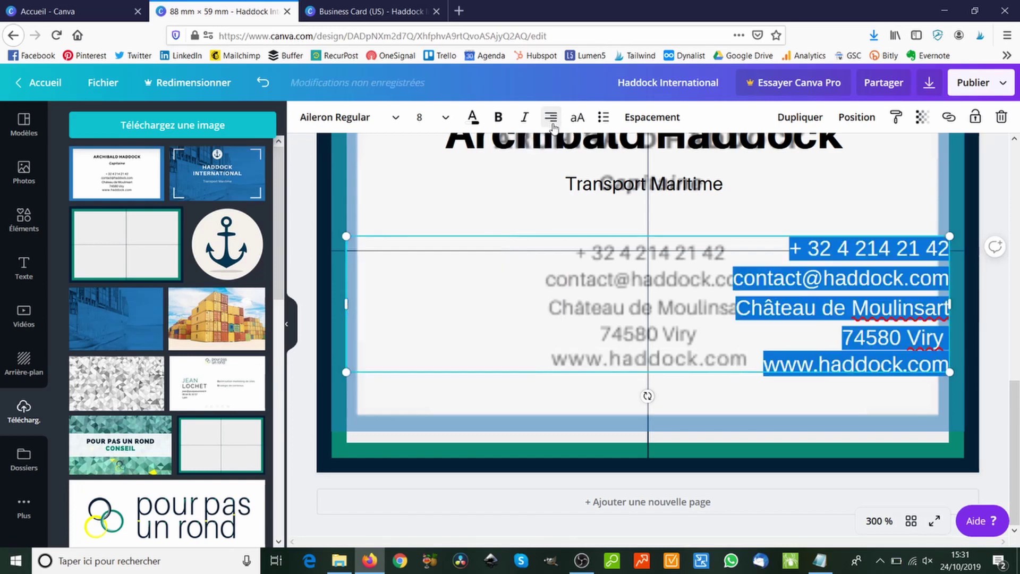
pyautogui.click(551, 121)
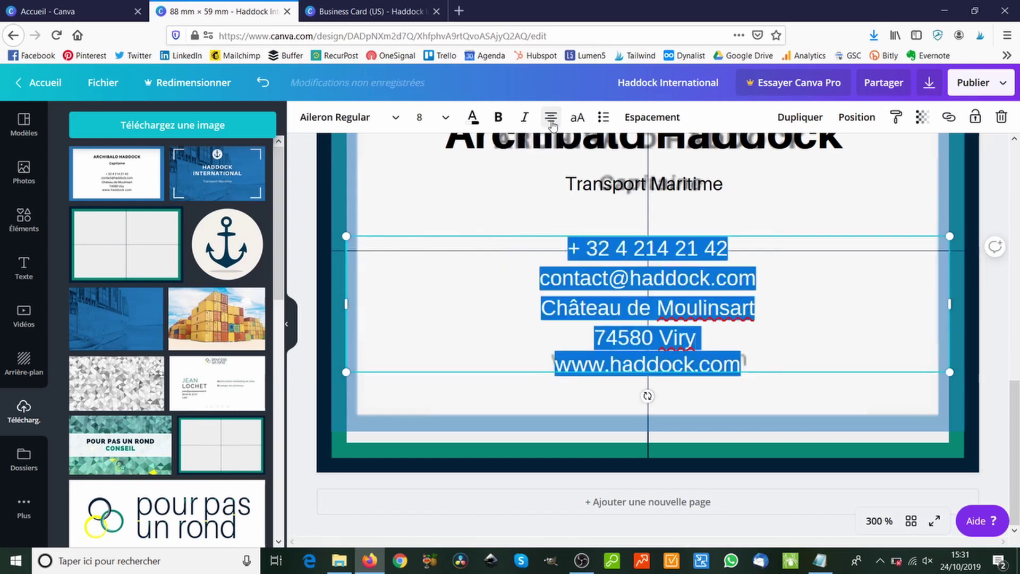
# - Check the letter spacing and line height of the contact details text, and set its colour to black
pyautogui.click(639, 120)
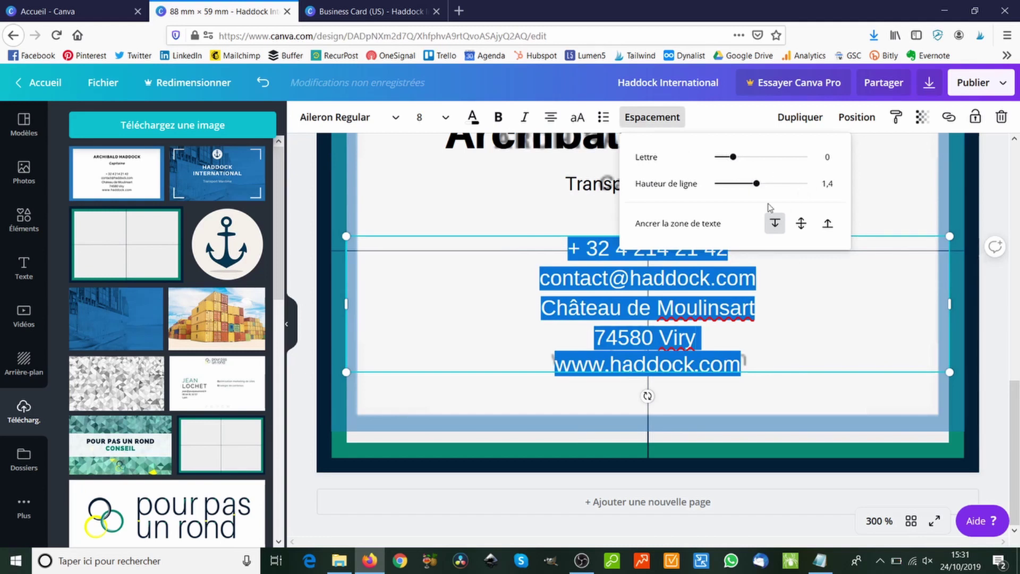
pyautogui.click(470, 325)
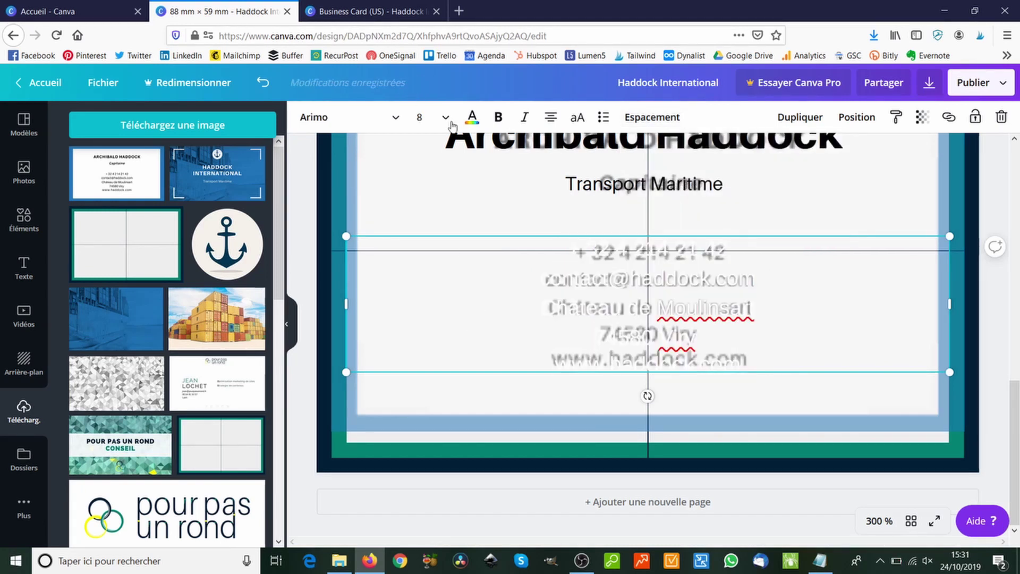
pyautogui.click(473, 119)
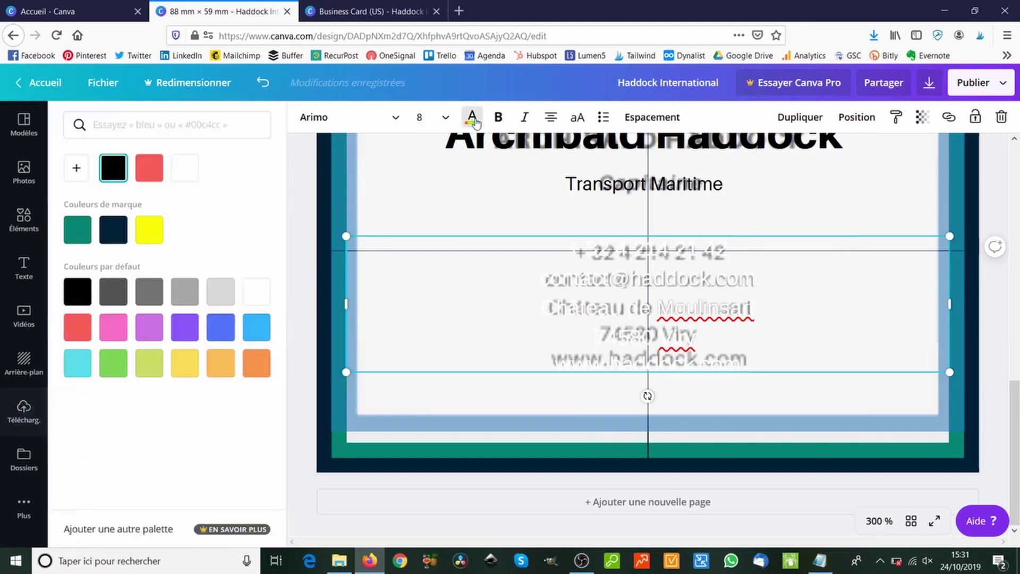
pyautogui.click(77, 292)
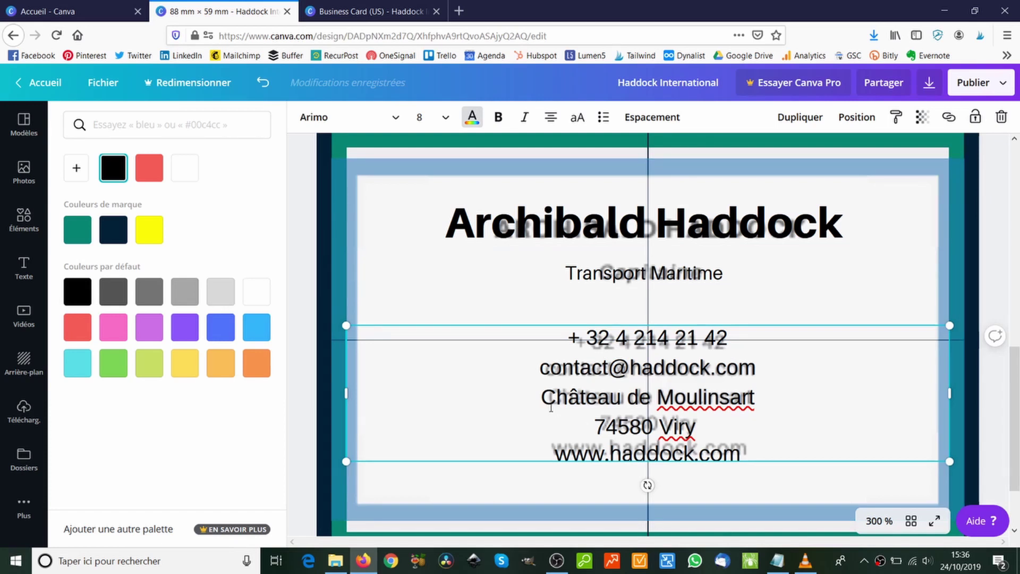
# - Delete the semi-transparent card image behind the rebuilt texts on page 2
pyautogui.click(389, 179)
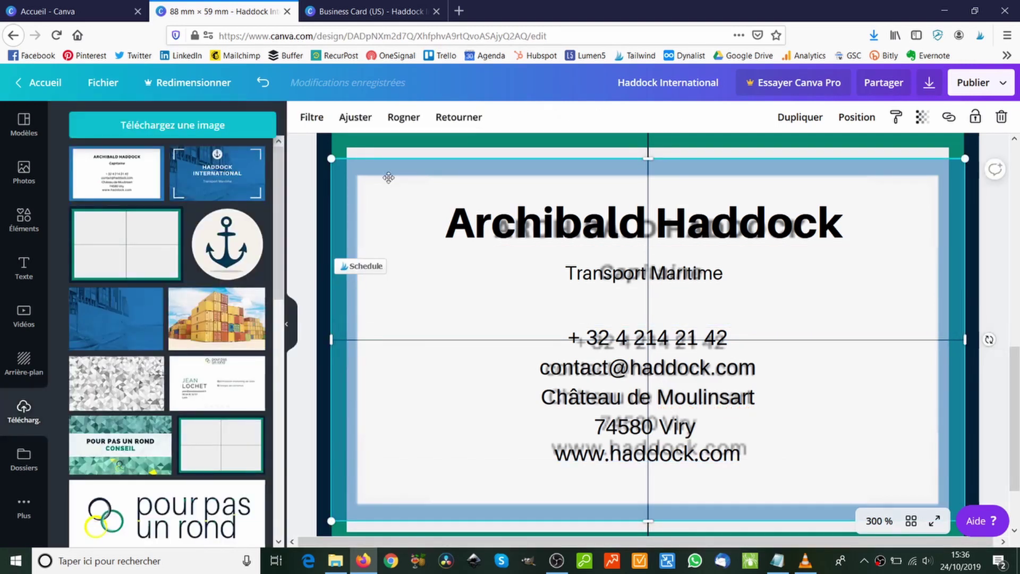
pyautogui.press('Delete')
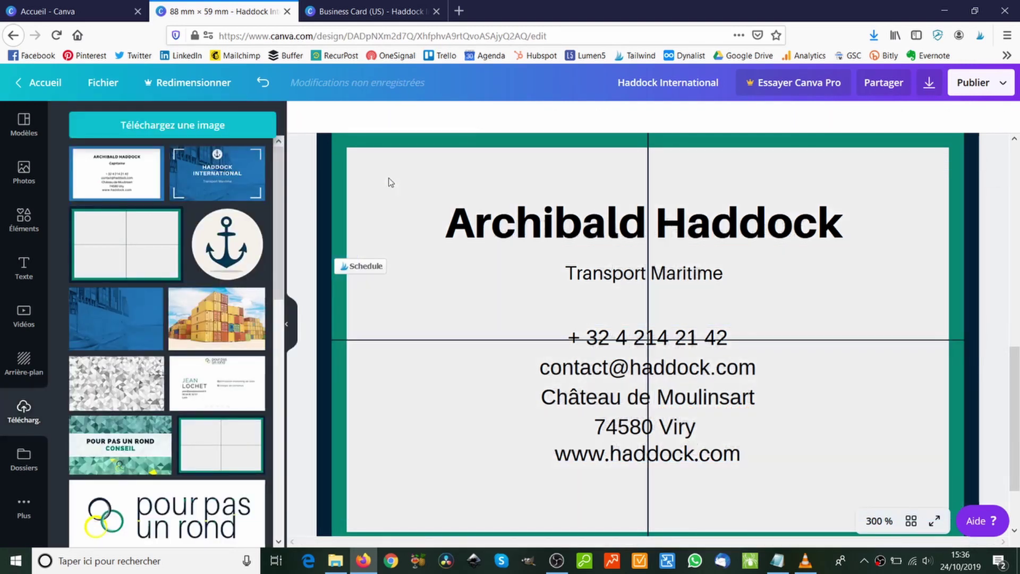
pyautogui.scroll(2, 400, 245)
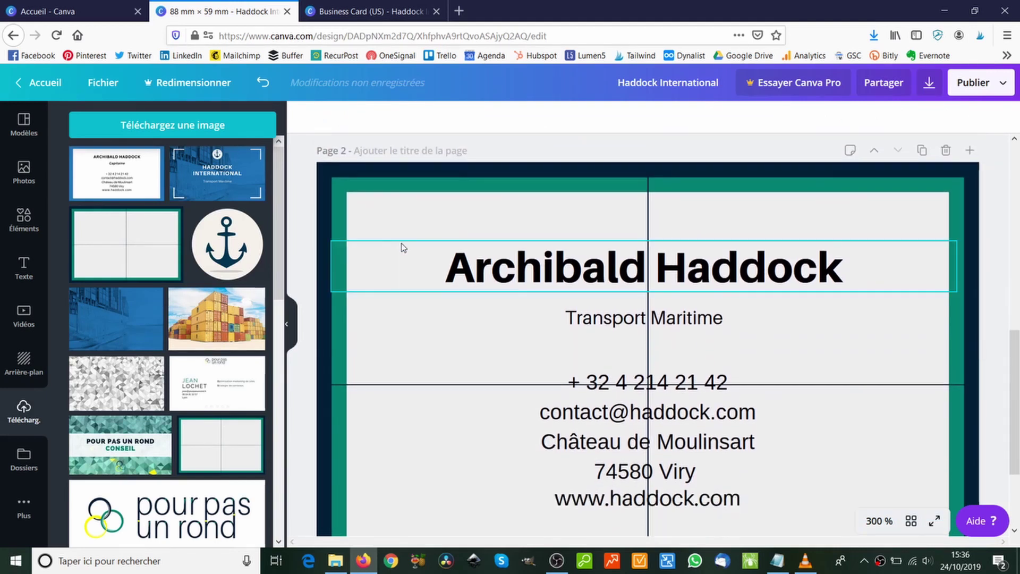